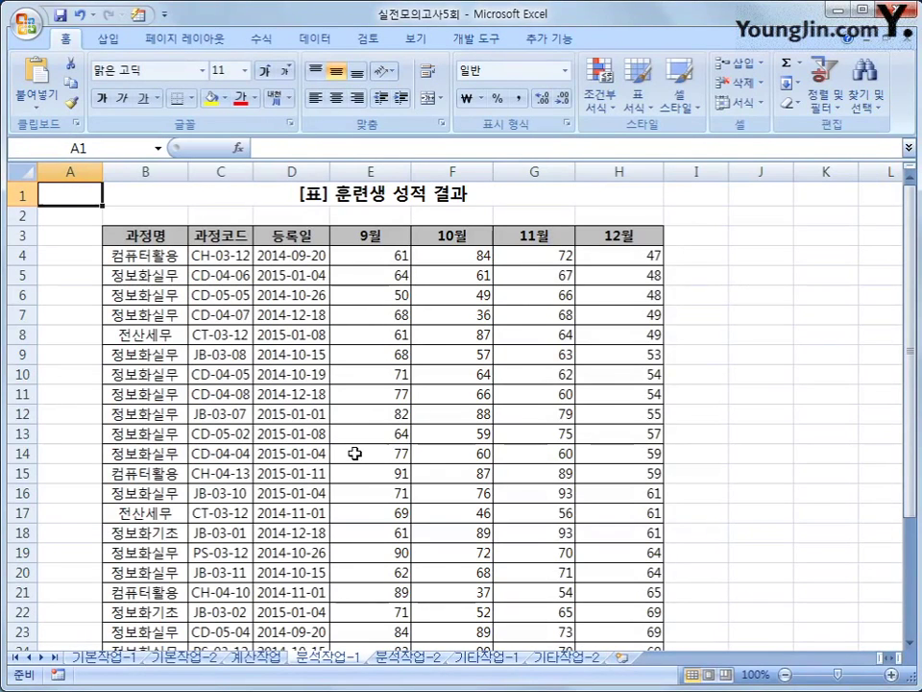
- Create a pivot table from the trainee score range B3:H26, placed on the existing worksheet at cell L8
click(200, 235)
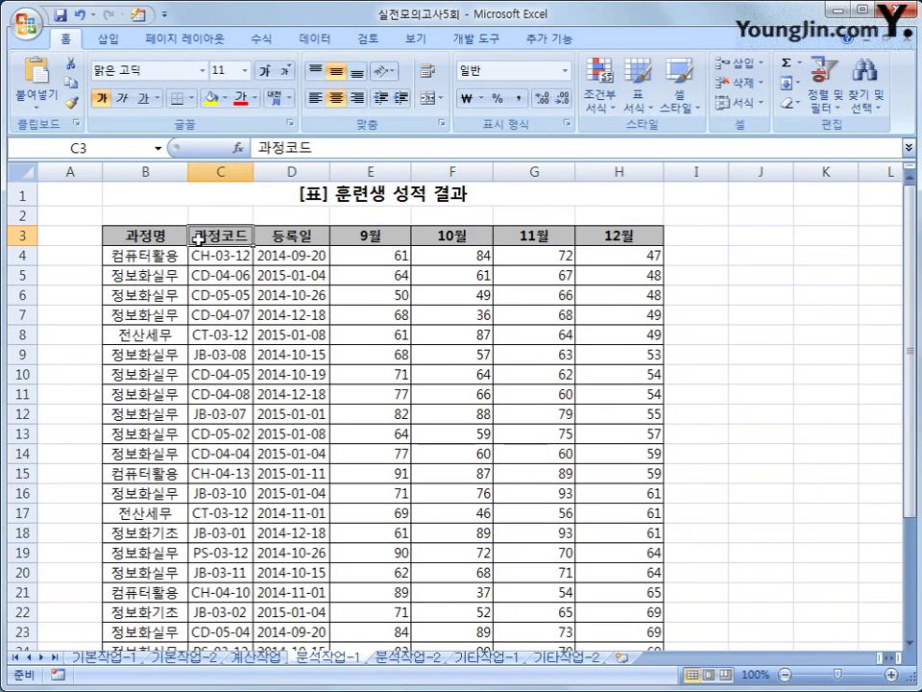
scroll(208, 292, down, 3)
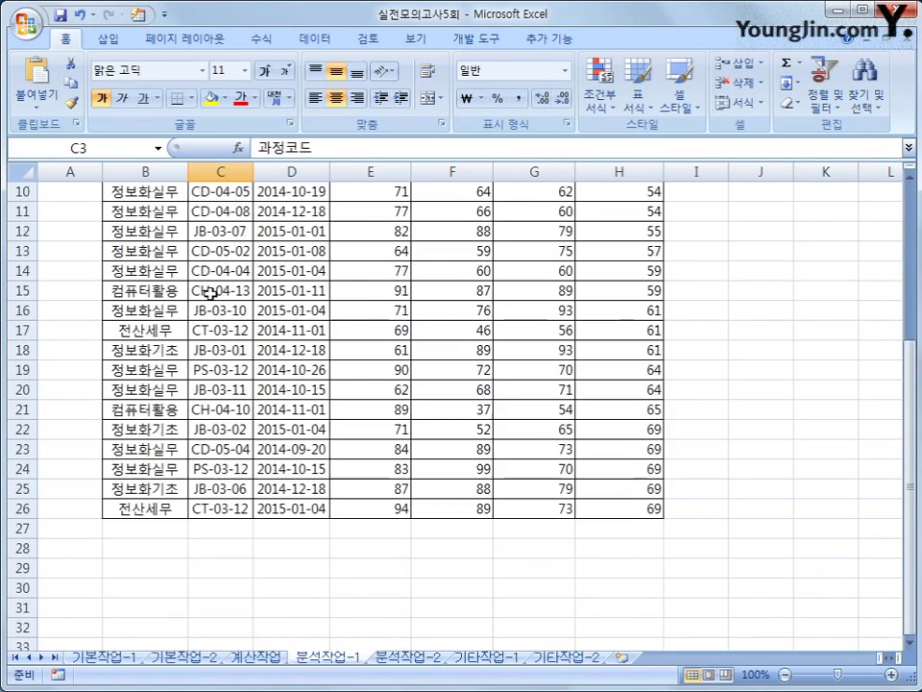
scroll(209, 294, up, 3)
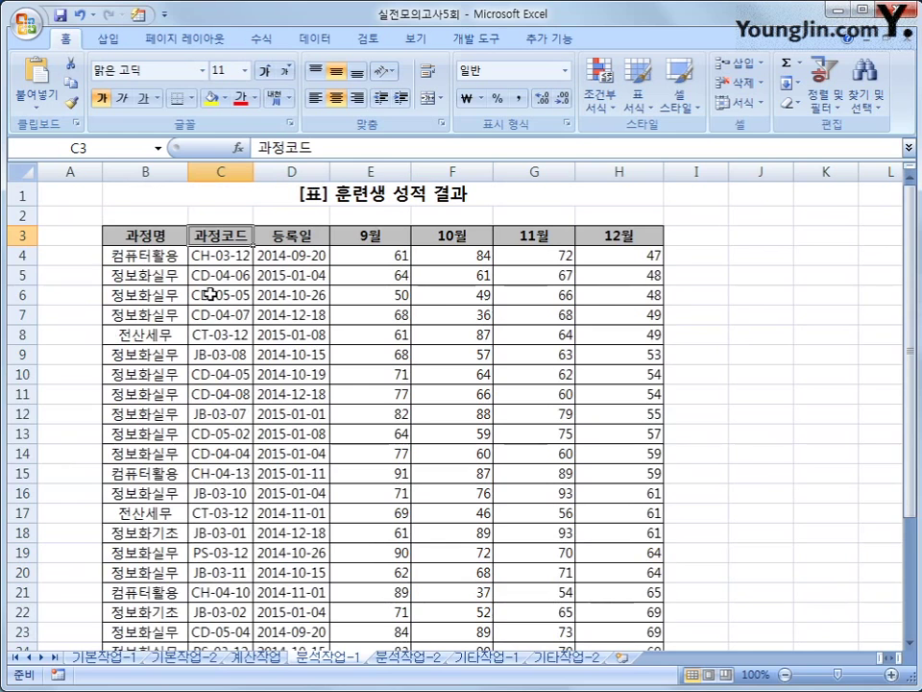
click(114, 41)
click(36, 102)
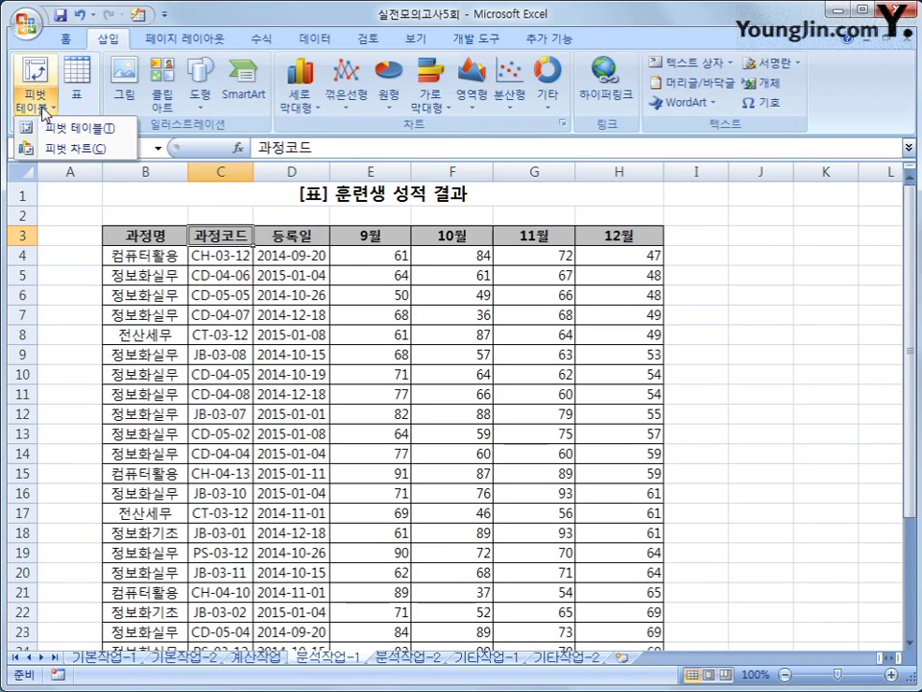
click(57, 127)
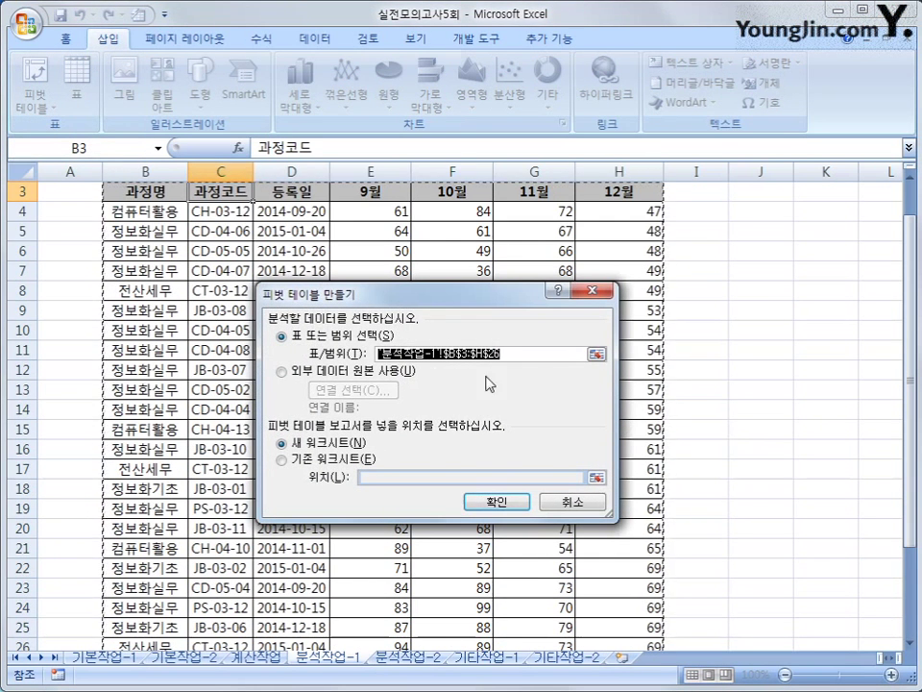
scroll(528, 400, down, 2)
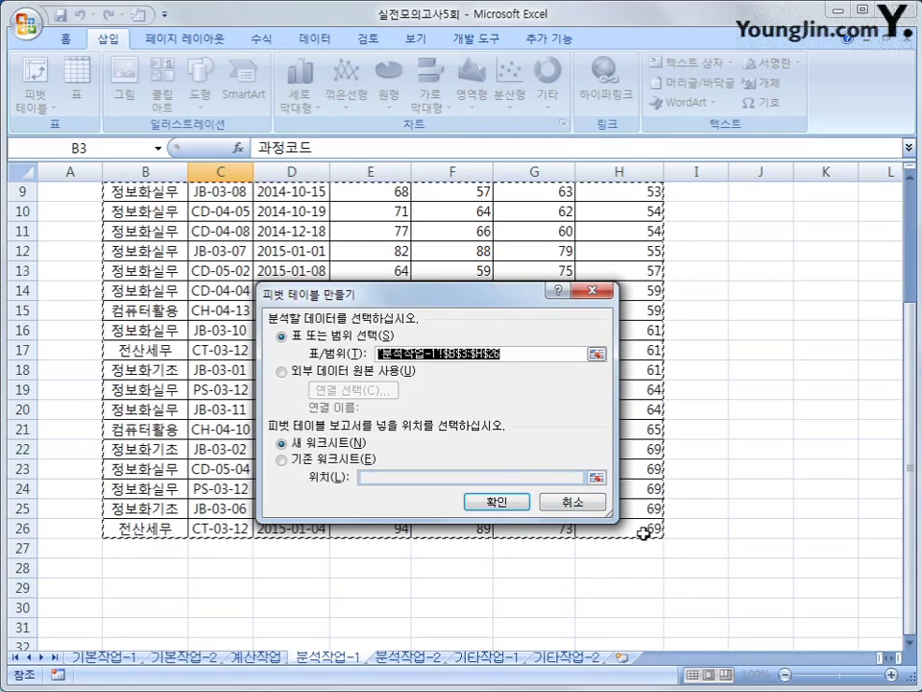
click(317, 459)
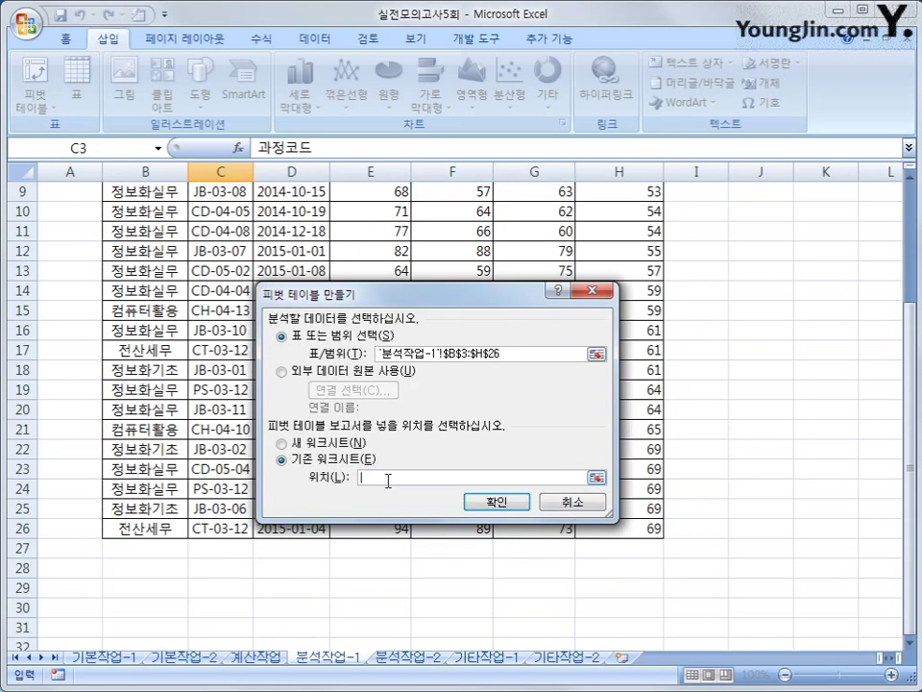
scroll(755, 314, up, 3)
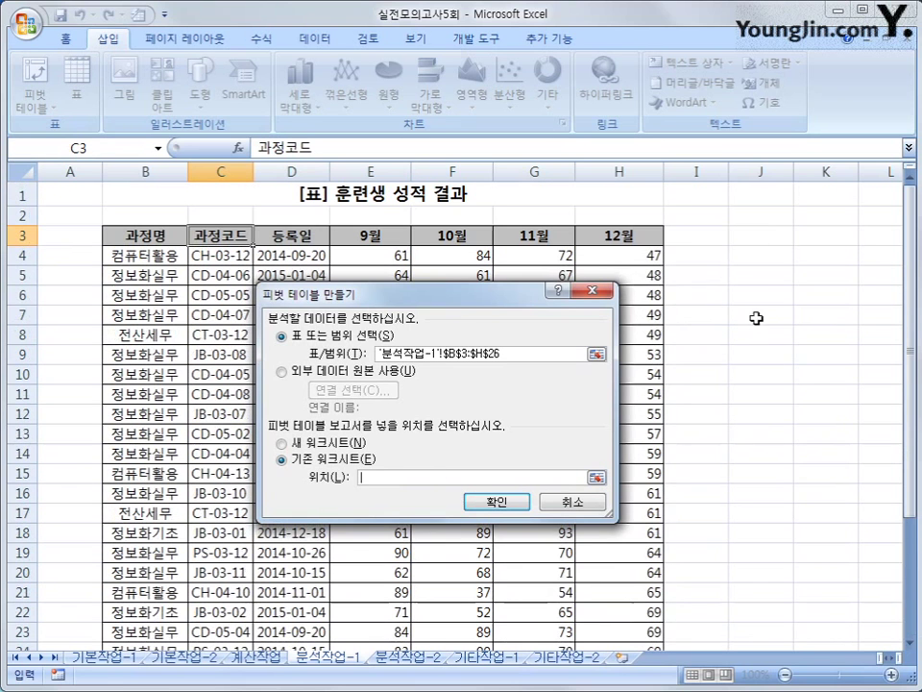
click(888, 294)
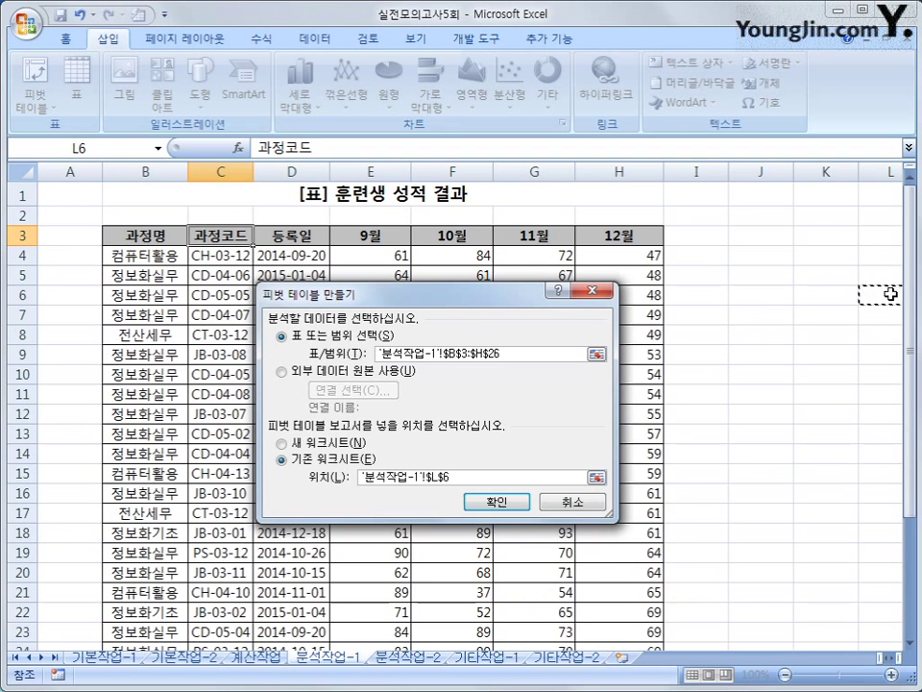
click(884, 337)
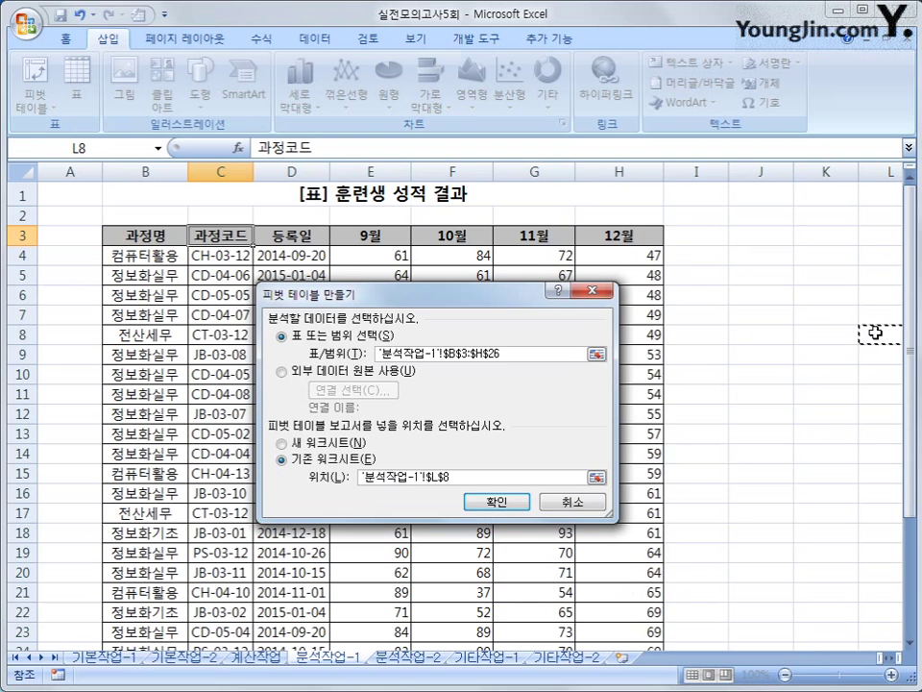
click(496, 501)
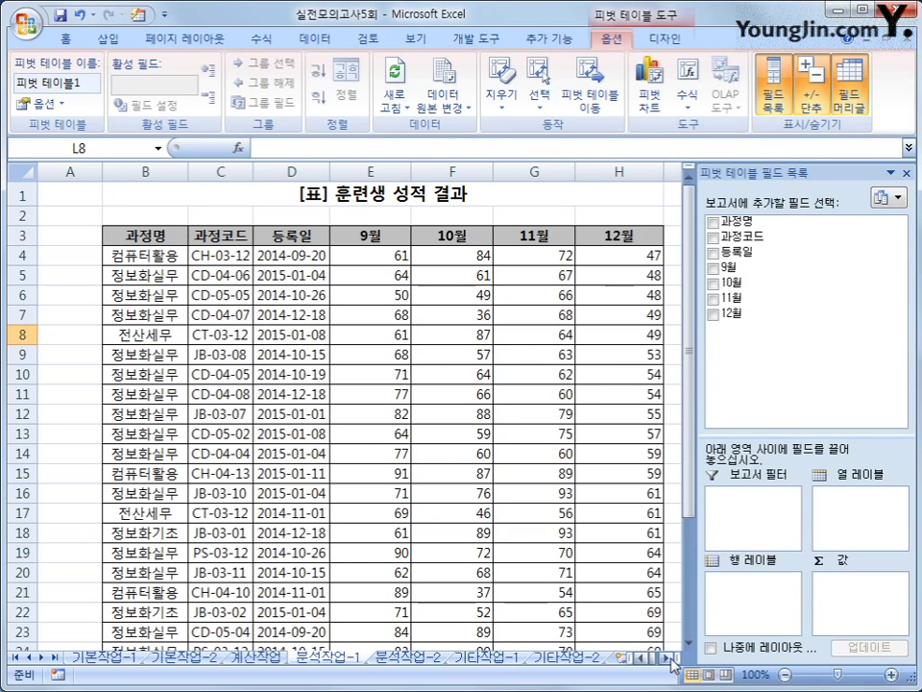
- Set 과정코드 as the pivot table's report filter and 과정명 as its row label
click(667, 658)
click(667, 657)
click(667, 658)
click(667, 657)
click(667, 657)
click(666, 657)
click(667, 657)
click(667, 657)
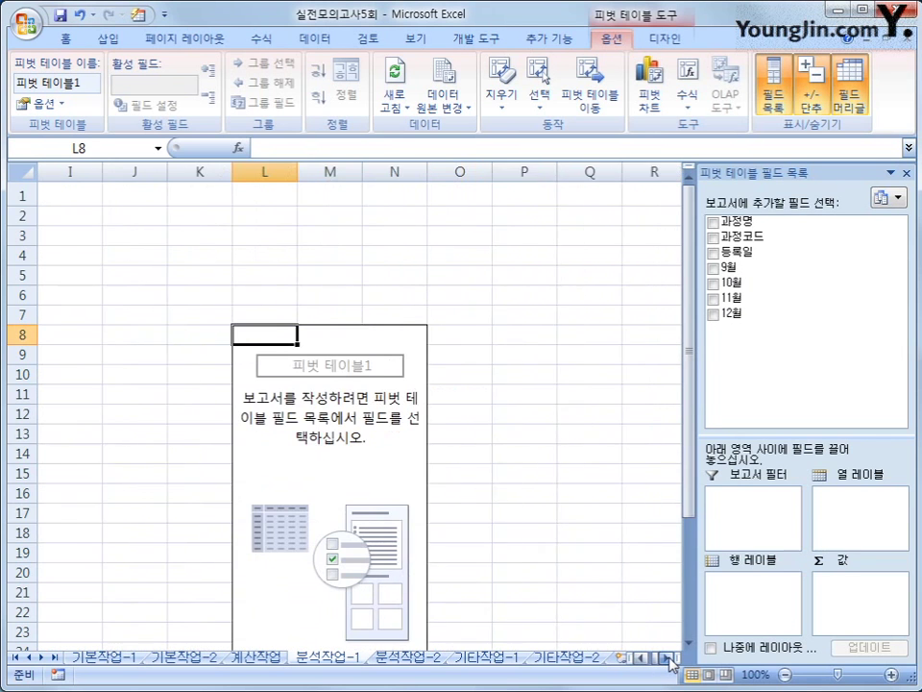
click(667, 657)
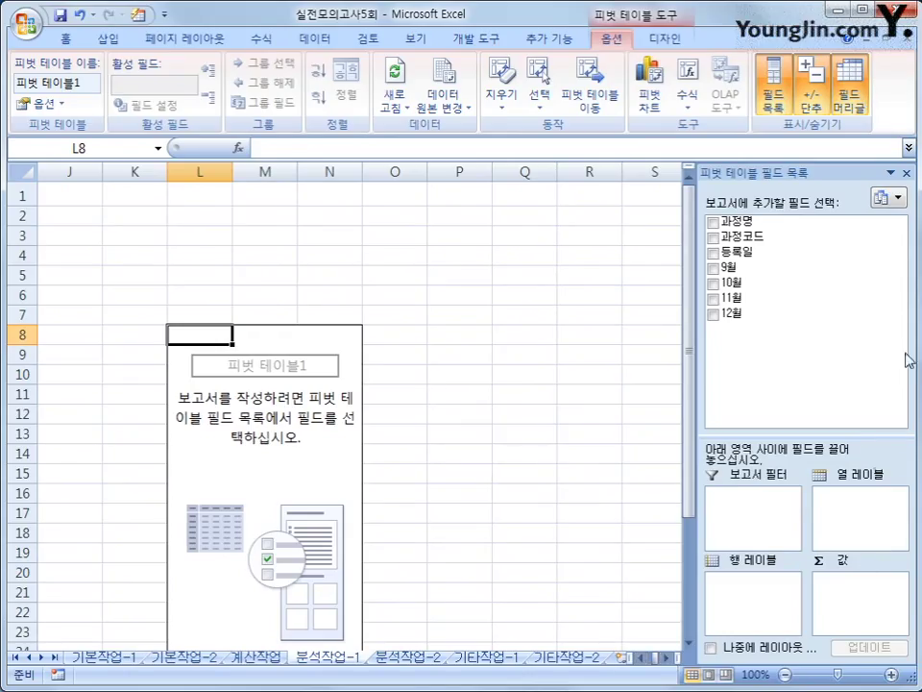
drag(801, 237, 764, 531)
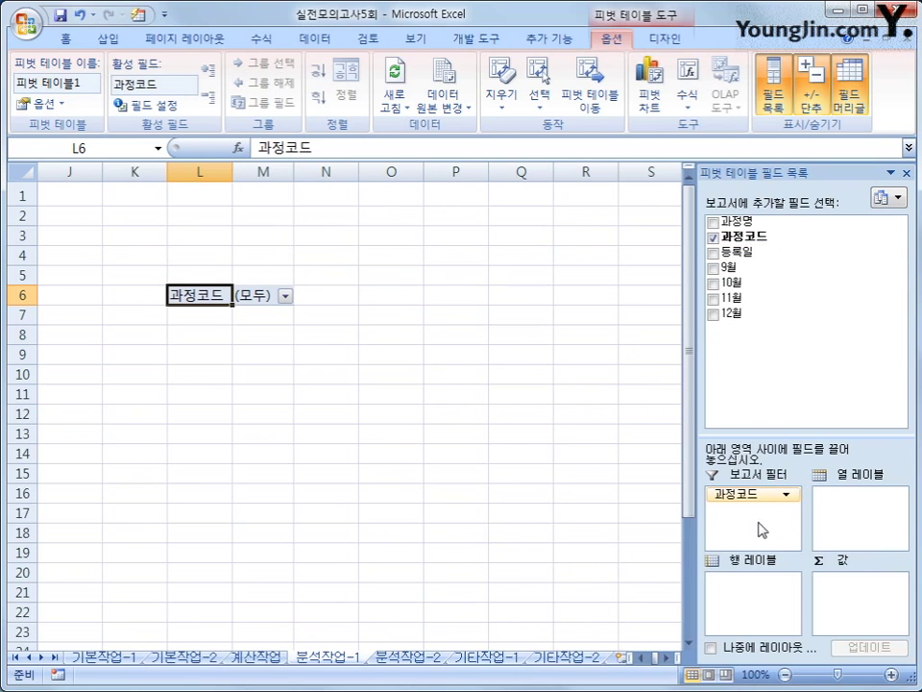
drag(738, 220, 766, 608)
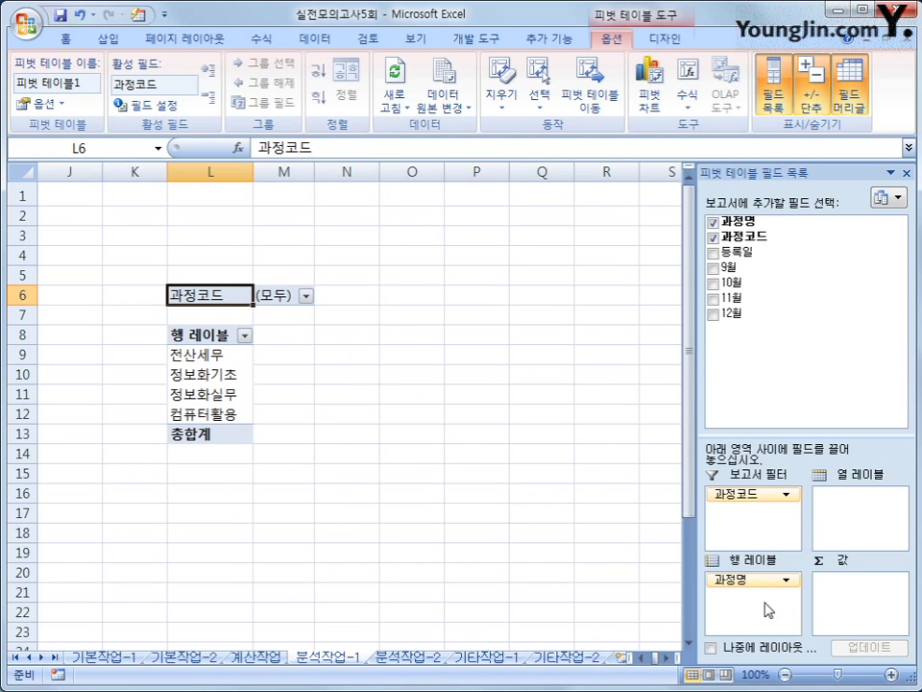
- Add 9월, 10월, 11월 and 12월 as summed values and move the Σ 값 field under 과정명 in the row labels
drag(730, 267, 844, 596)
drag(734, 282, 844, 609)
drag(731, 315, 853, 629)
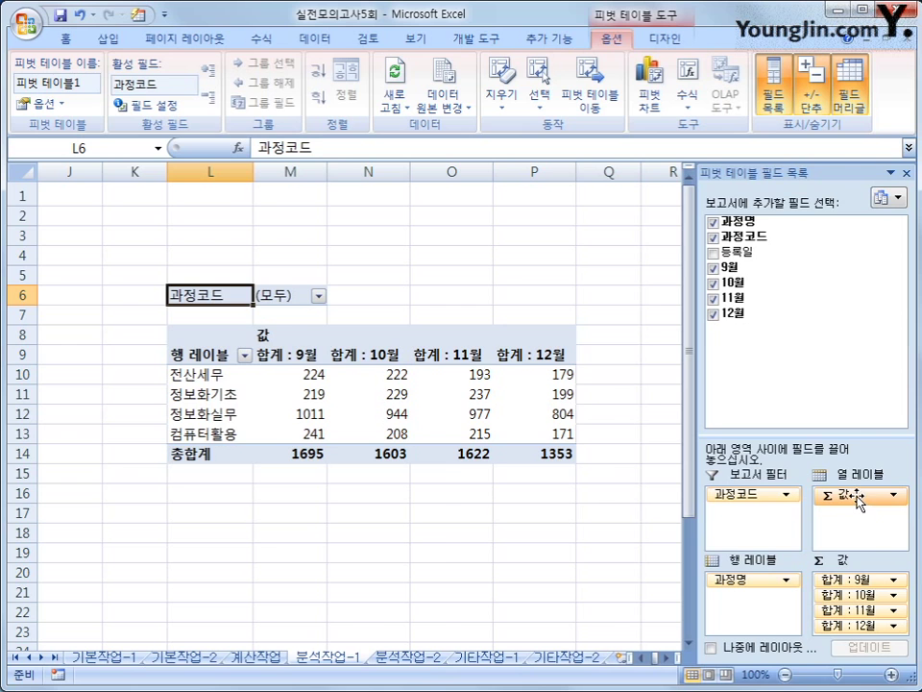
drag(858, 500, 776, 603)
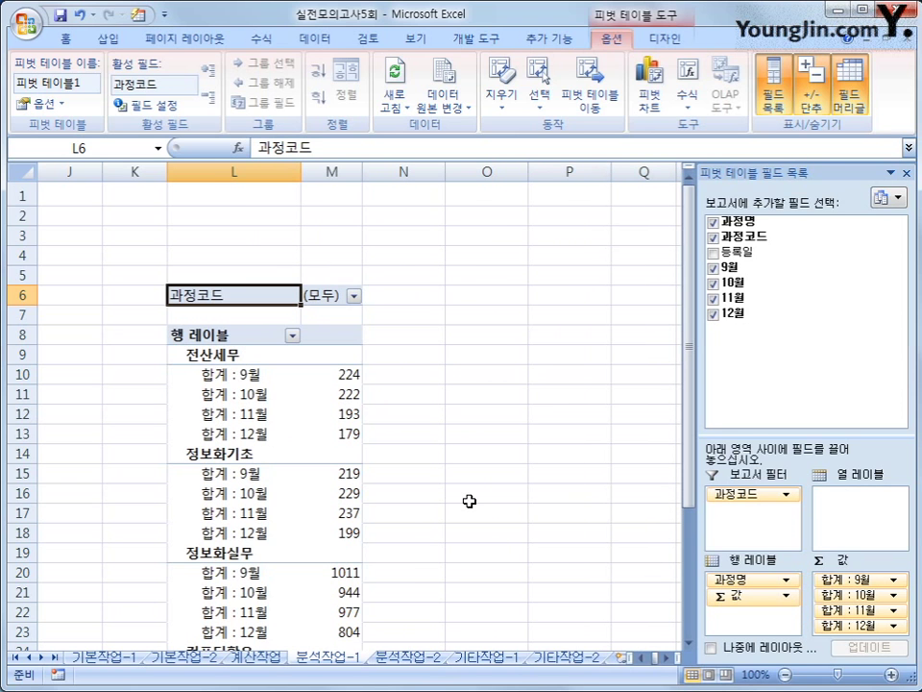
- Change the pivot table's report layout to tabular form
click(238, 335)
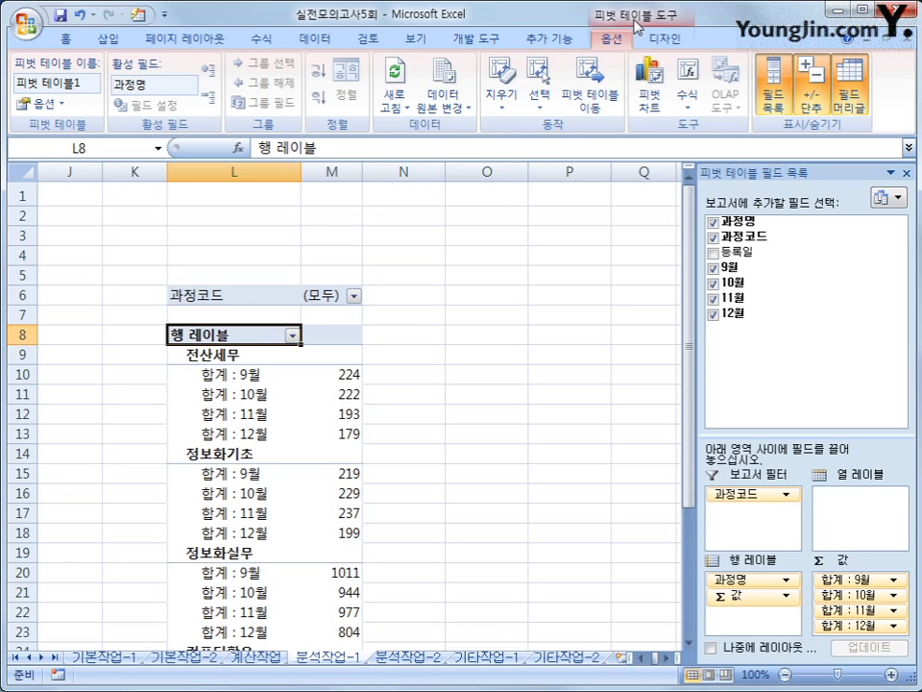
click(667, 38)
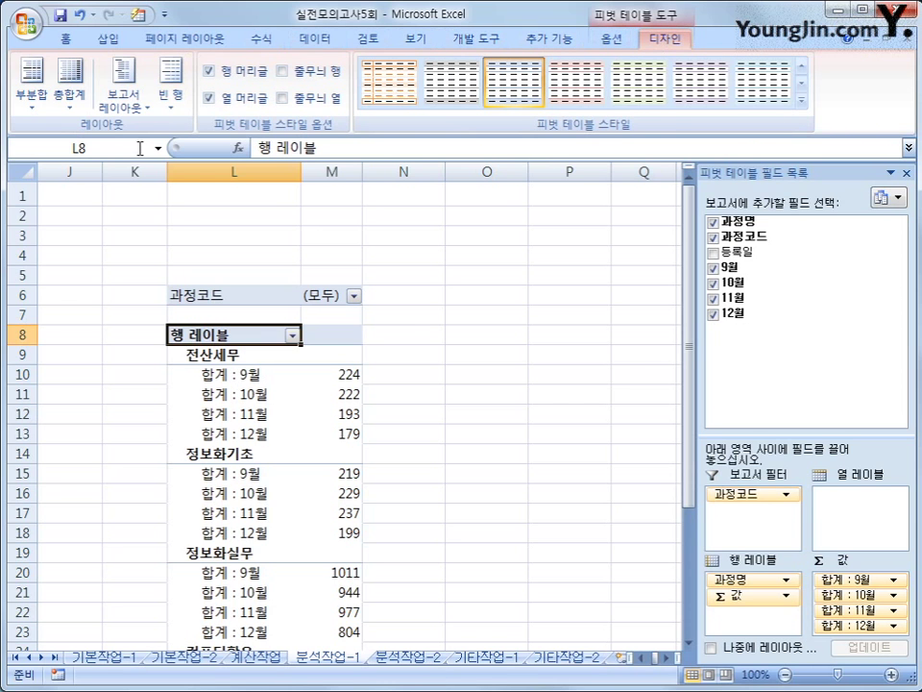
click(126, 111)
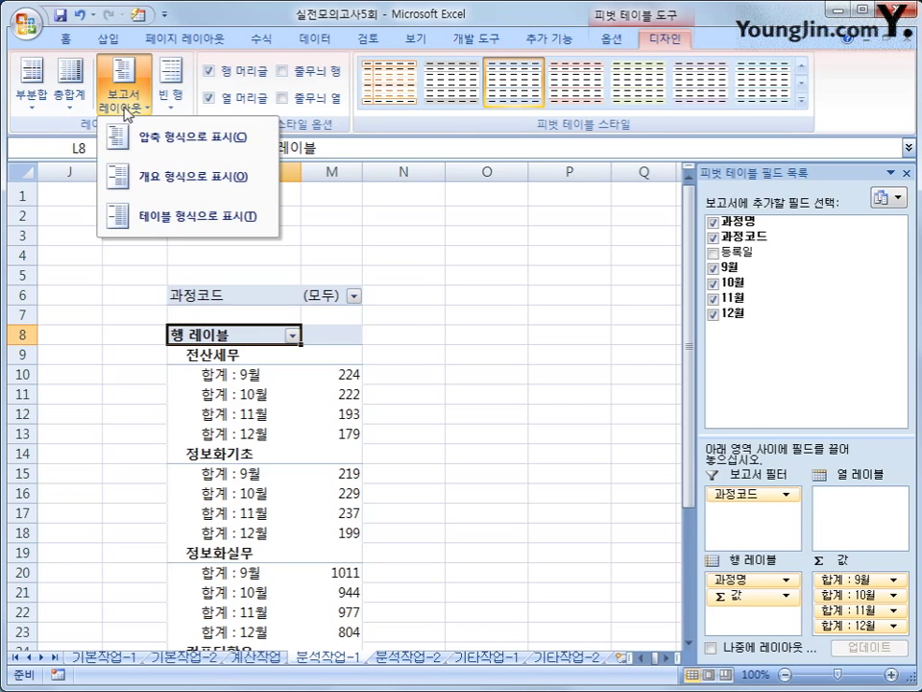
click(200, 219)
scroll(533, 454, down, 2)
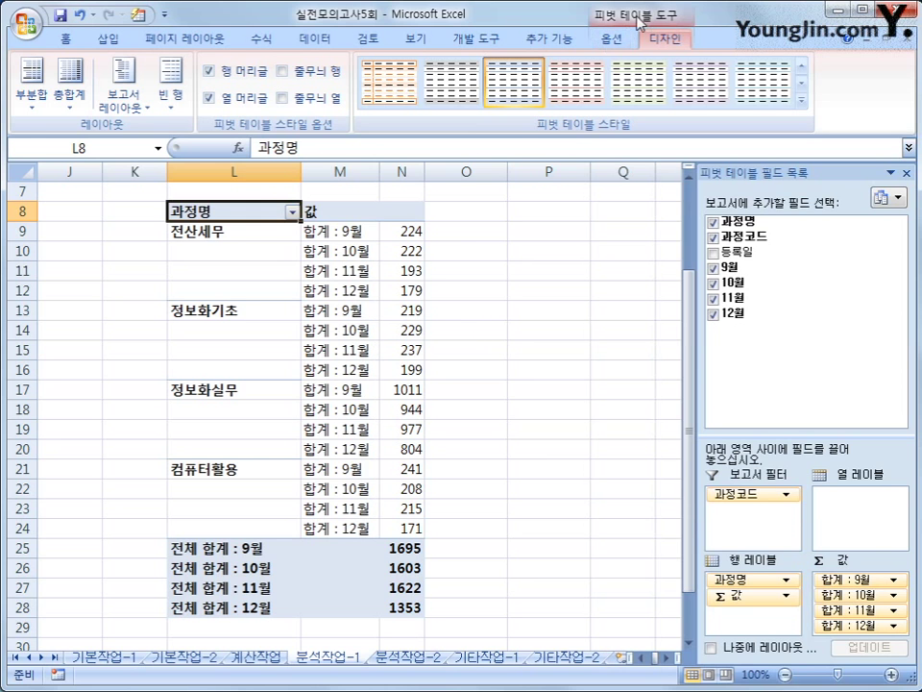
- Start a new calculated field in the pivot table and name it 평균
click(611, 40)
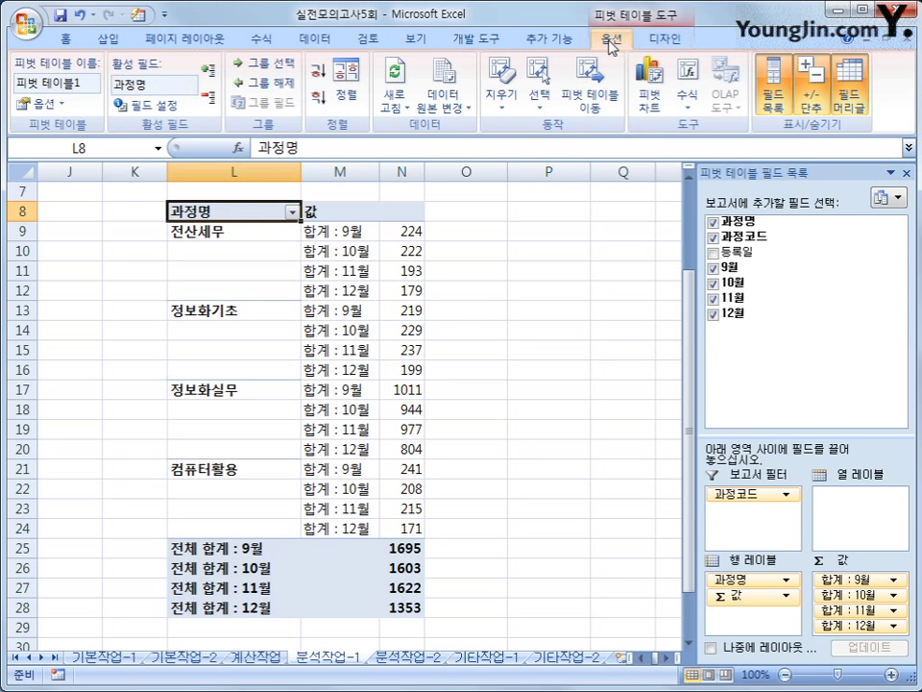
click(687, 97)
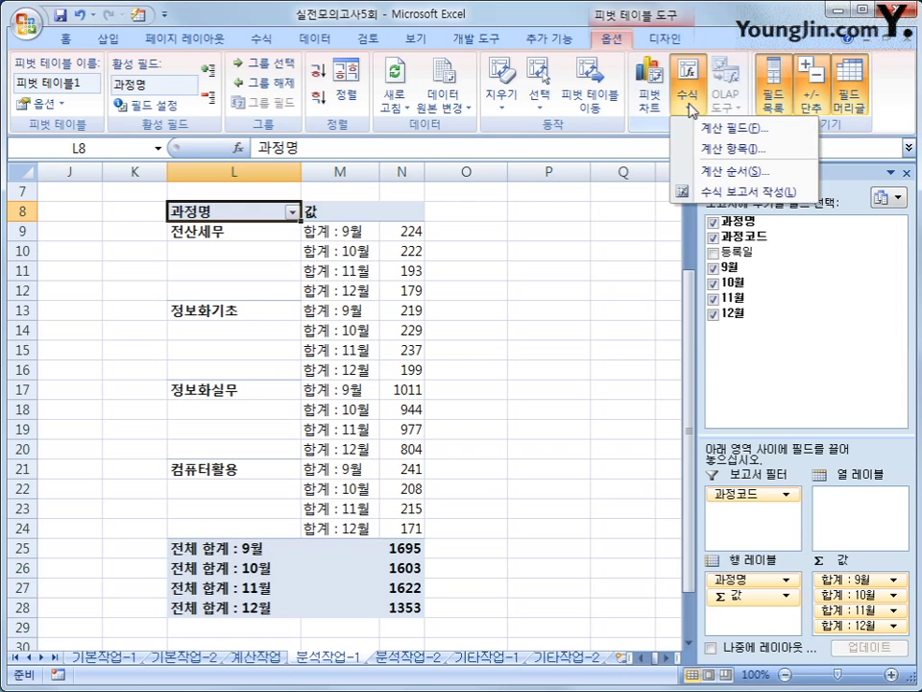
click(695, 128)
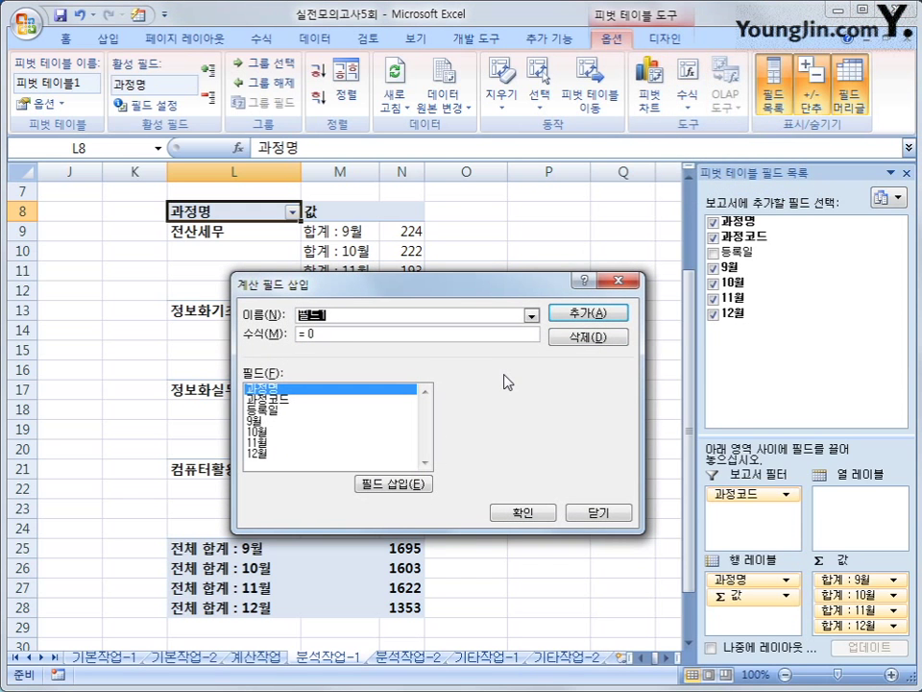
text(vudl)
key(BackSpace)
key(BackSpace)
key(BackSpace)
key(BackSpace)
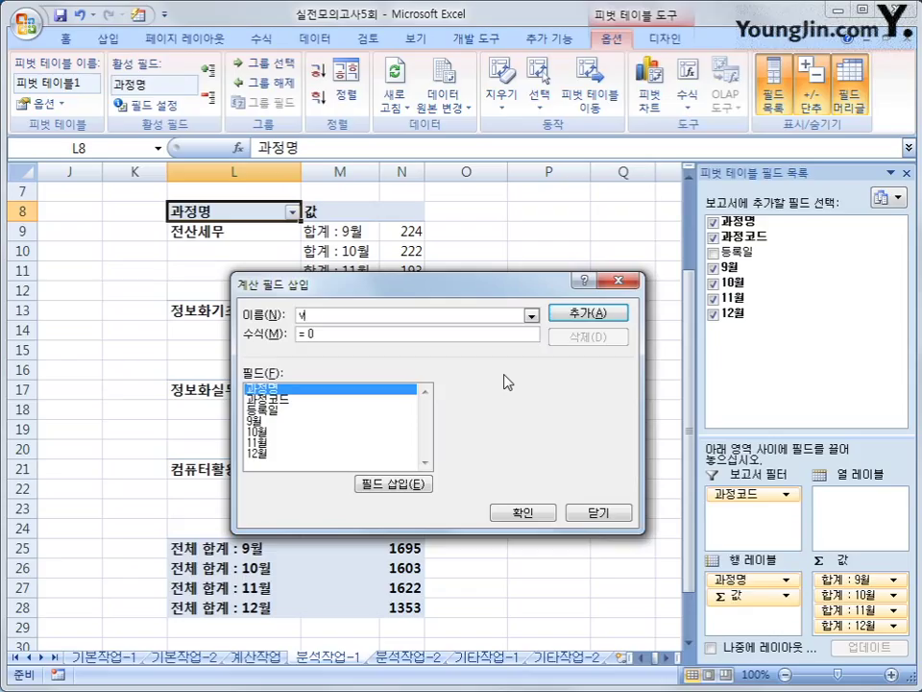
text(평균)
key(Tab)
- Give the 평균 field the formula =average('9월', '10월', '11월', '12월') and add it to the pivot table
text(=average()
double_click(294, 421)
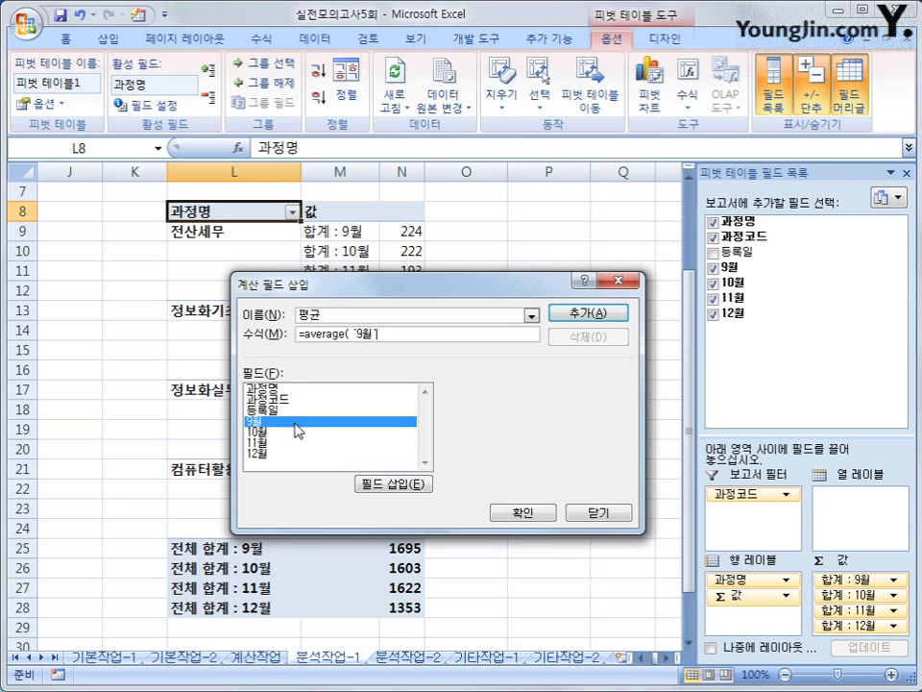
text(,)
double_click(277, 432)
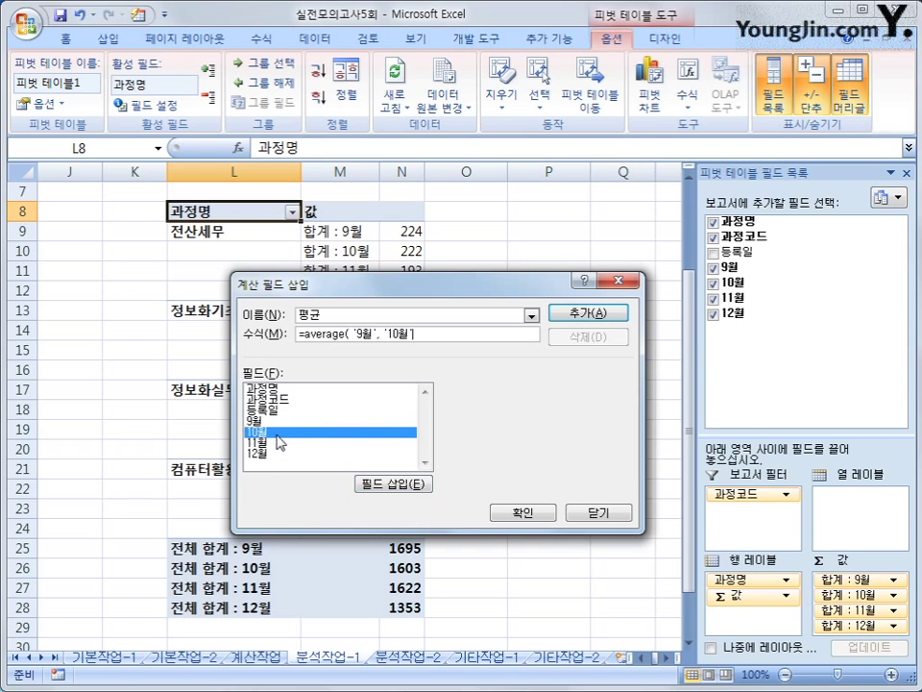
text(,)
double_click(277, 443)
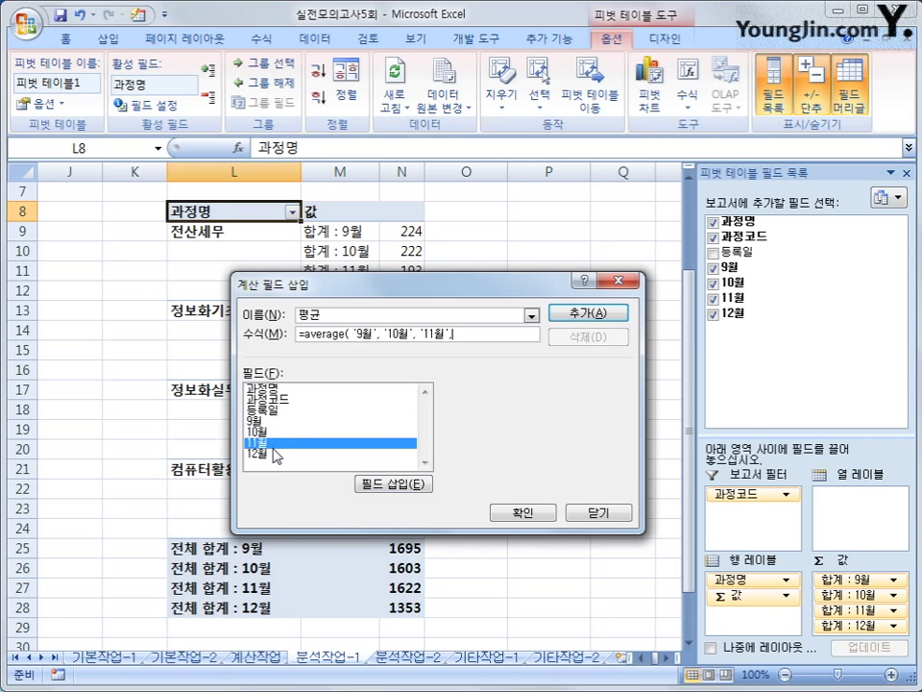
text(,)
click(274, 455)
double_click(275, 457)
text())
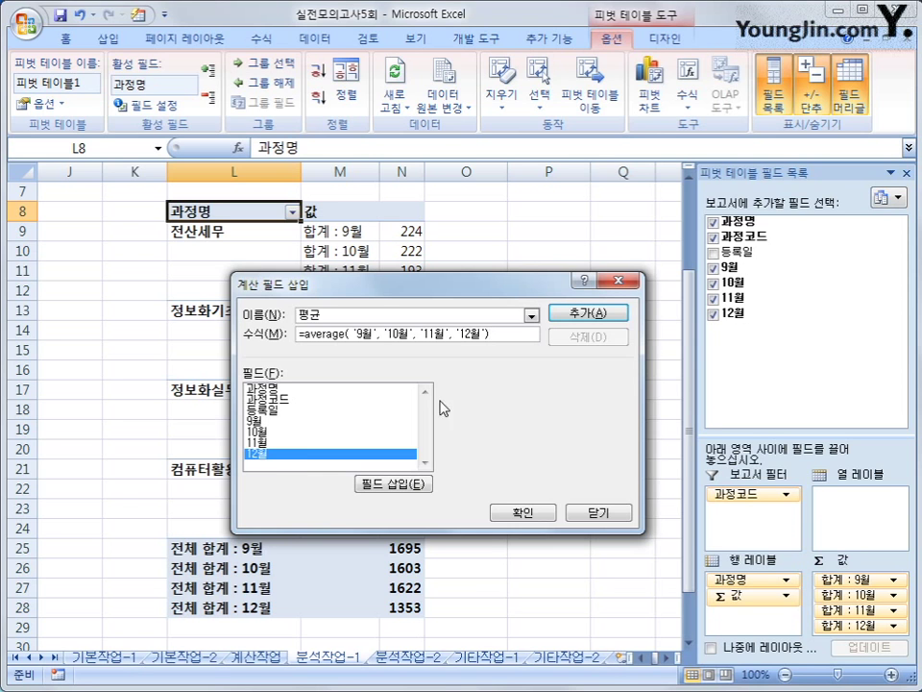
click(591, 314)
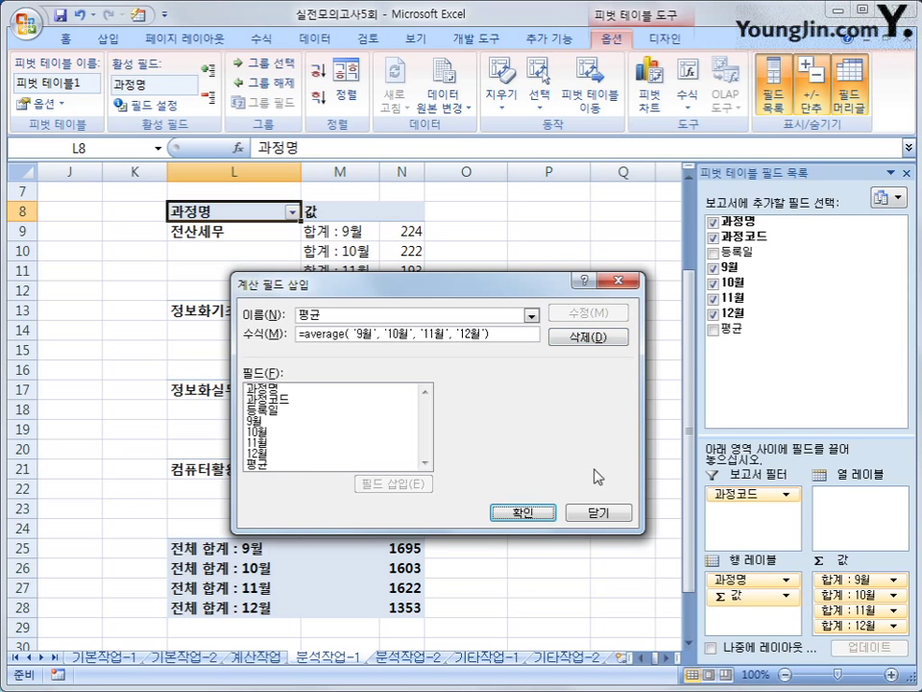
click(596, 513)
- Extract the source records behind the 전산세무 sum for 9월 (cell N9) onto a new sheet
click(415, 307)
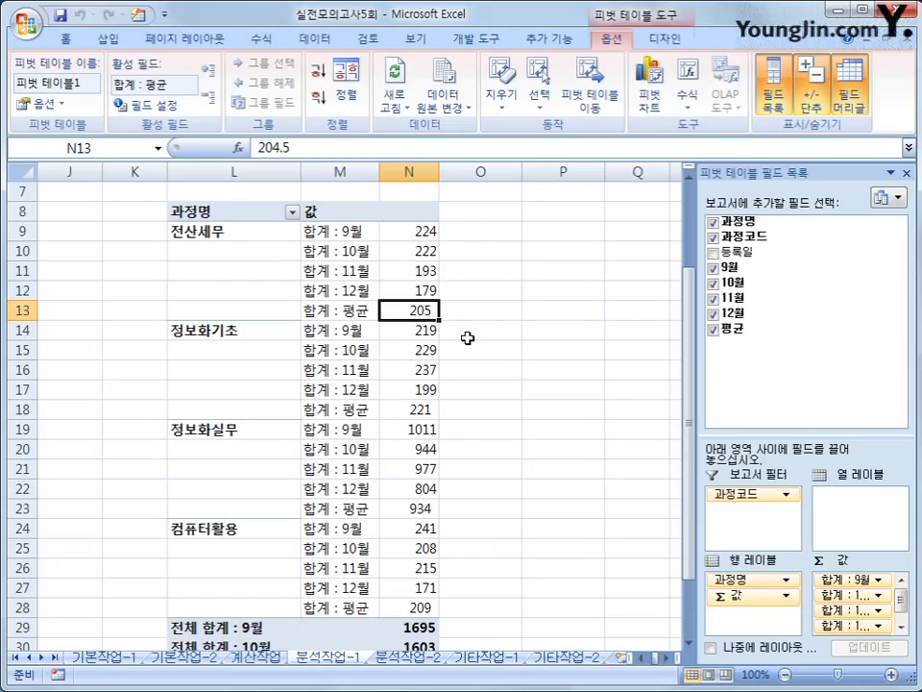
scroll(467, 338, down, 2)
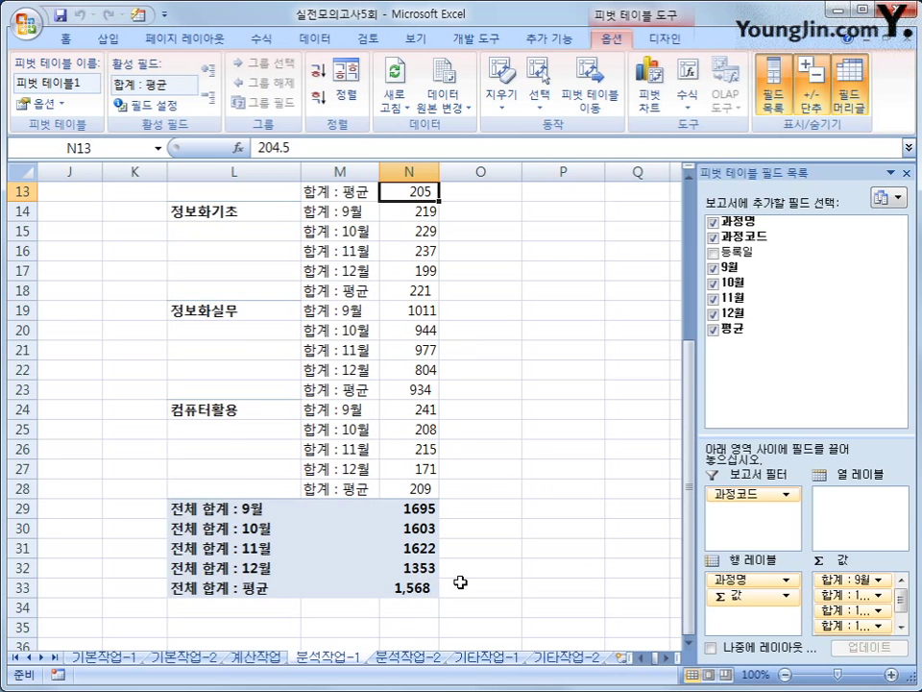
scroll(464, 582, up, 3)
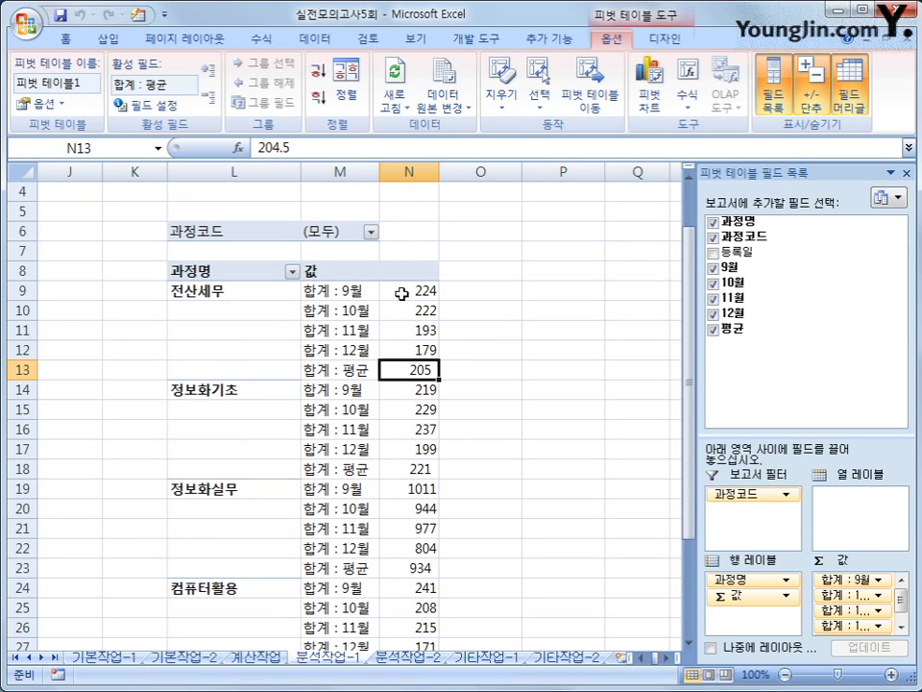
click(407, 291)
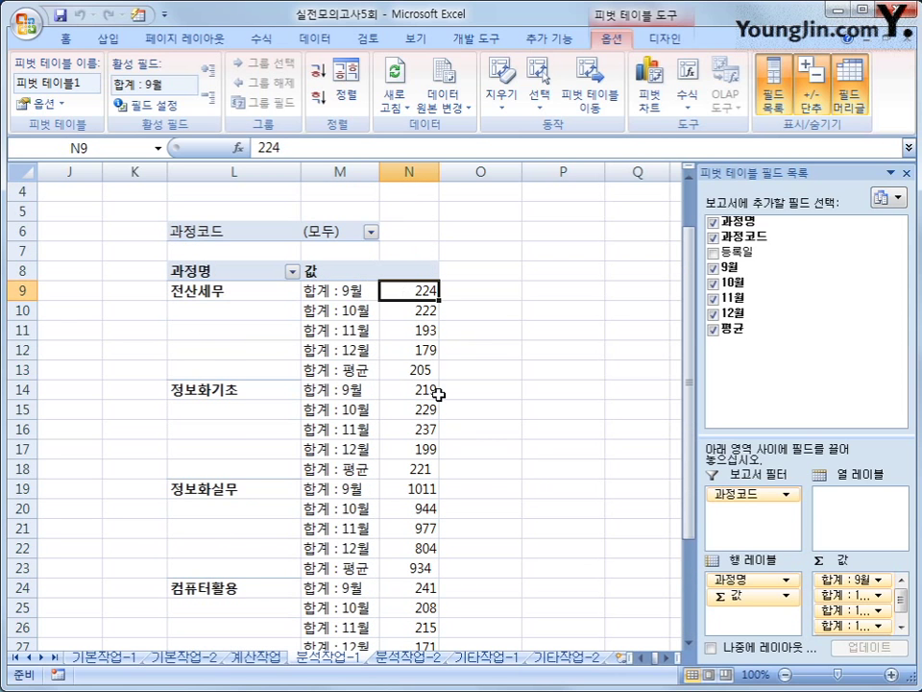
click(416, 308)
click(417, 290)
mouse_move(407, 291)
double_click(424, 287)
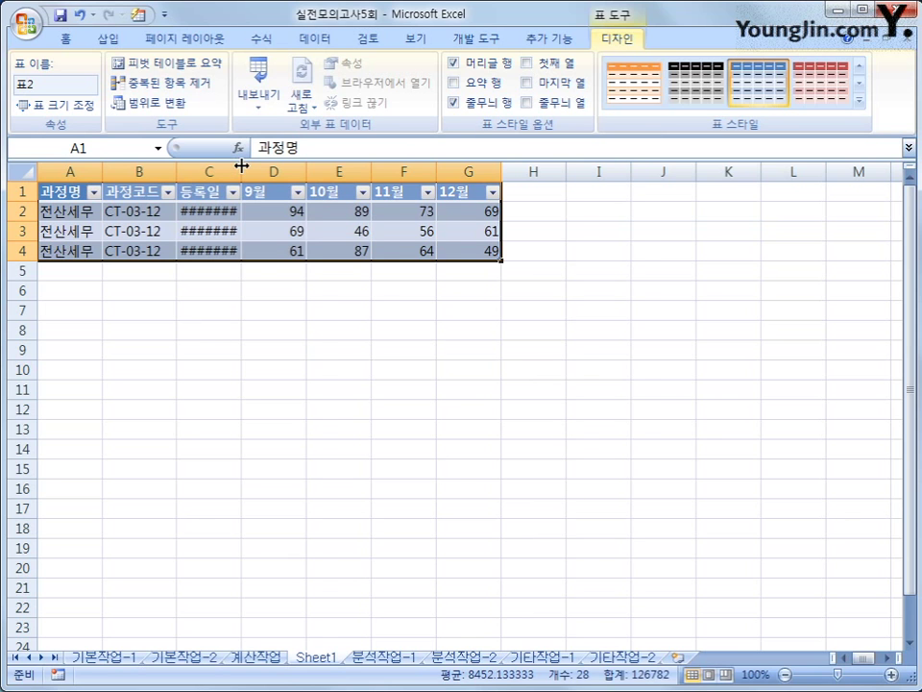
- Auto-fit the width of column C and rename the extracted records sheet as 전산세무
double_click(241, 166)
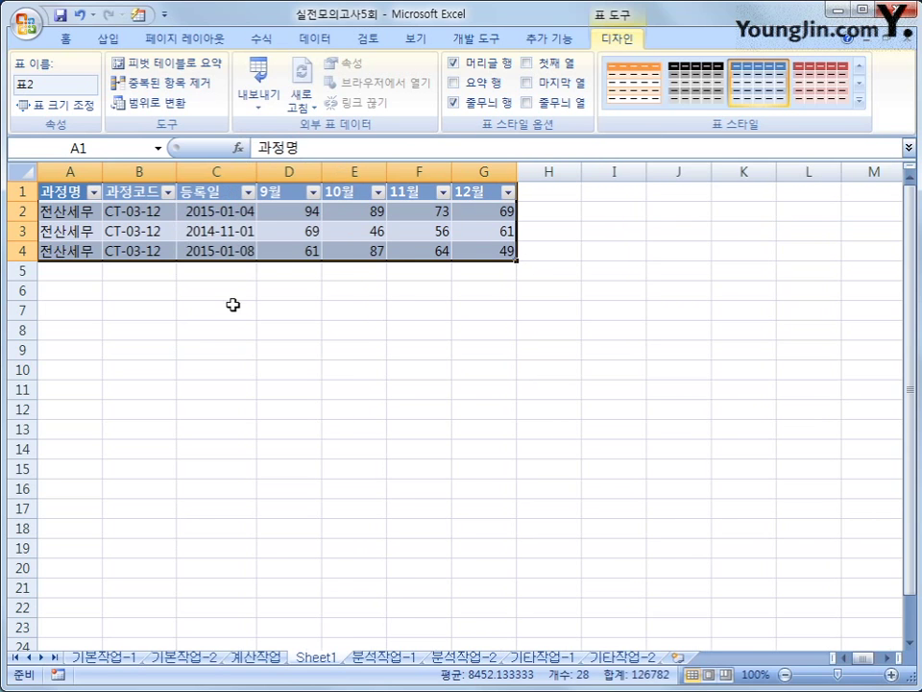
double_click(323, 659)
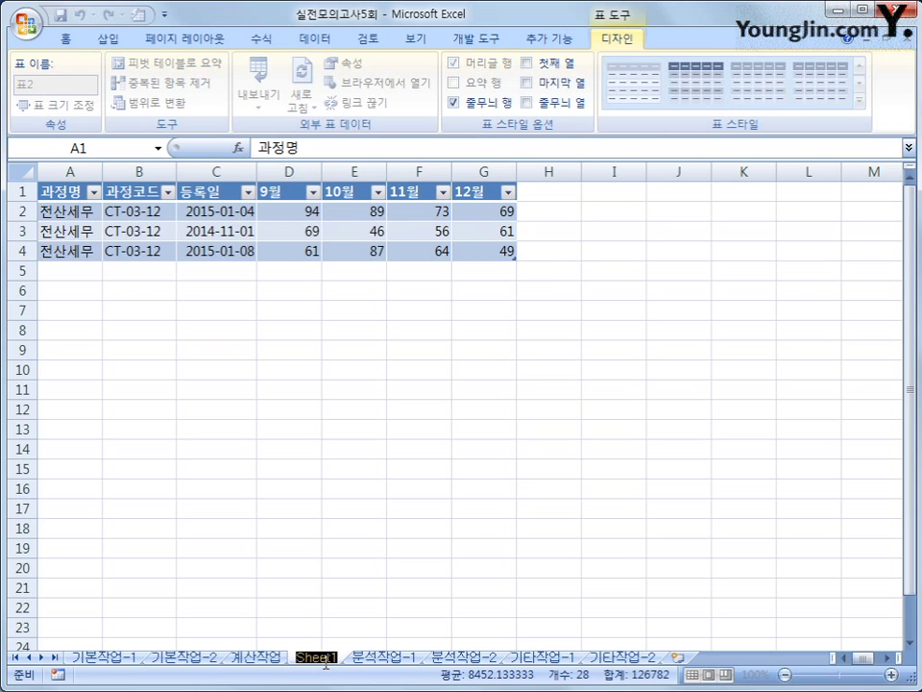
text(wis)
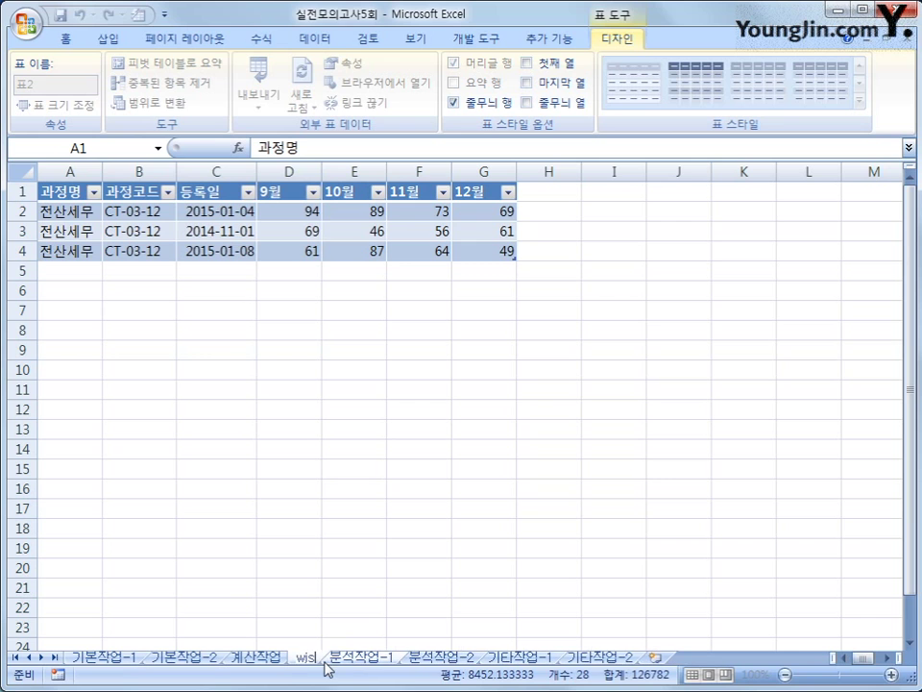
key(BackSpace)
key(BackSpace)
text(ㅈ전산세무)
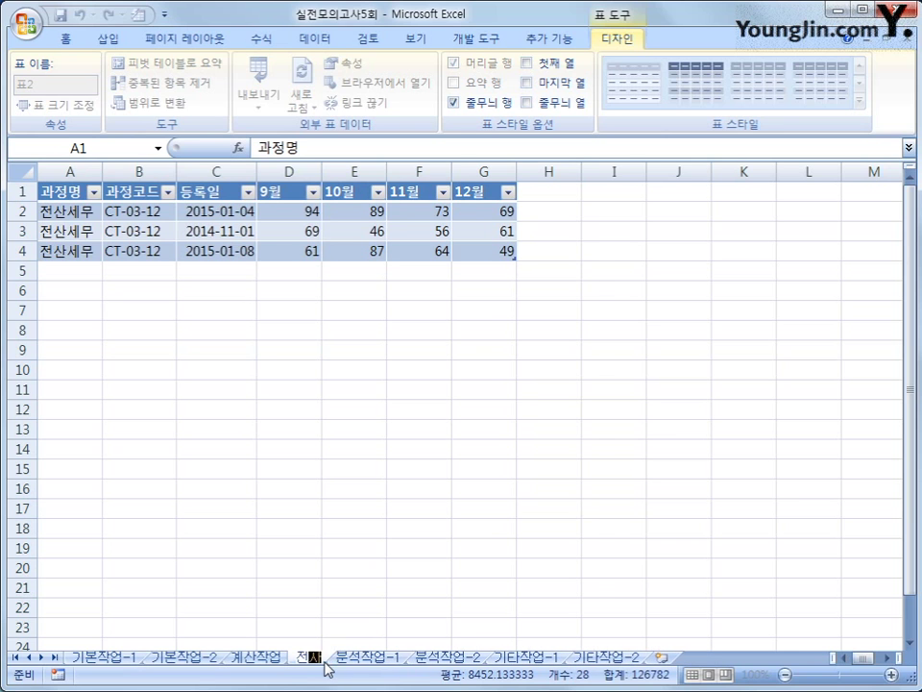
key(Return)
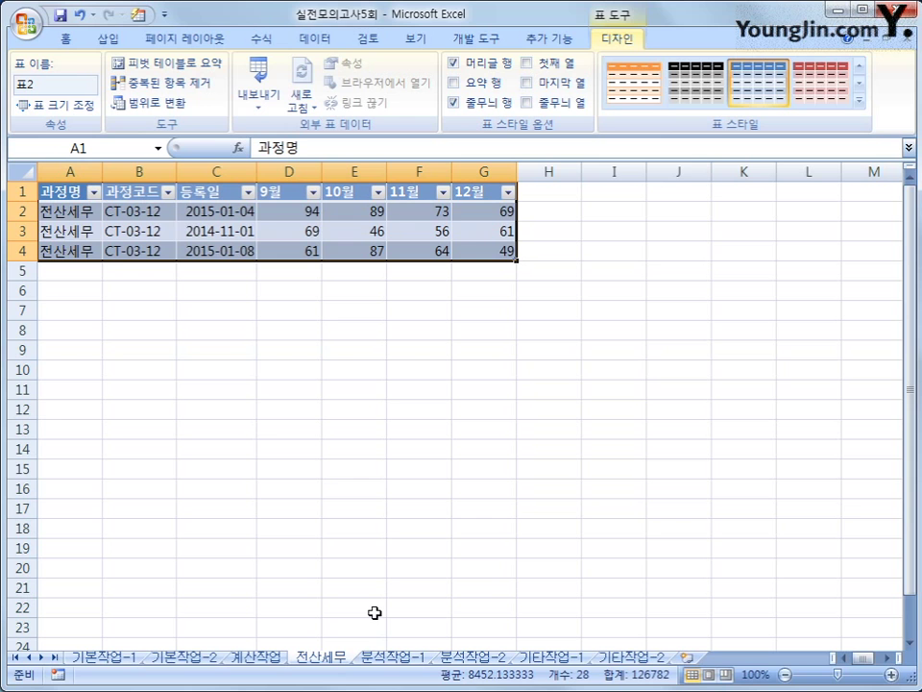
- Start recording a macro named 미래가치 on the 분석작업-2 sheet, stored in the current workbook
click(474, 660)
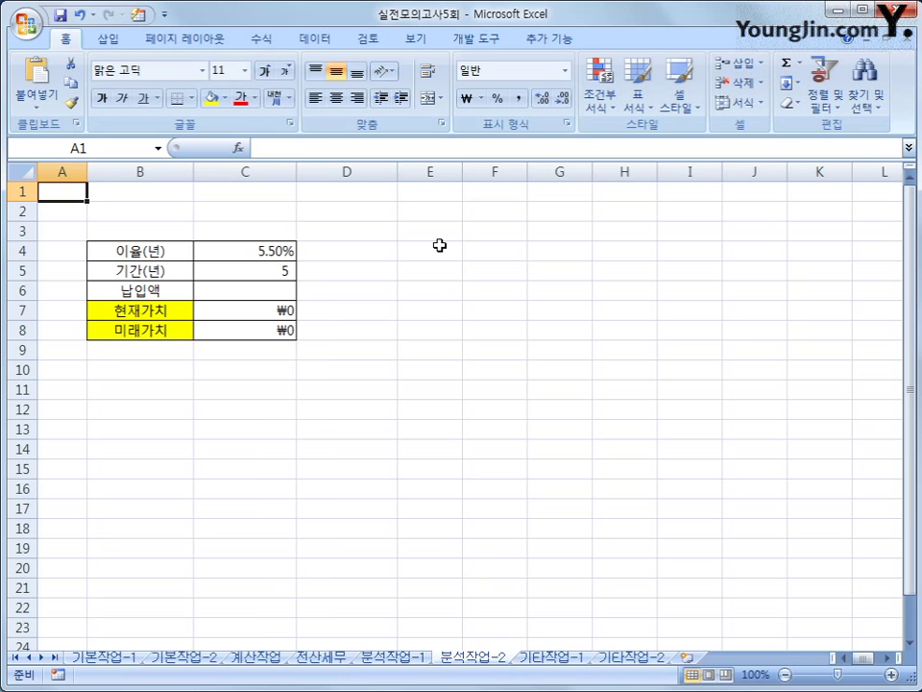
click(439, 246)
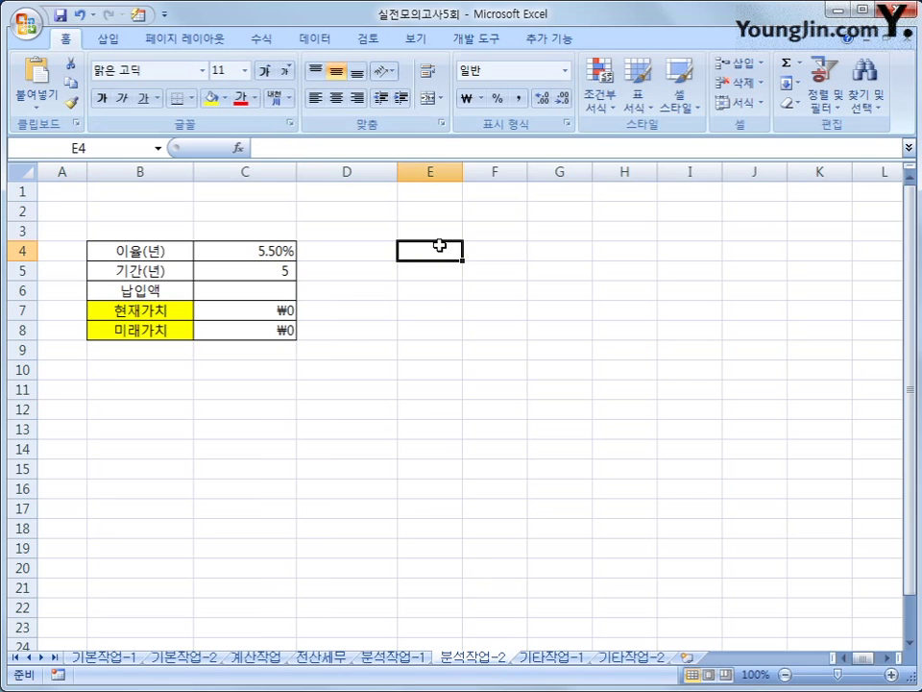
click(503, 39)
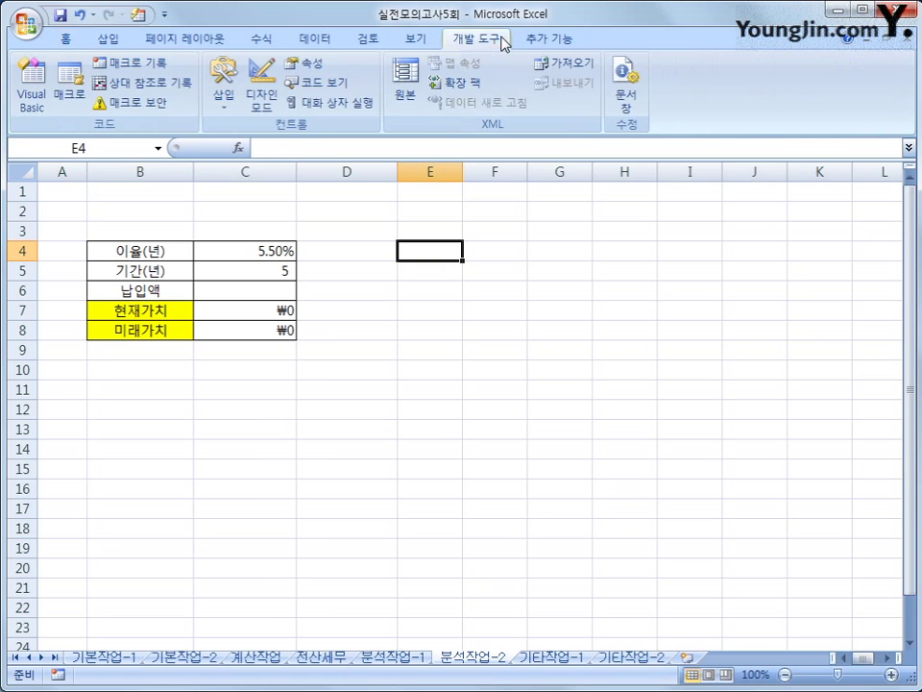
click(169, 69)
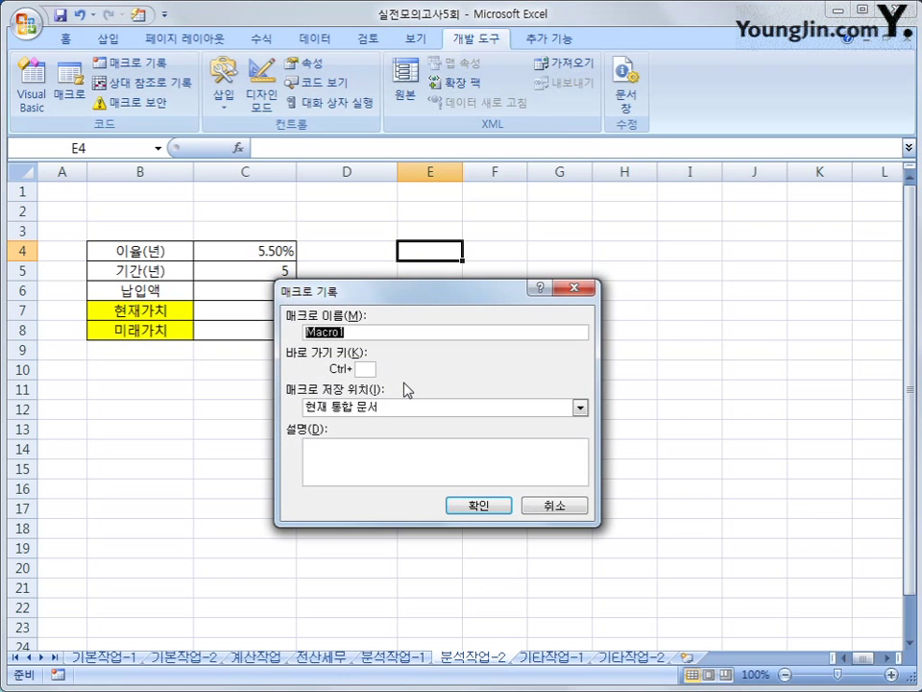
text(미래가치)
click(473, 506)
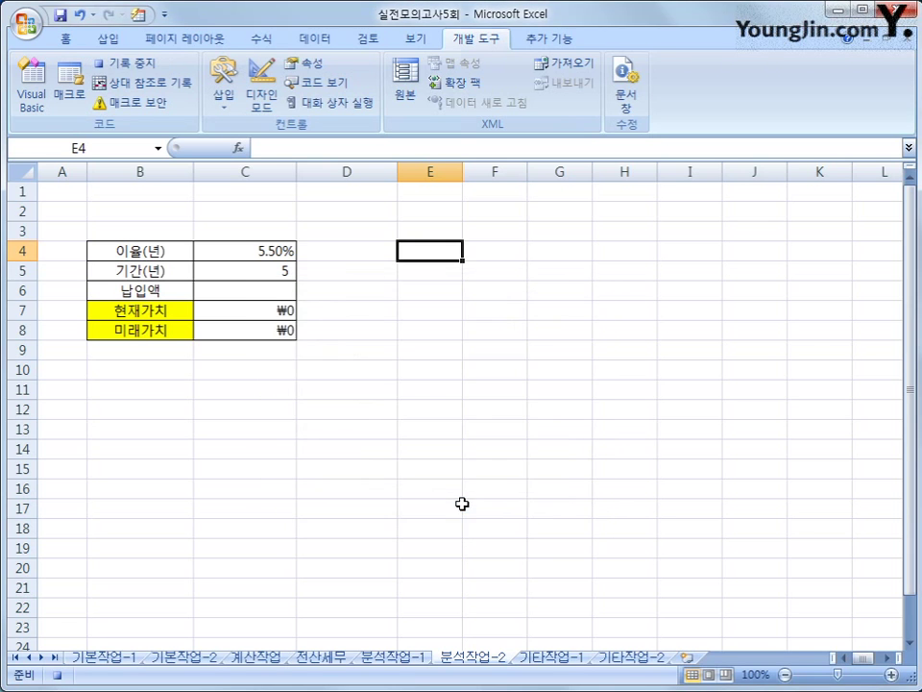
- Run Goal Seek so that the future value in C8 reaches 20000000 by changing the payment cell C6
click(258, 327)
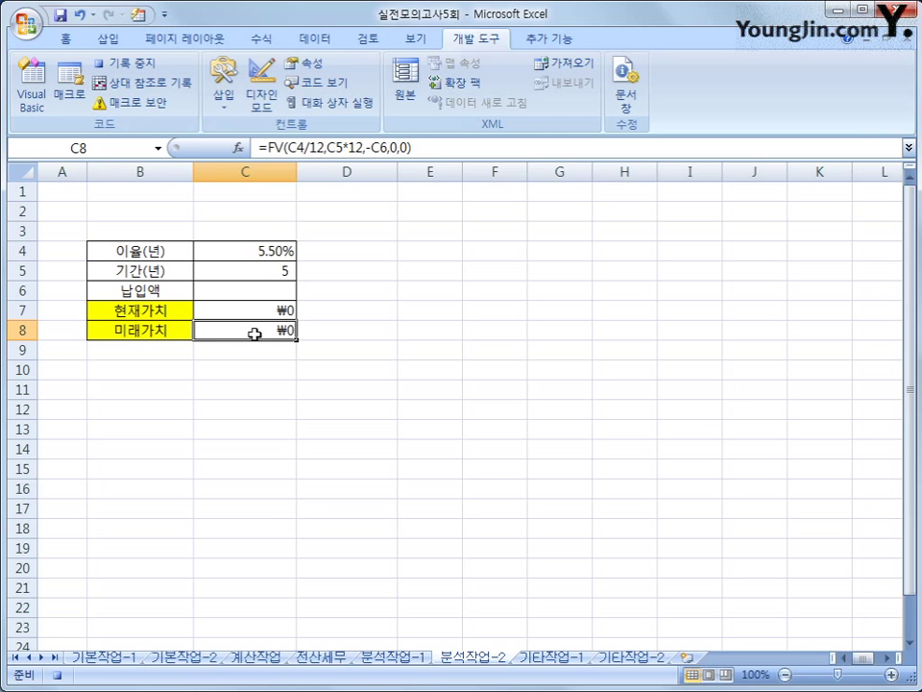
click(322, 40)
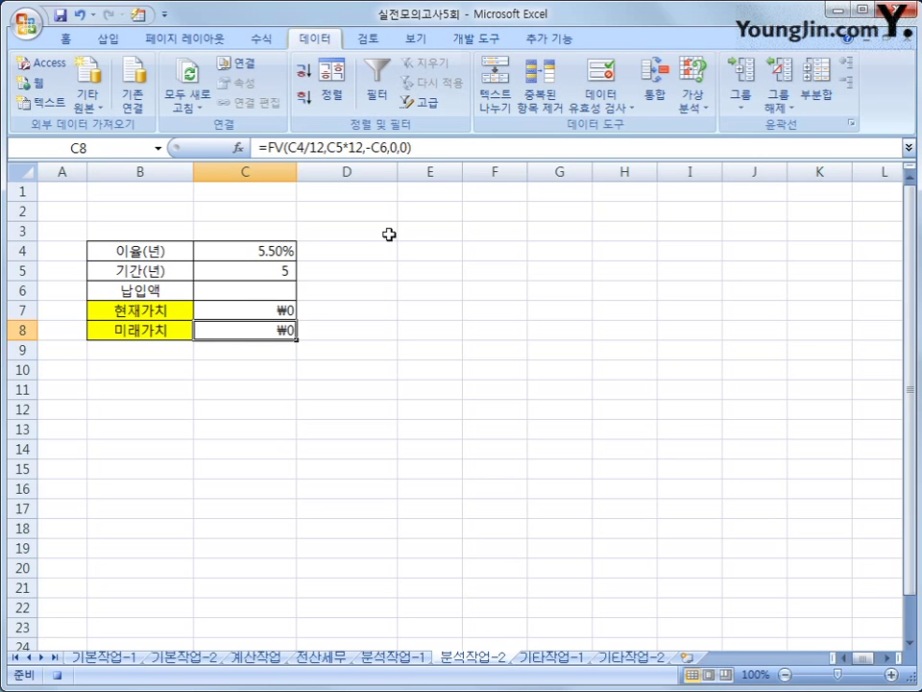
click(692, 98)
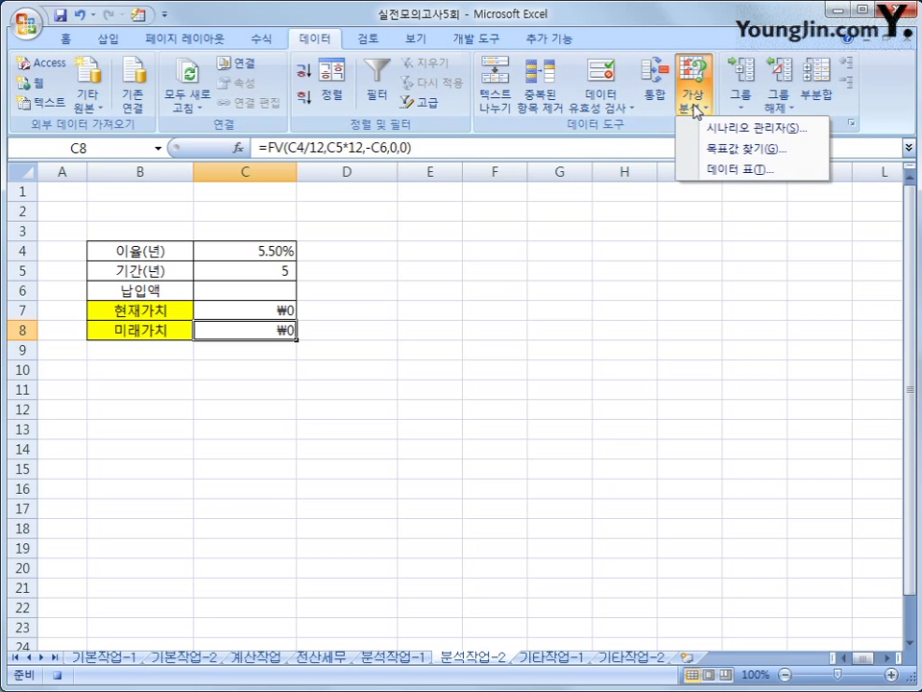
click(712, 148)
drag(434, 354, 507, 325)
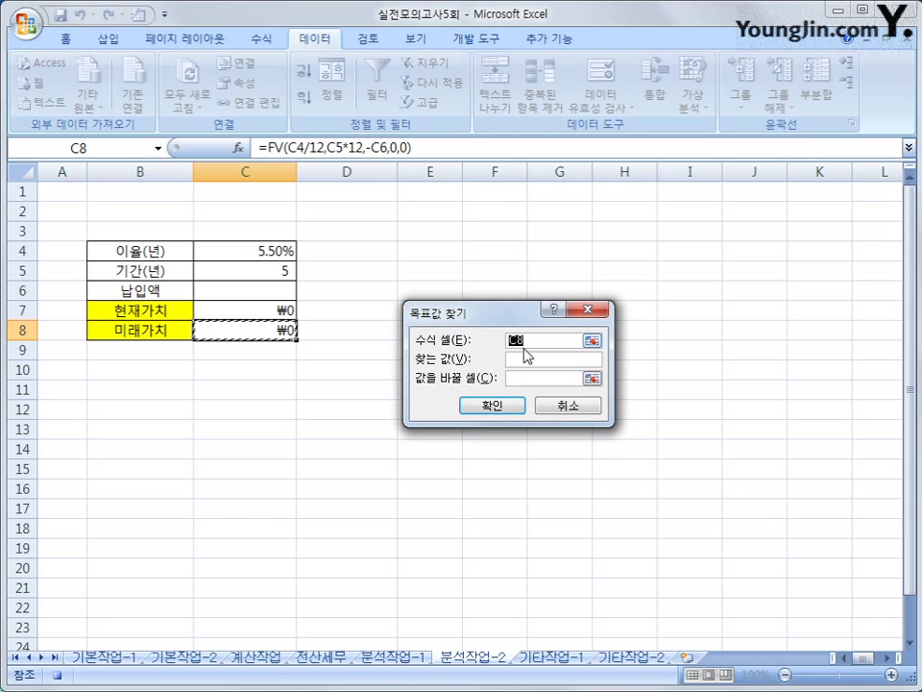
click(526, 361)
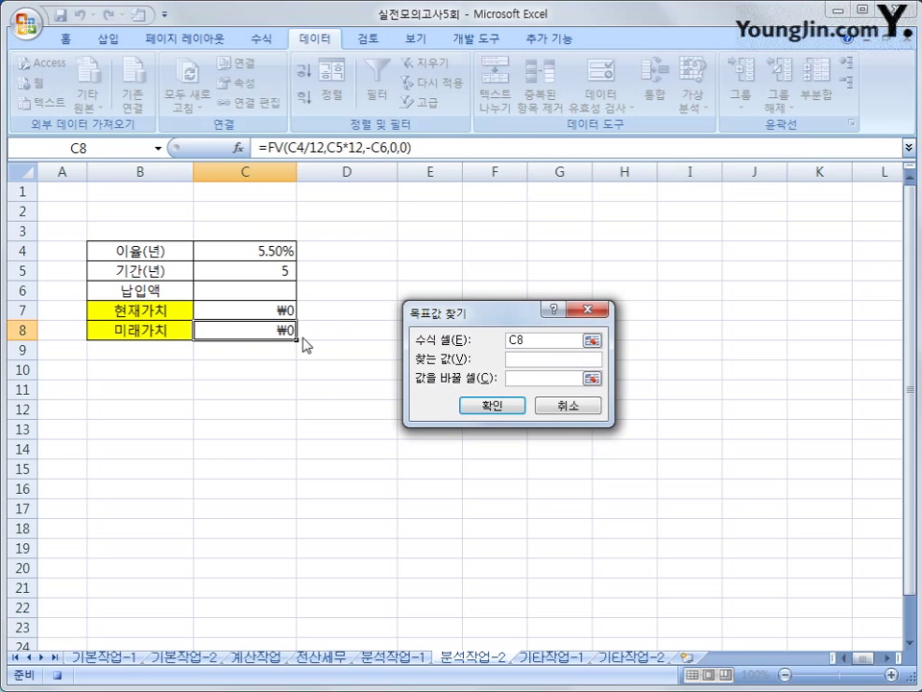
text(20000000)
click(528, 378)
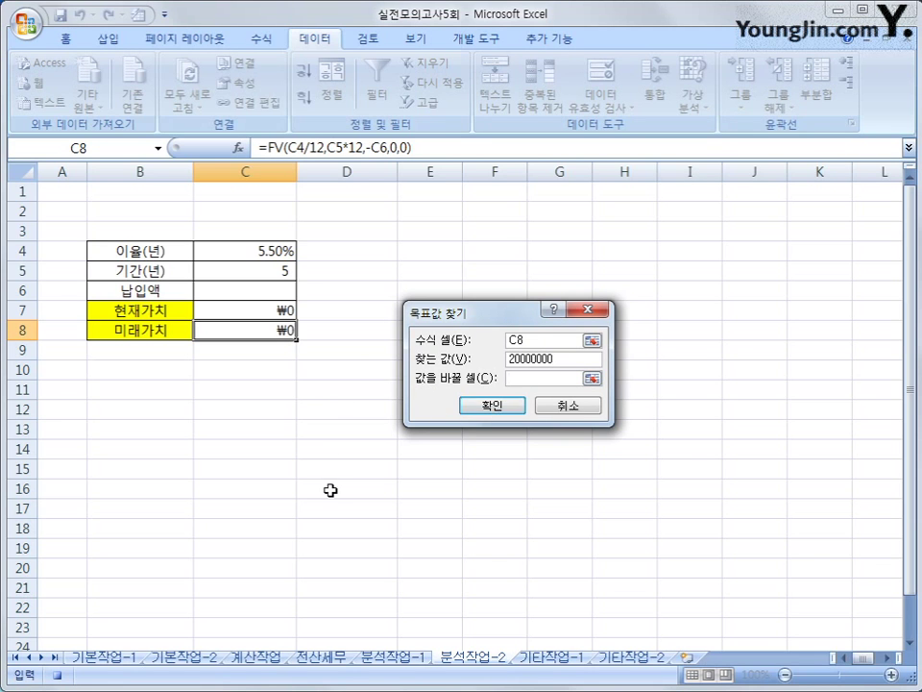
click(259, 292)
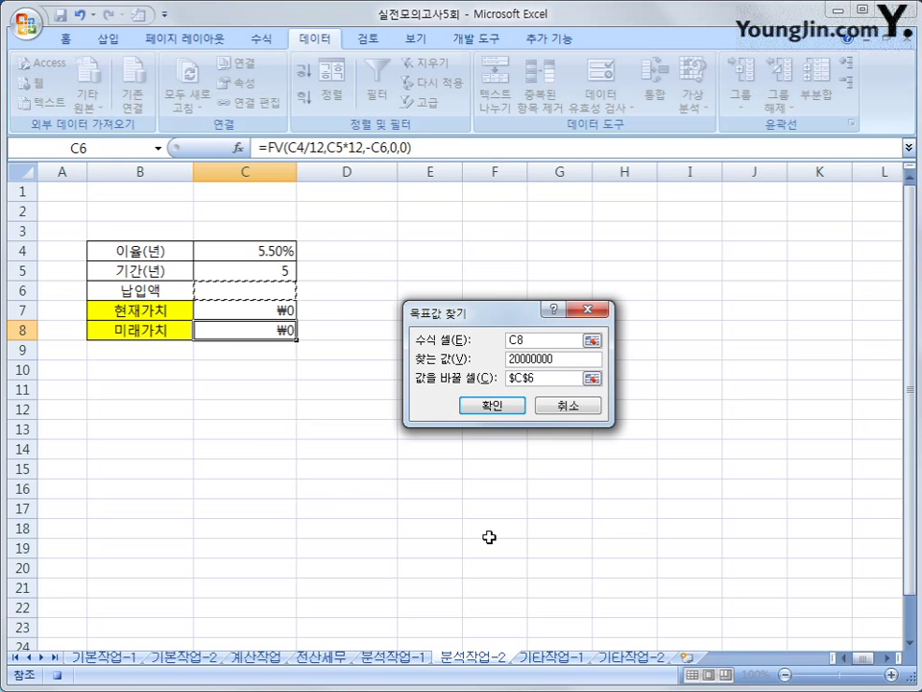
click(491, 403)
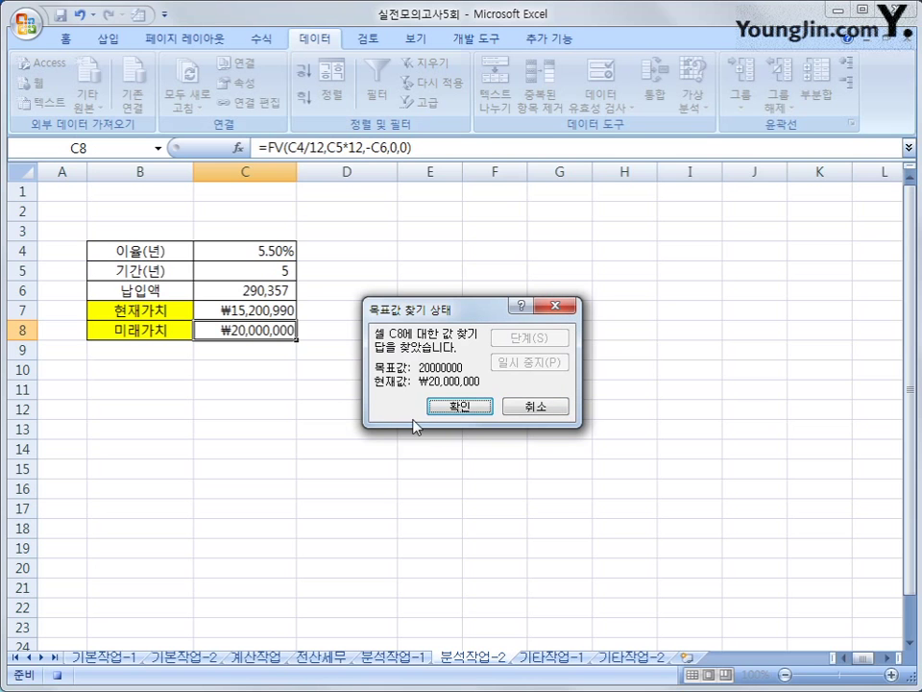
click(461, 410)
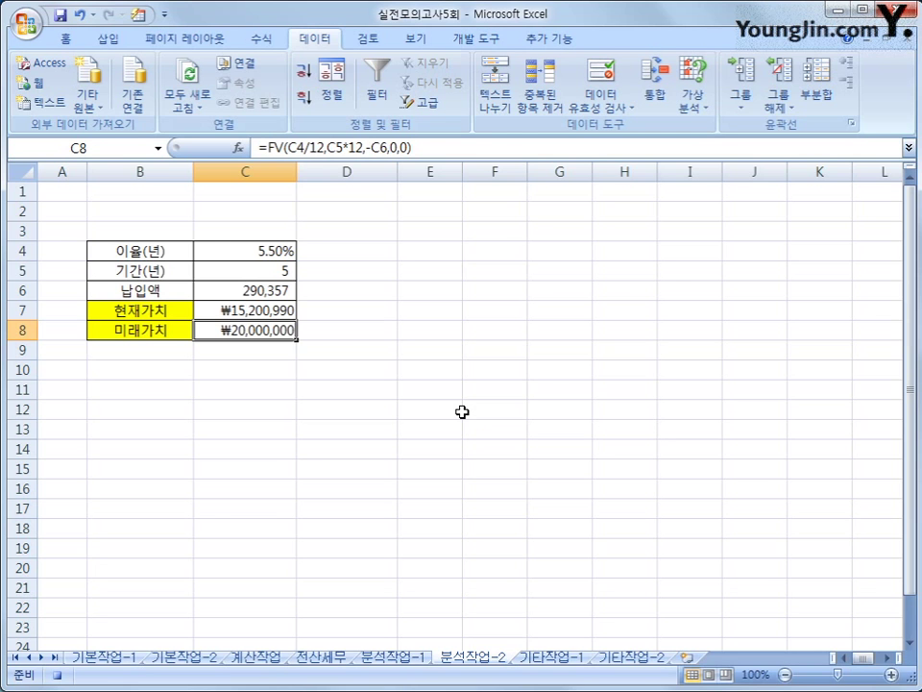
- Stop recording the 미래가치 macro and select an empty cell outside the table
scroll(356, 40, down, 3)
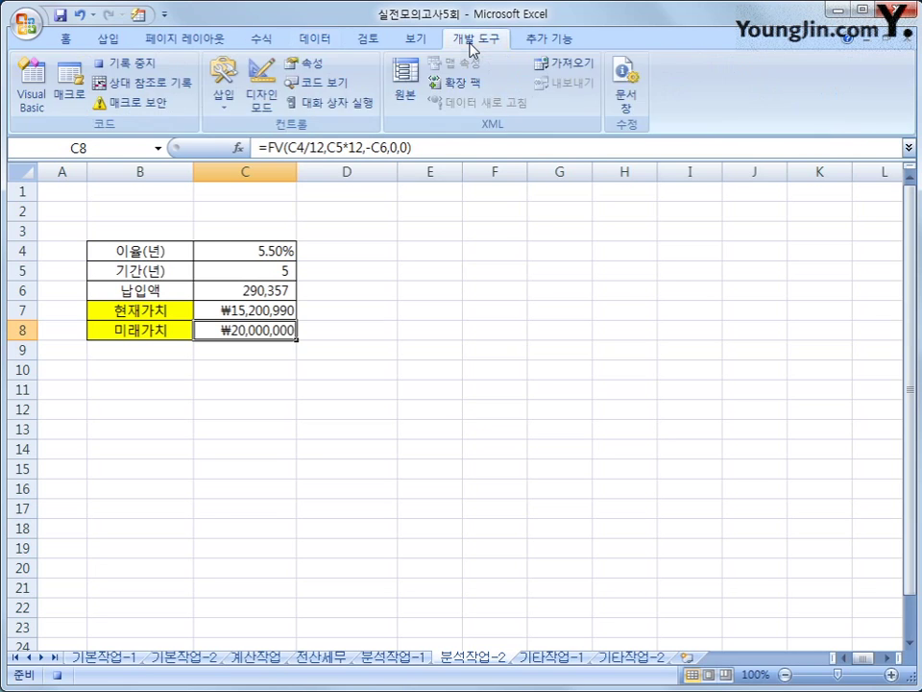
click(105, 63)
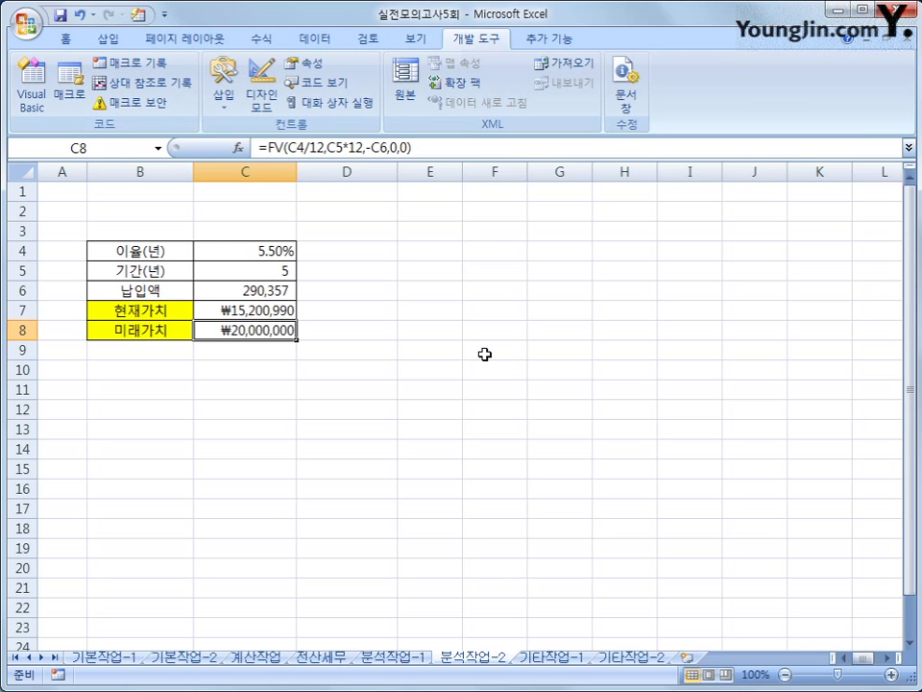
click(494, 385)
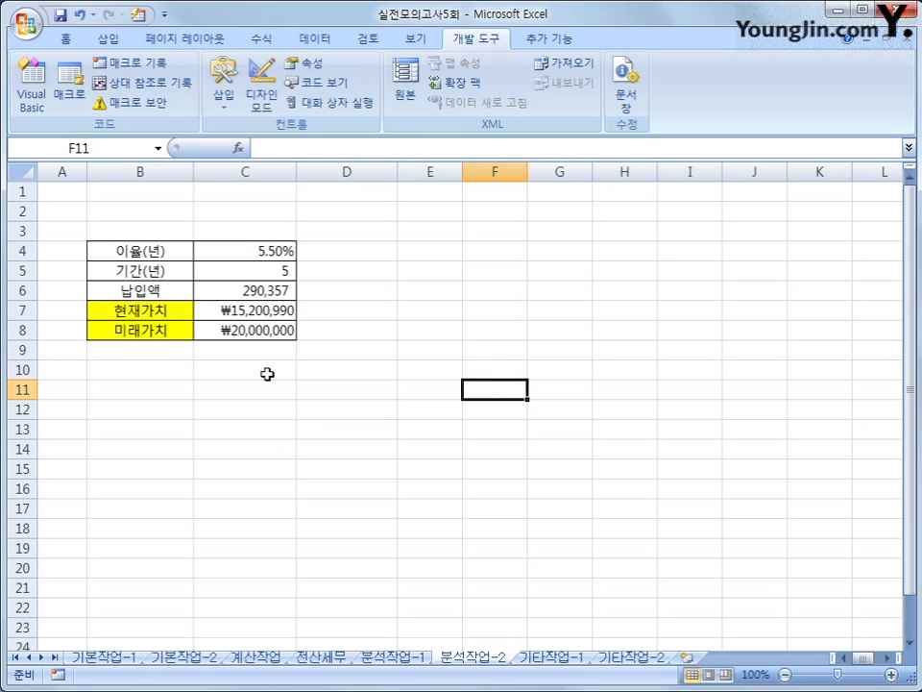
- Draw a bevel shape covering cells E5:F6 on the 분석작업-2 sheet and label it 미래가치
click(107, 39)
click(197, 104)
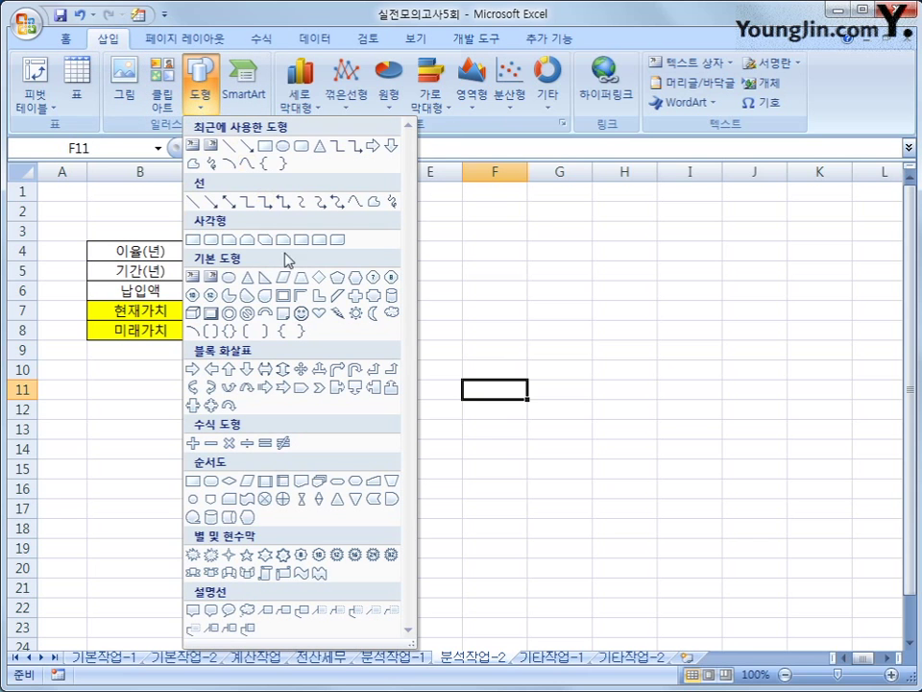
click(212, 315)
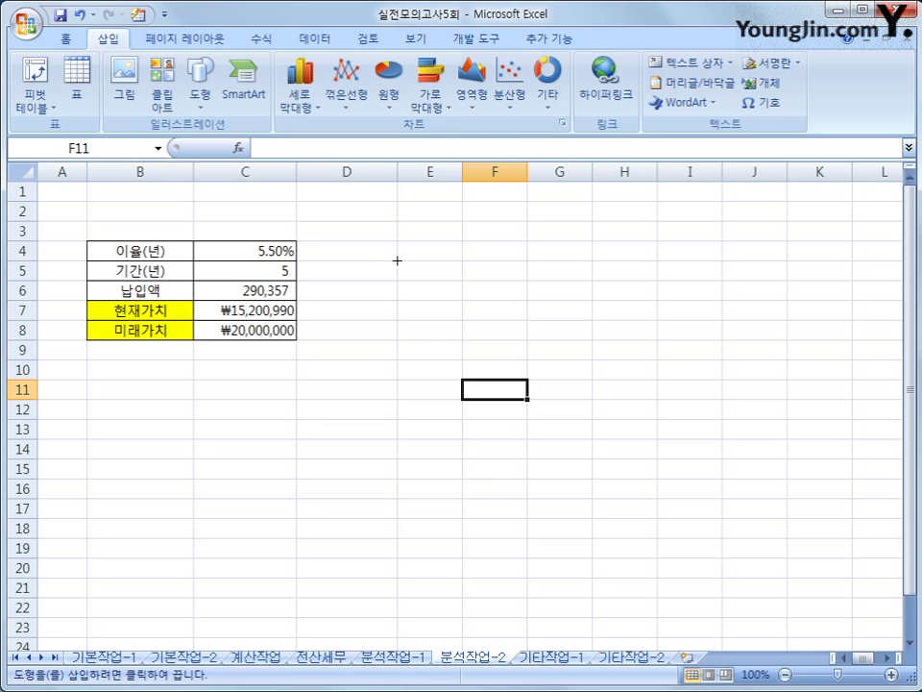
drag(396, 259, 507, 301)
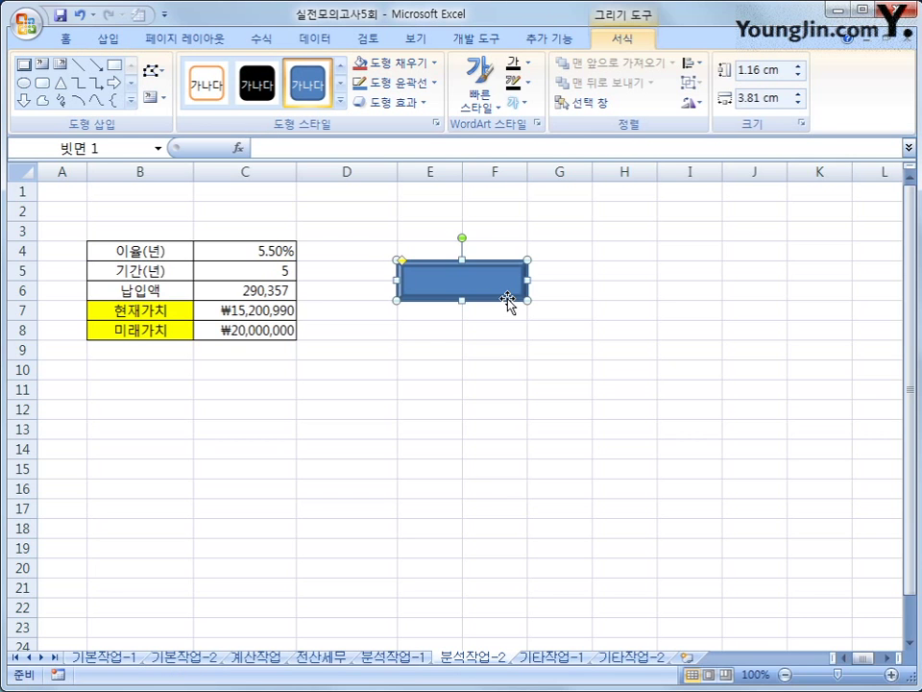
text(미래가치)
- Assign the 미래가치 macro to the bevel shape and deselect the shape
right_click(513, 265)
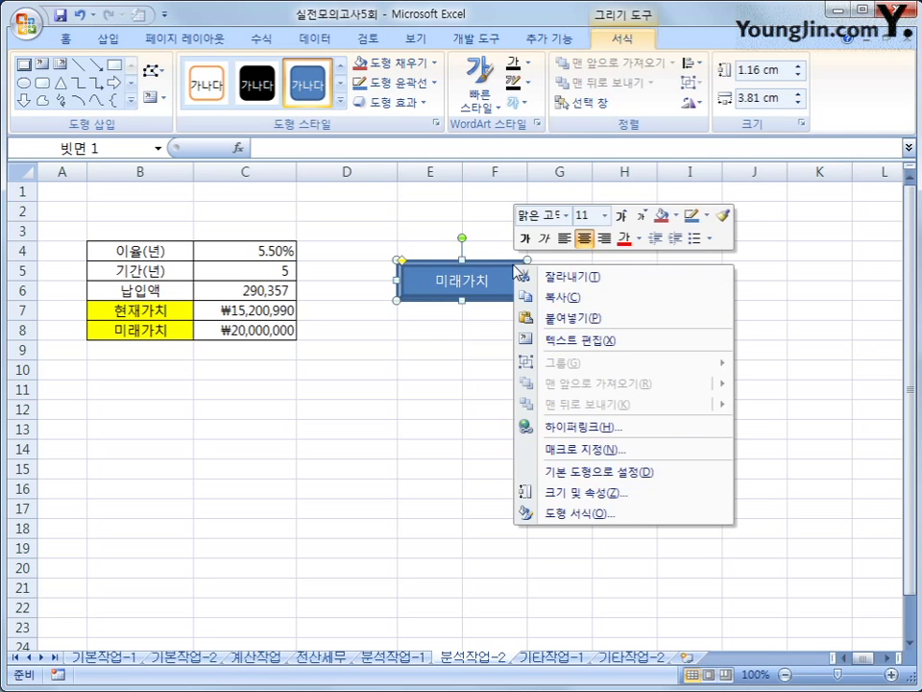
click(609, 449)
click(323, 279)
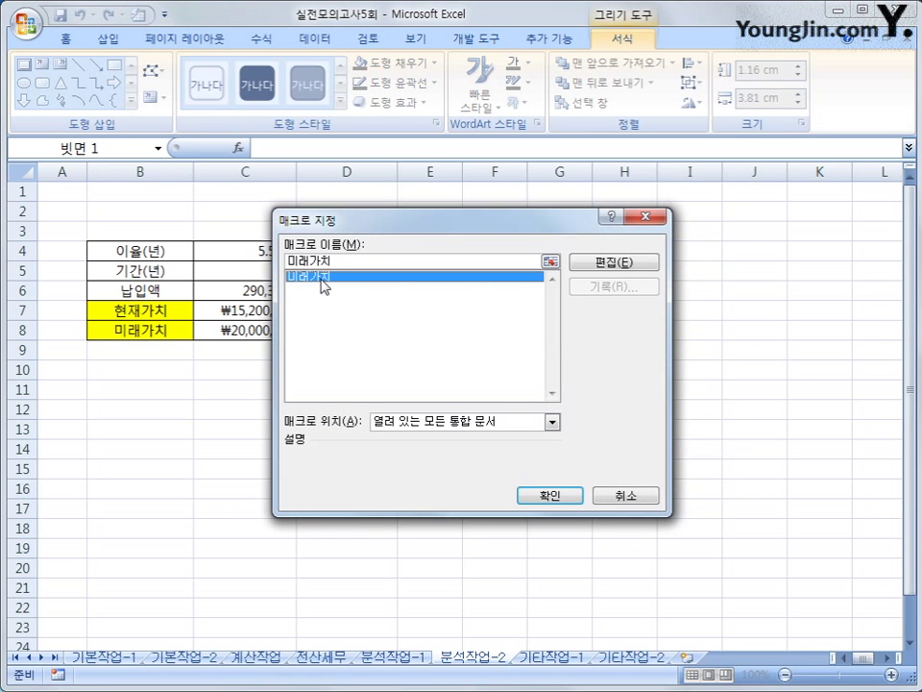
click(545, 497)
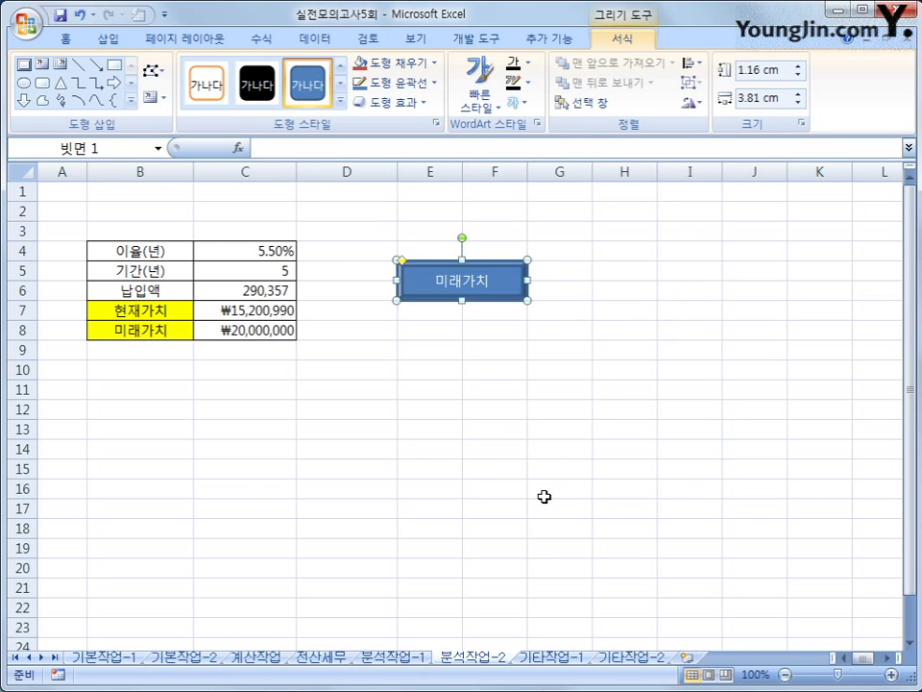
click(544, 497)
click(389, 659)
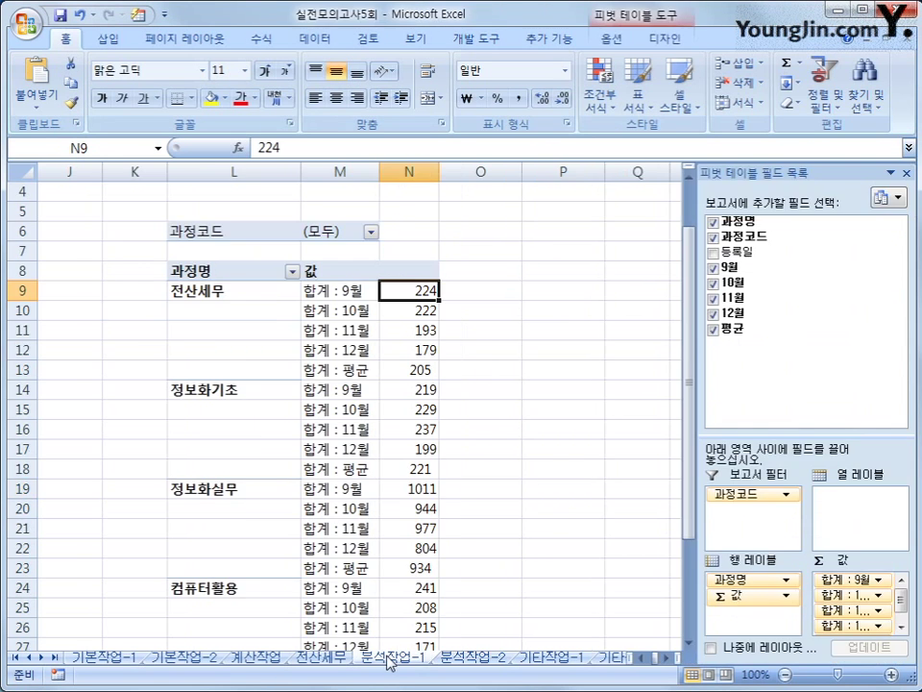
click(456, 661)
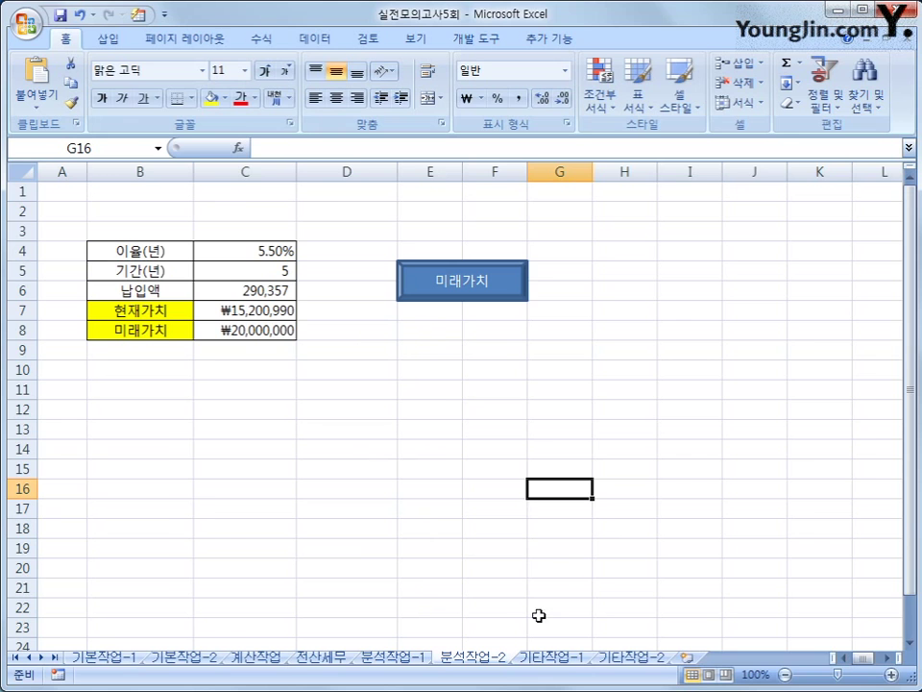
- Add a title above the chart on the 기타작업-1 sheet reading 과정코드별 성적 현황
click(539, 659)
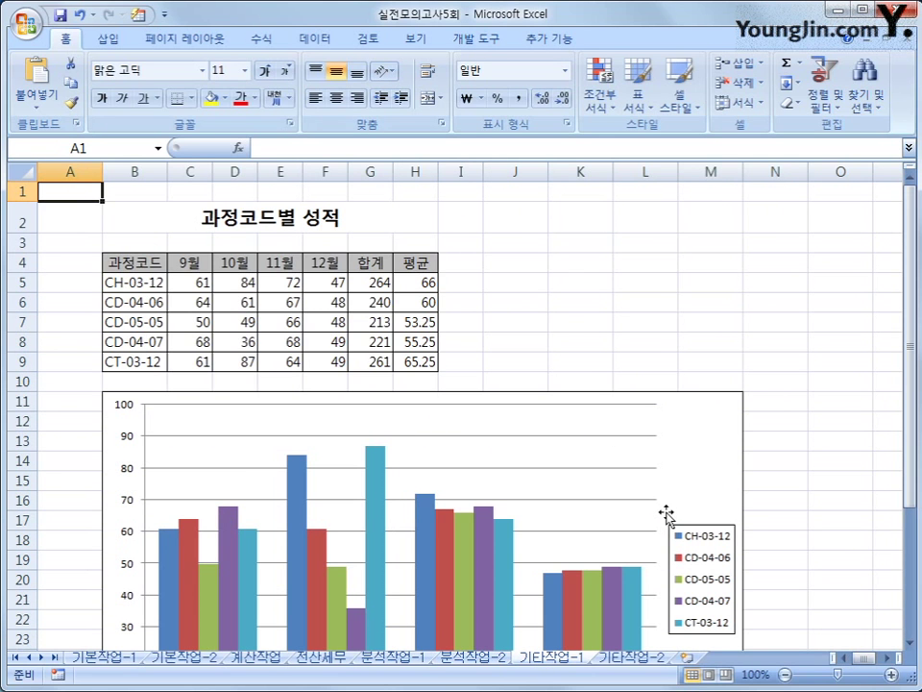
scroll(676, 503, down, 2)
click(724, 347)
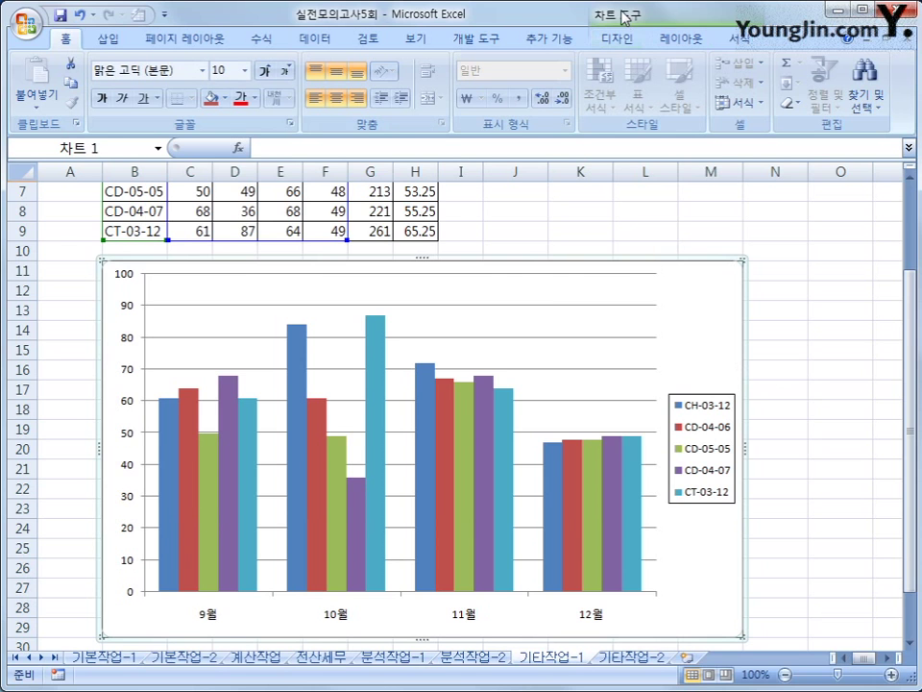
click(680, 40)
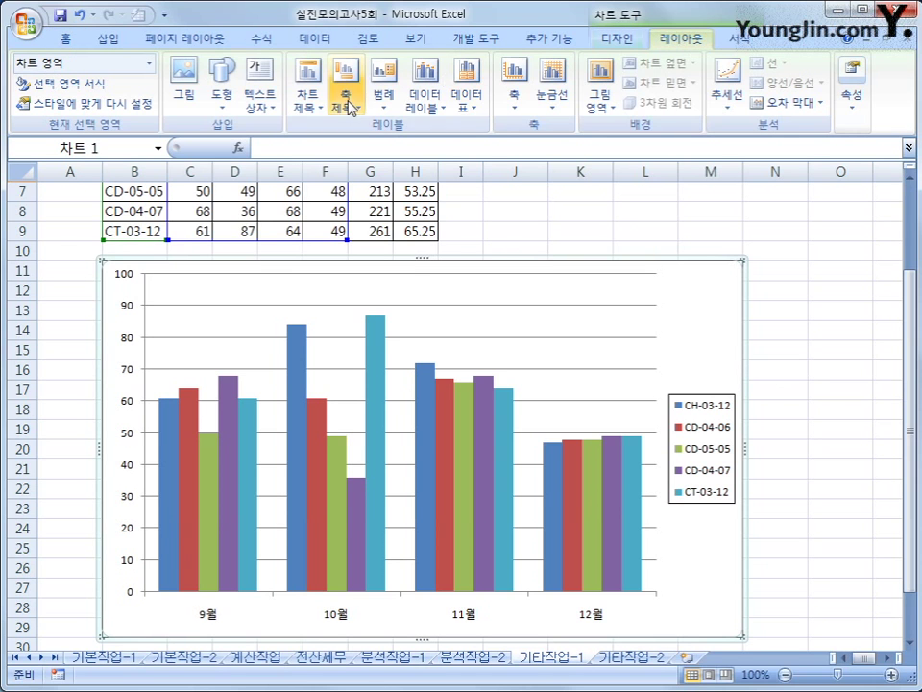
click(315, 104)
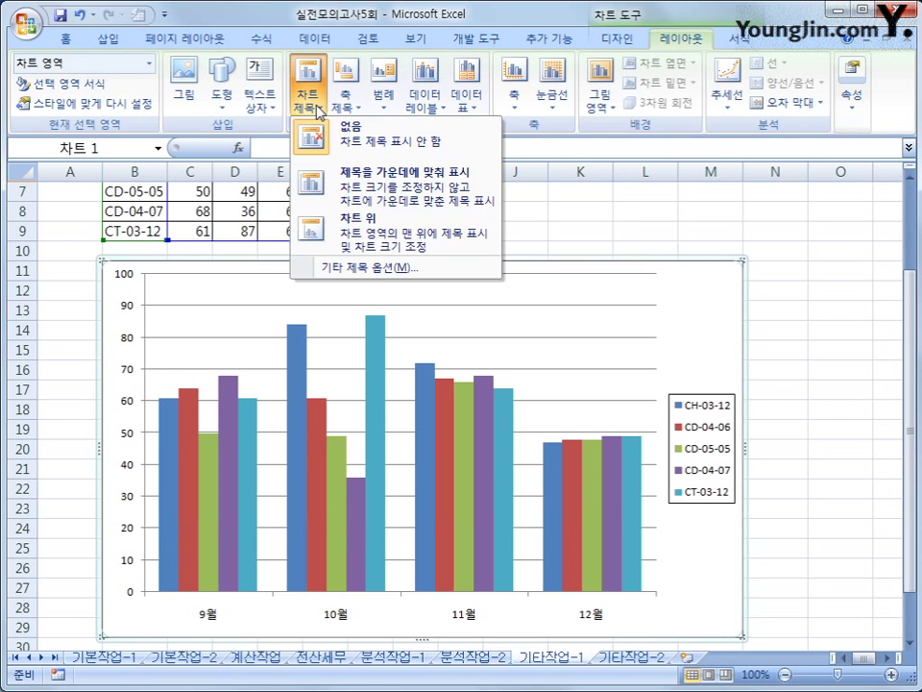
click(371, 235)
drag(378, 289, 473, 293)
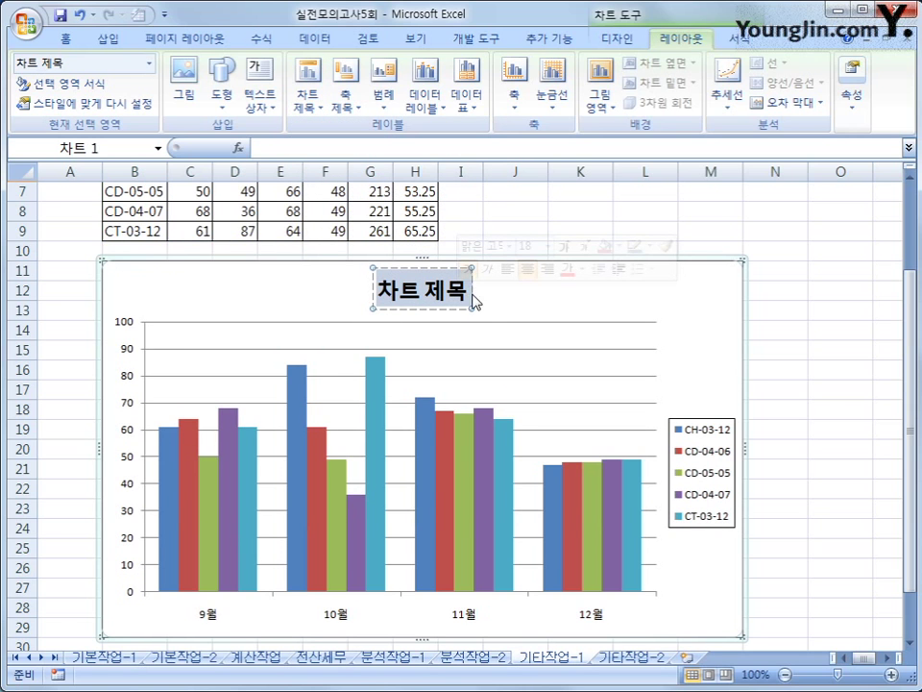
text(괒정코드별 성)
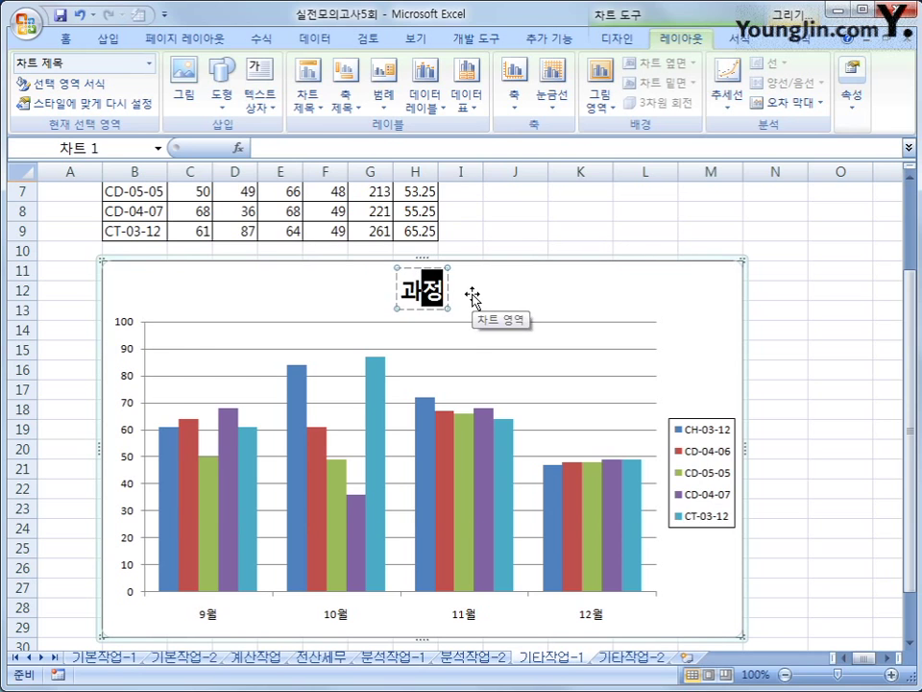
text(적 현황)
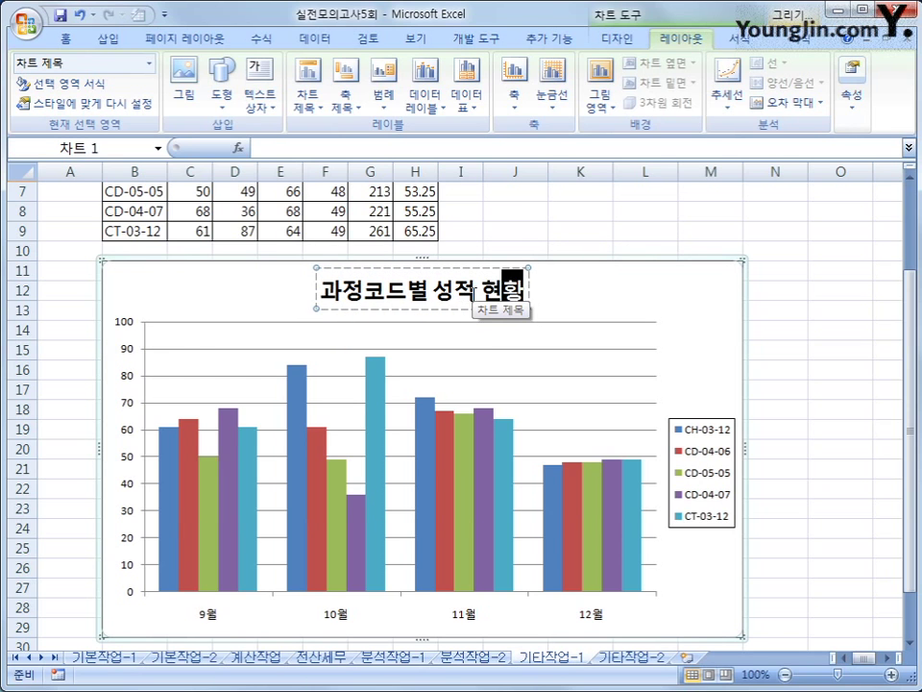
- Add a primary vertical axis title with vertical text (세로 제목) reading 점수
click(343, 101)
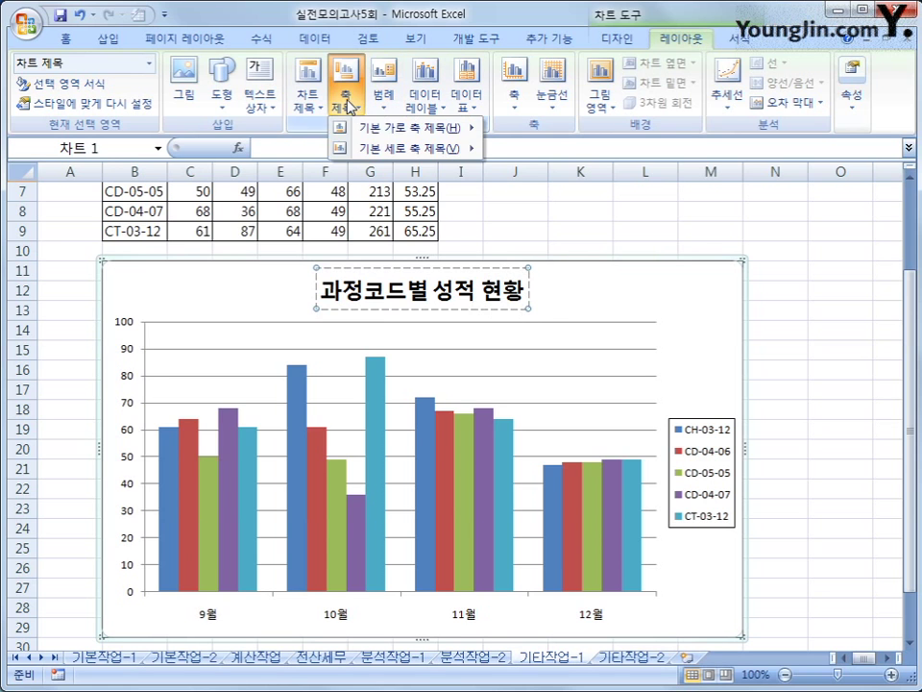
mouse_move(355, 150)
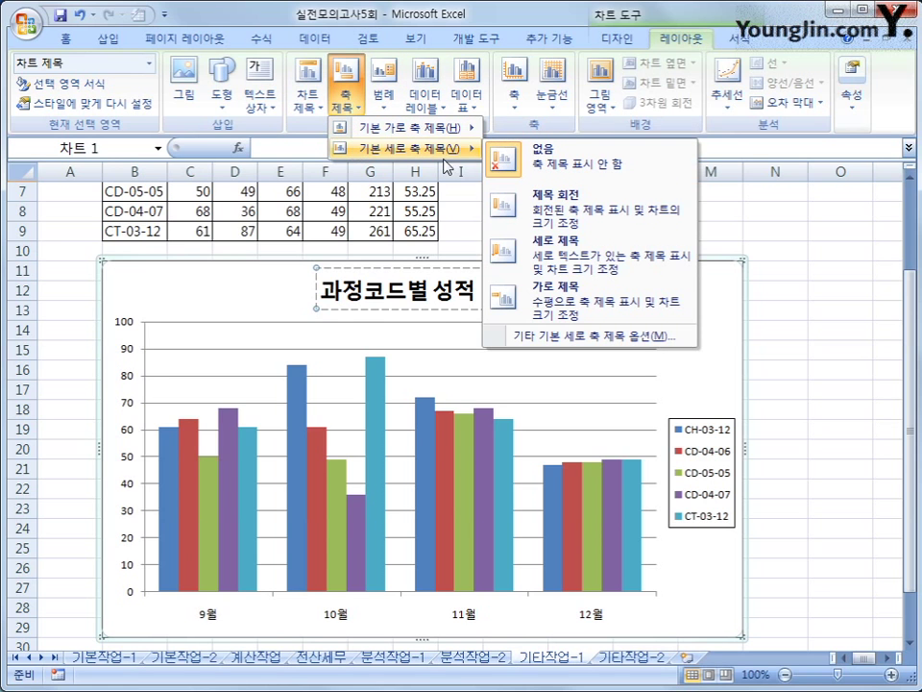
click(585, 256)
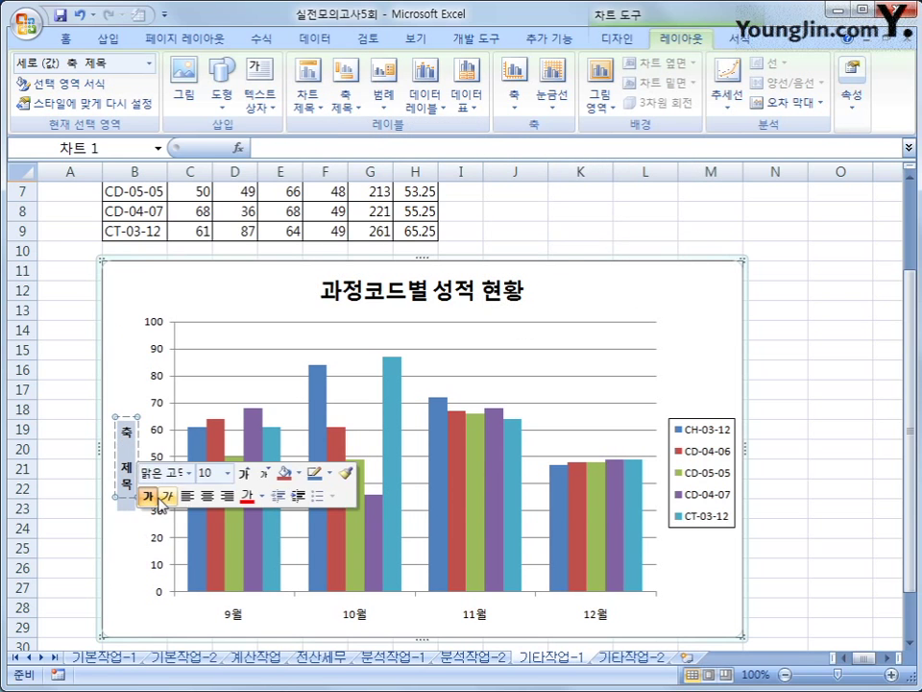
text(점수)
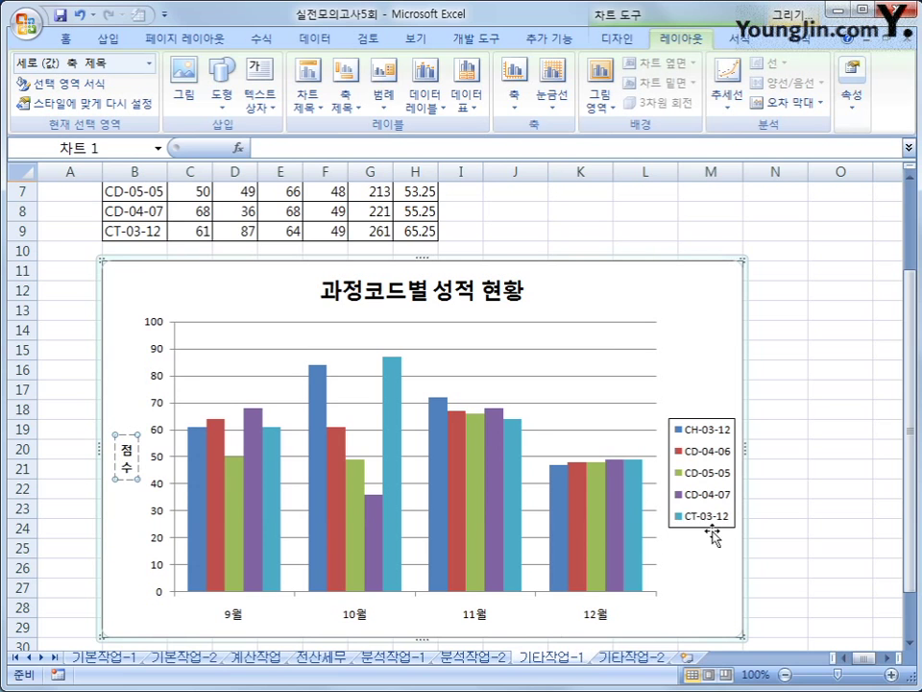
- Change the chart type of the whole chart to stacked column (누적 세로 막대형)
click(702, 319)
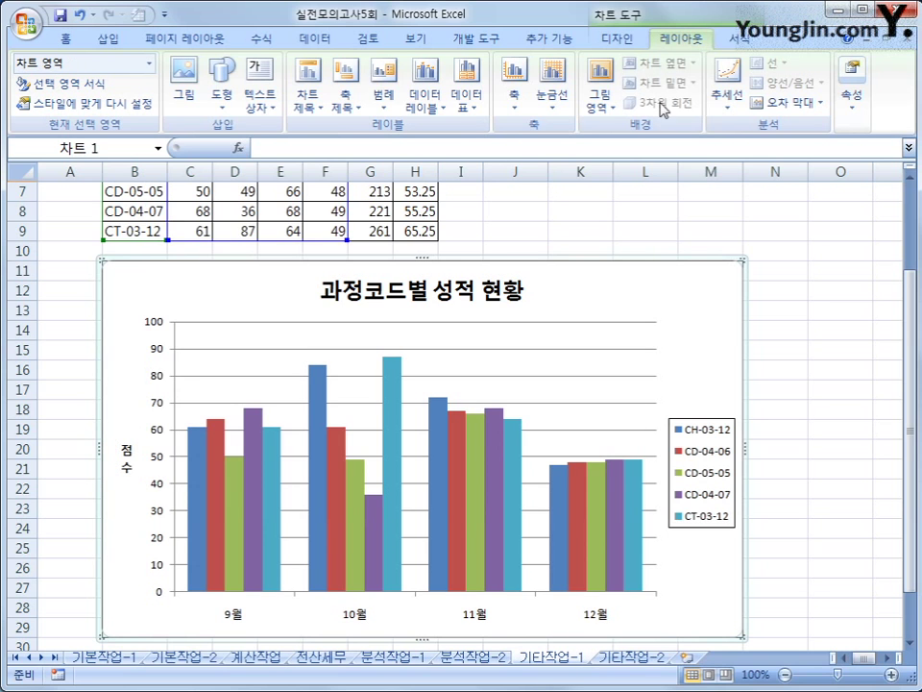
click(617, 40)
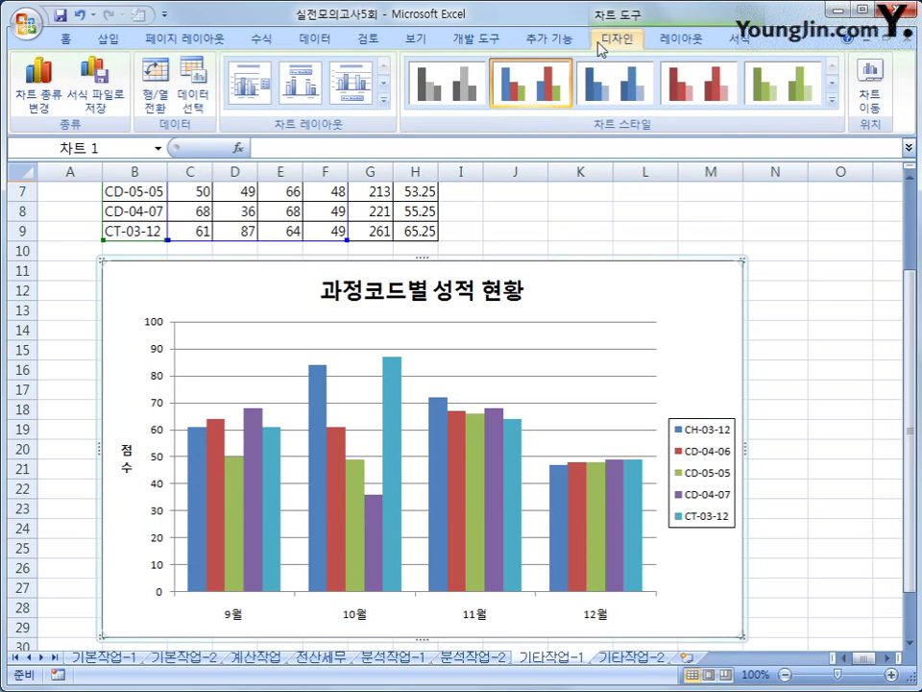
click(38, 94)
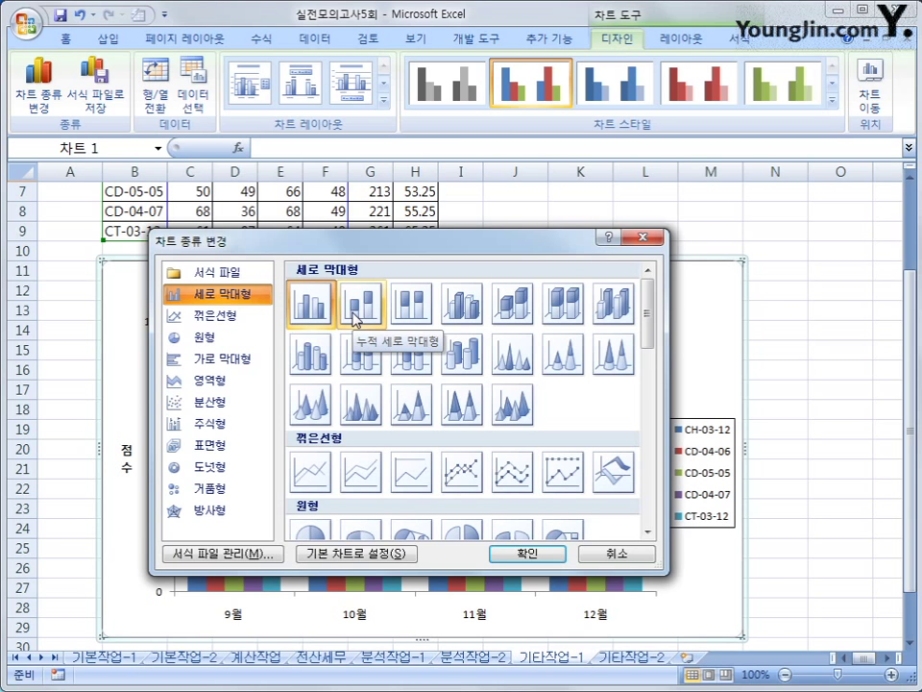
click(355, 317)
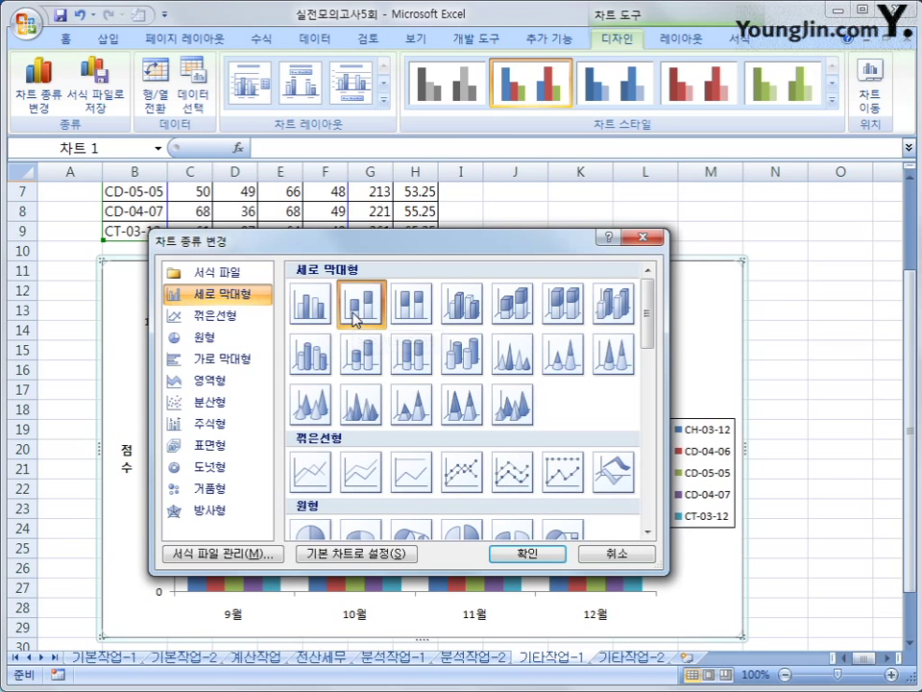
click(521, 558)
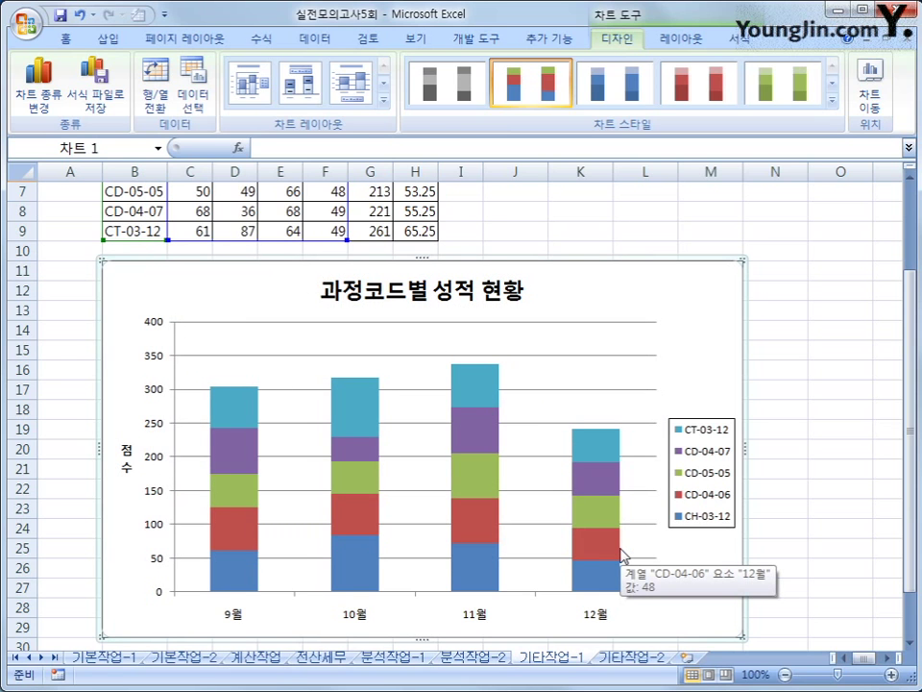
- Add value data labels to the CD-05-05 and CT-03-12 series of the chart
click(243, 492)
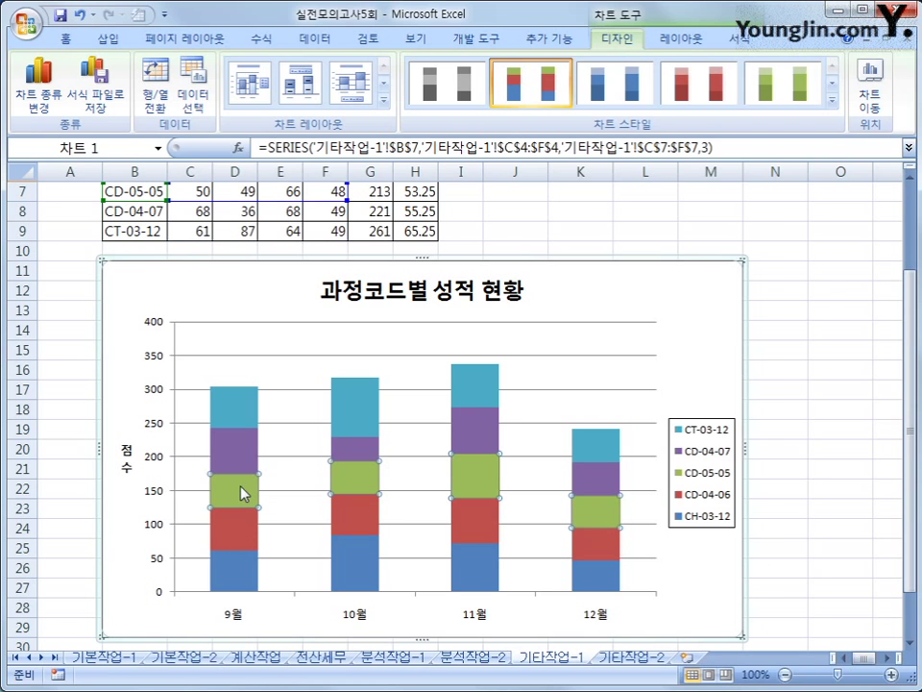
right_click(243, 496)
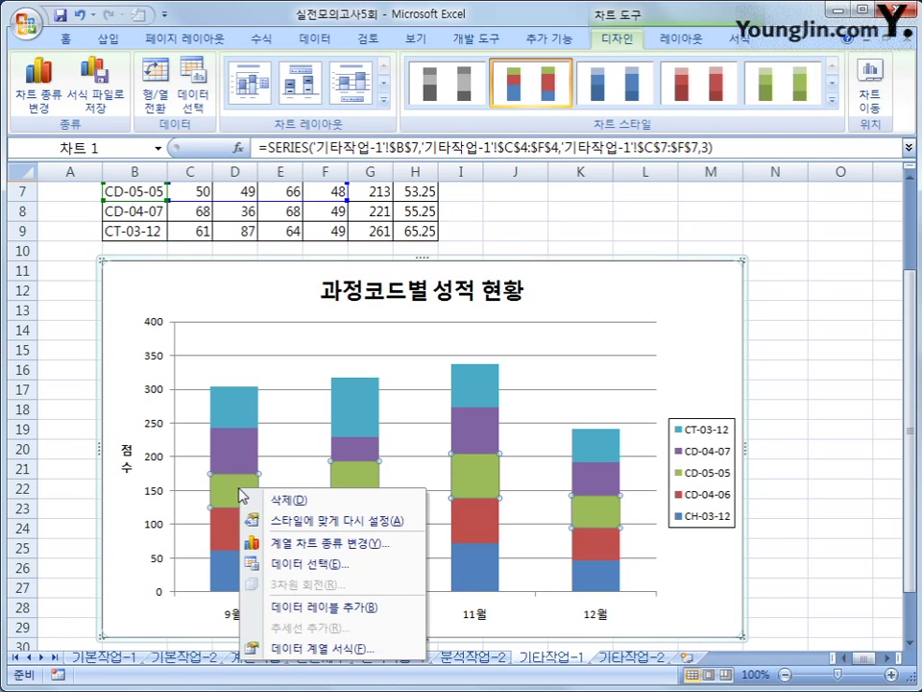
click(385, 608)
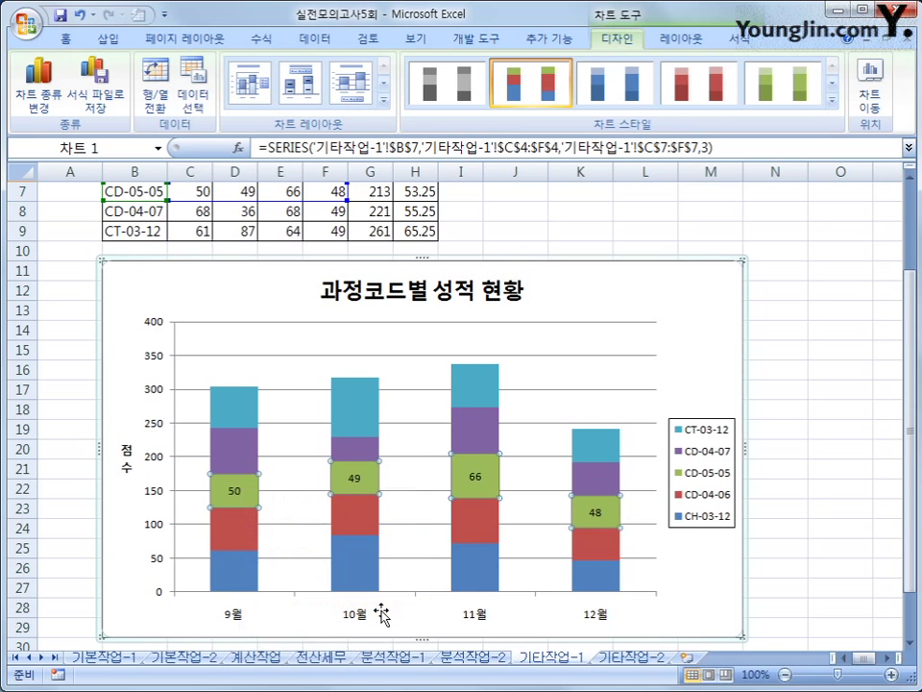
click(236, 413)
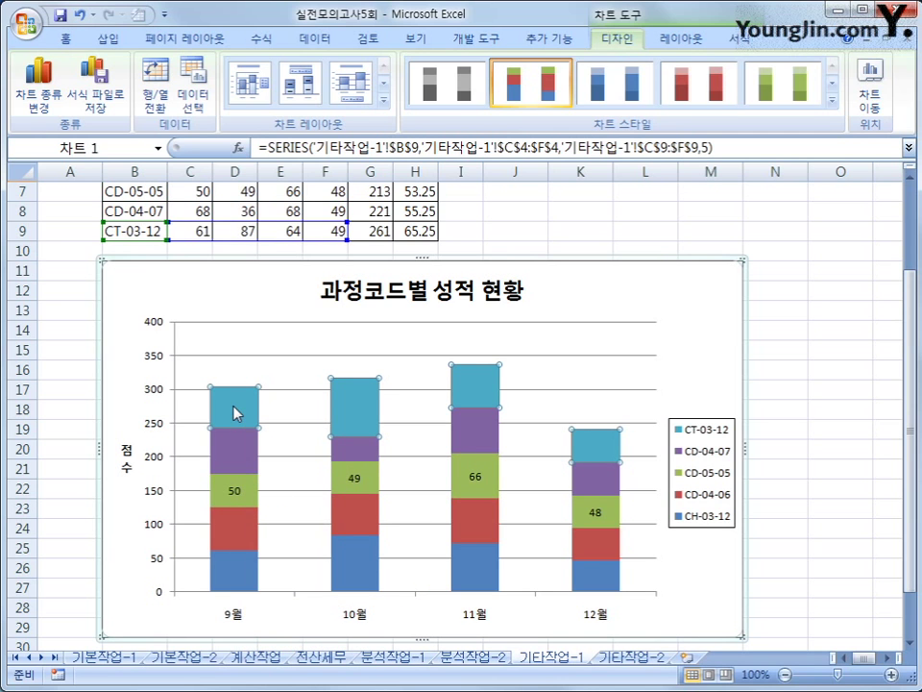
right_click(237, 413)
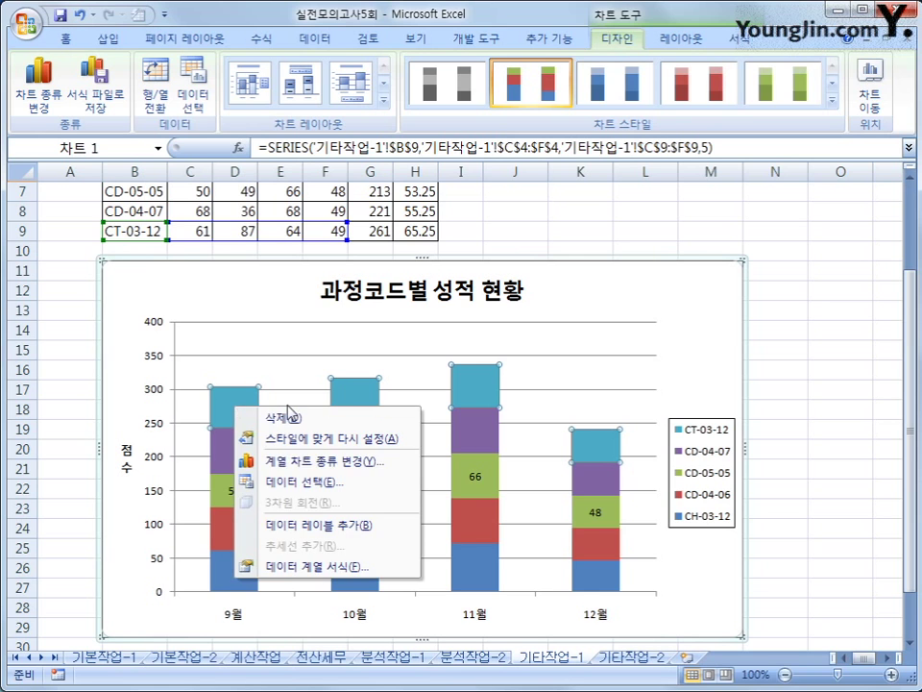
click(383, 532)
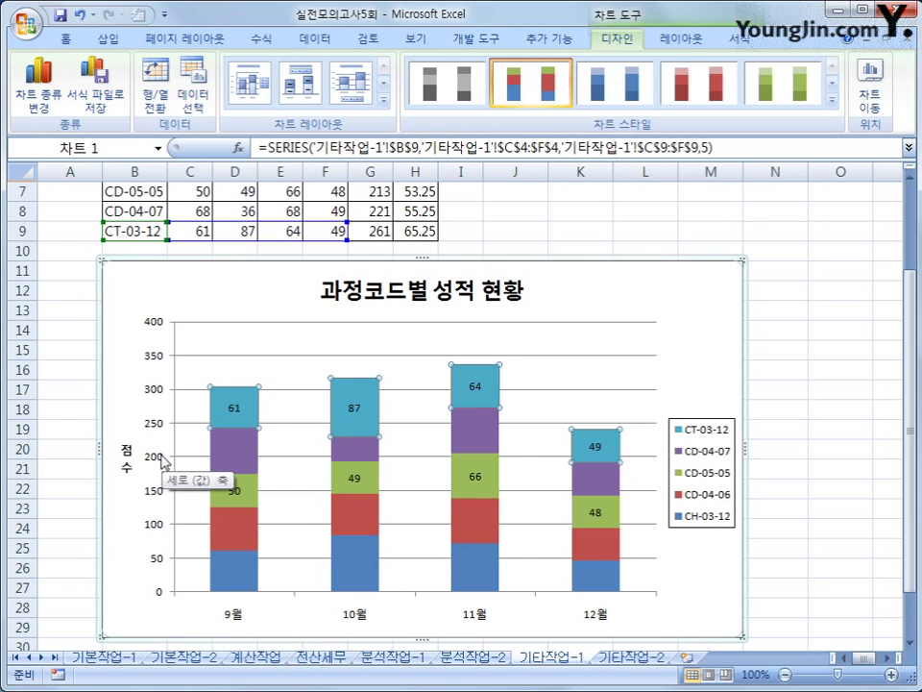
- Fix the vertical value axis at minimum 0, maximum 350 and major unit 50
click(155, 362)
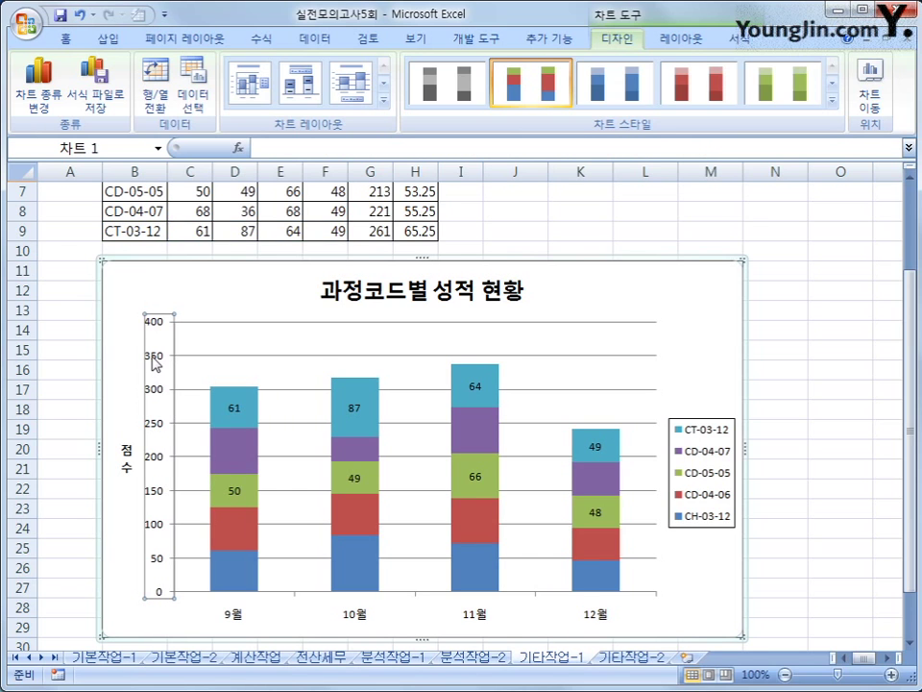
right_click(155, 362)
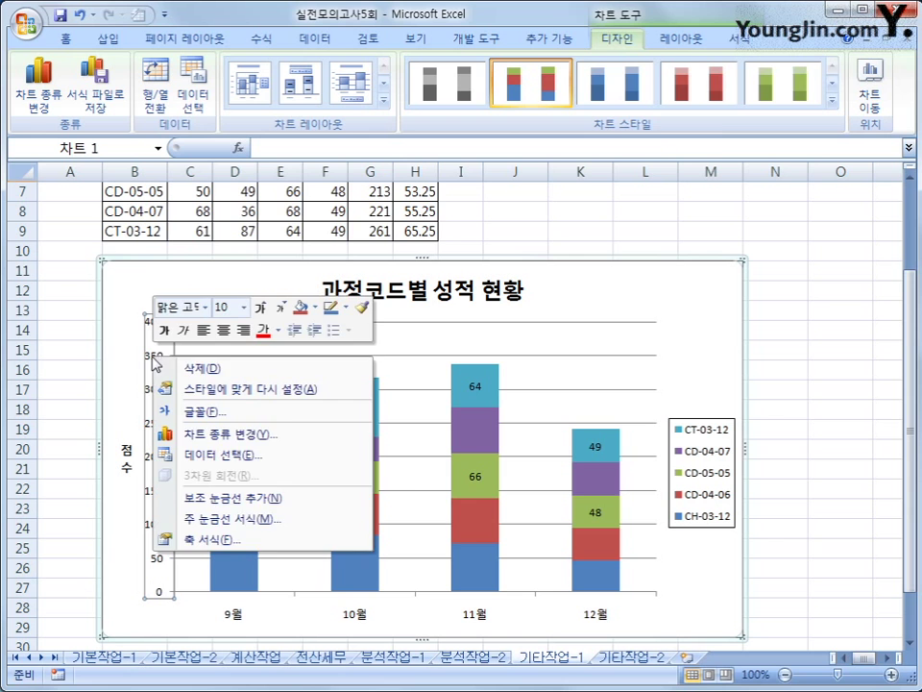
click(268, 543)
click(503, 177)
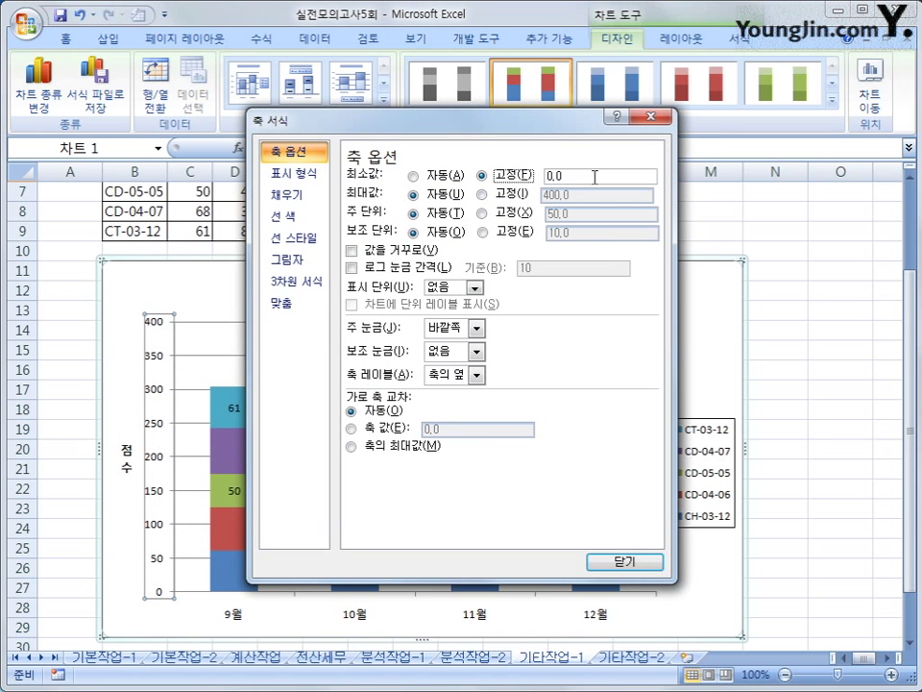
double_click(594, 177)
text(0)
click(485, 194)
double_click(587, 196)
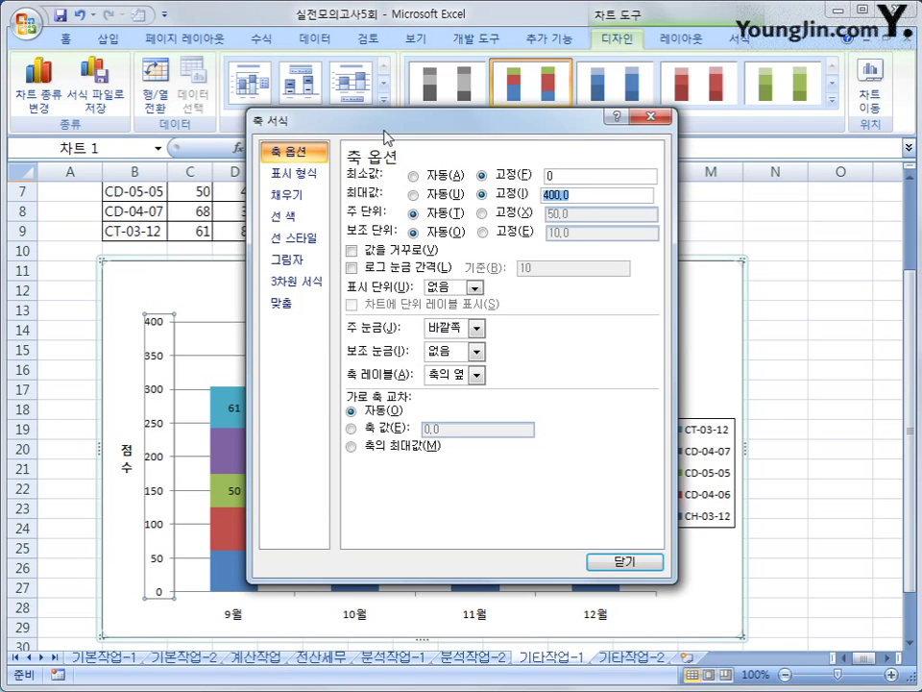
text(350)
click(509, 213)
double_click(591, 213)
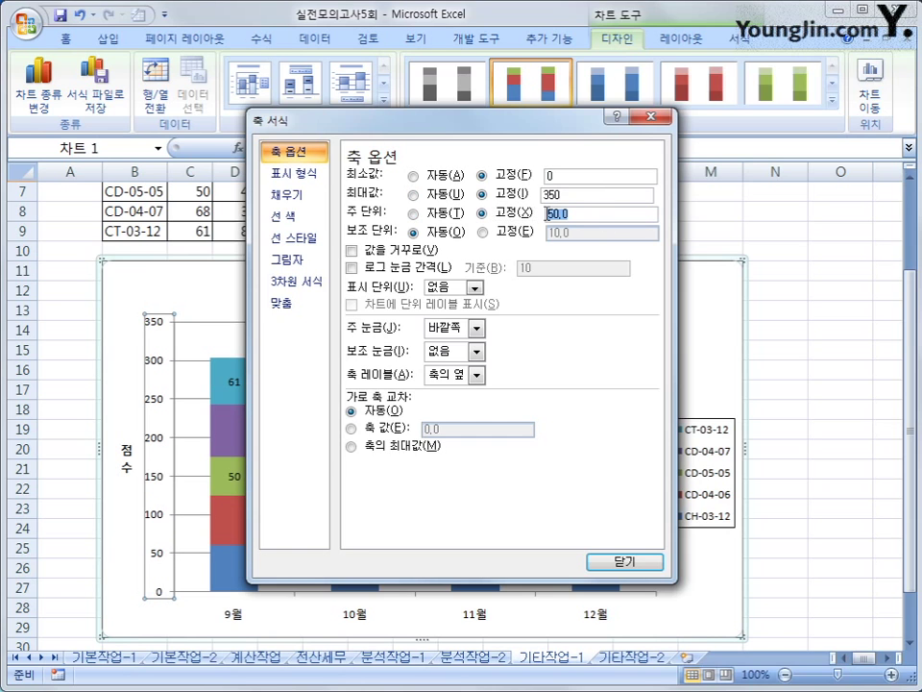
text(50)
click(626, 563)
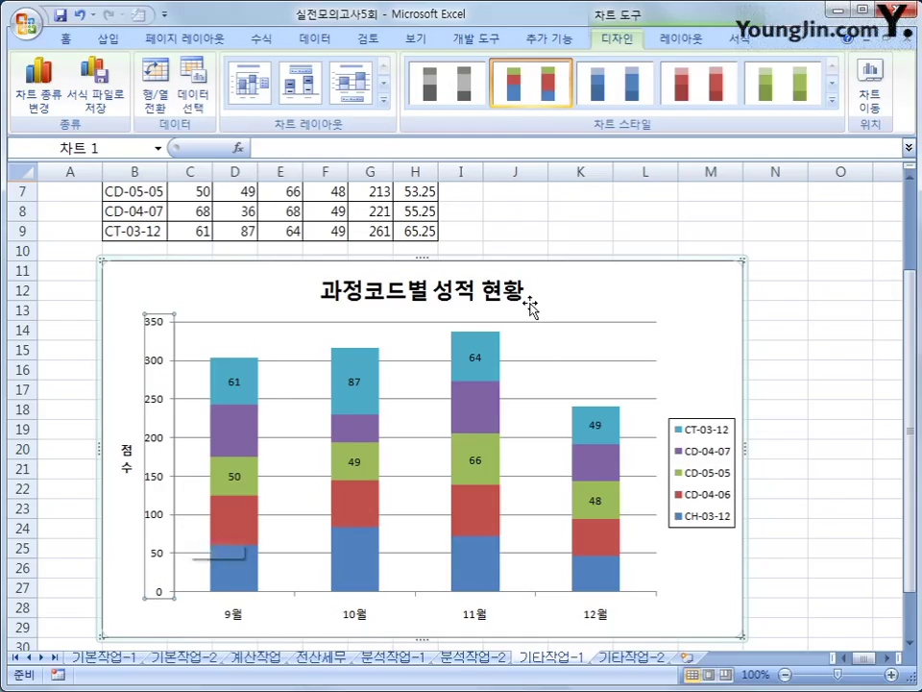
- Format the chart area with the outer shadow preset cast to the lower right at 45° and turn on rounded corners (둥근 모서리)
scroll(534, 288, down, 1)
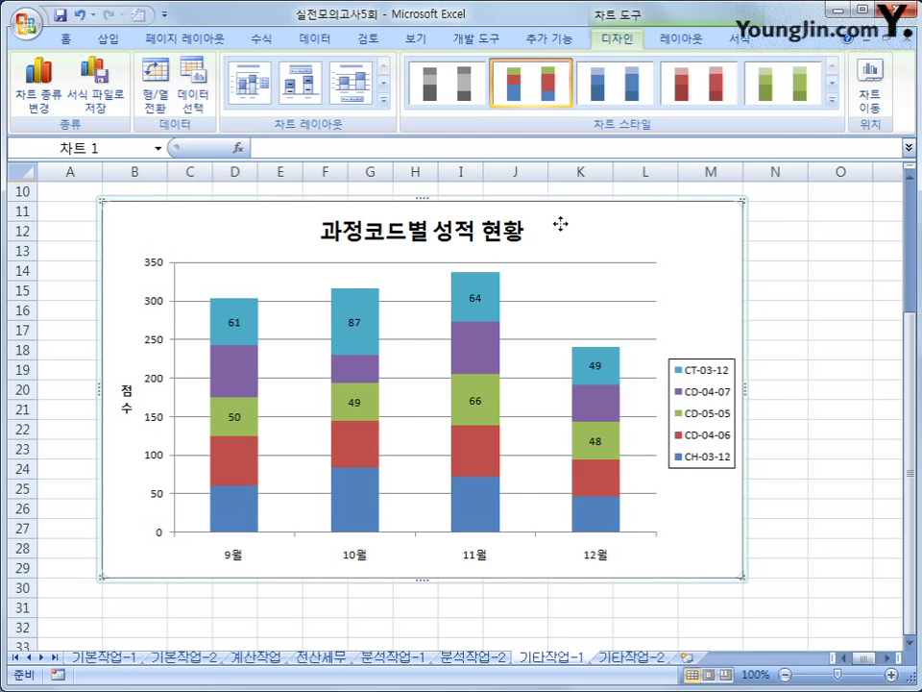
right_click(561, 227)
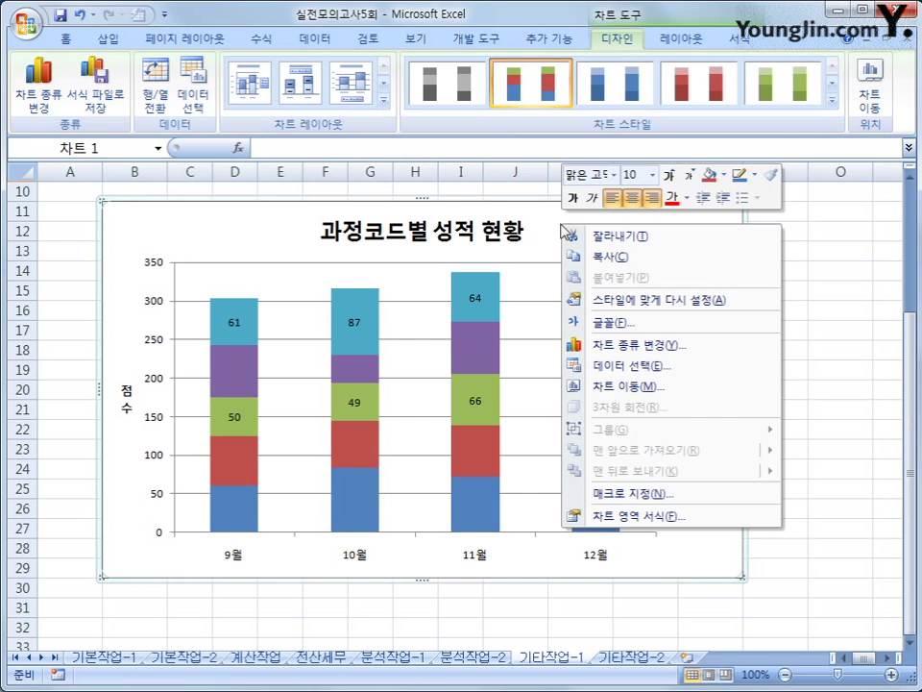
click(671, 519)
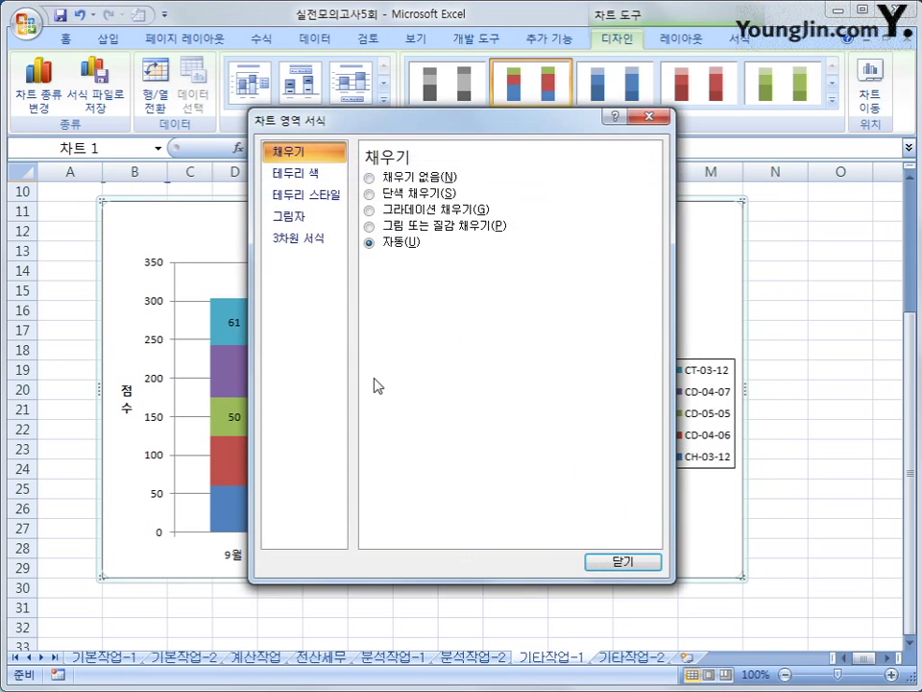
click(305, 220)
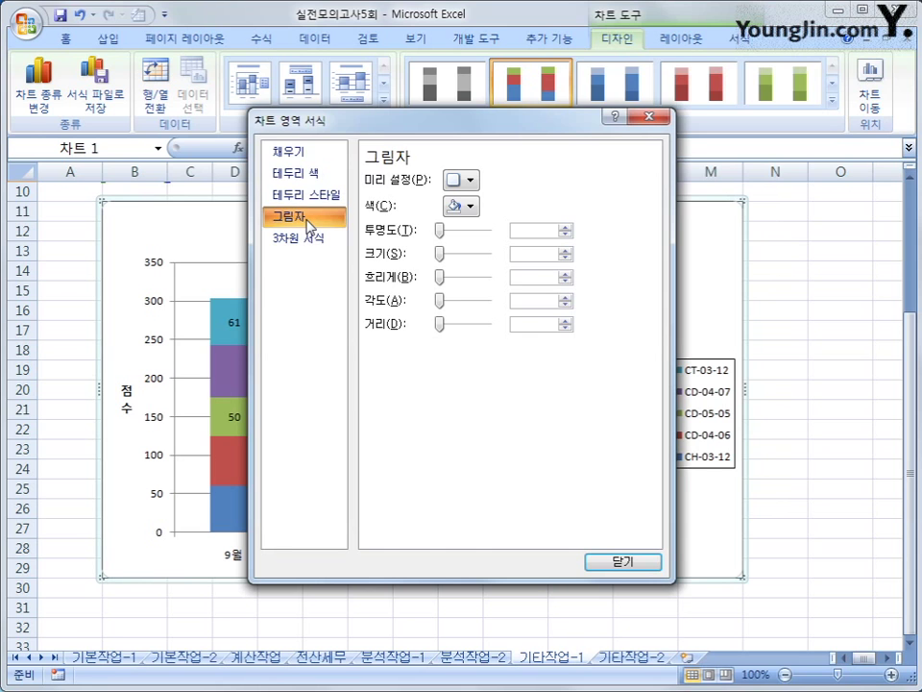
click(470, 179)
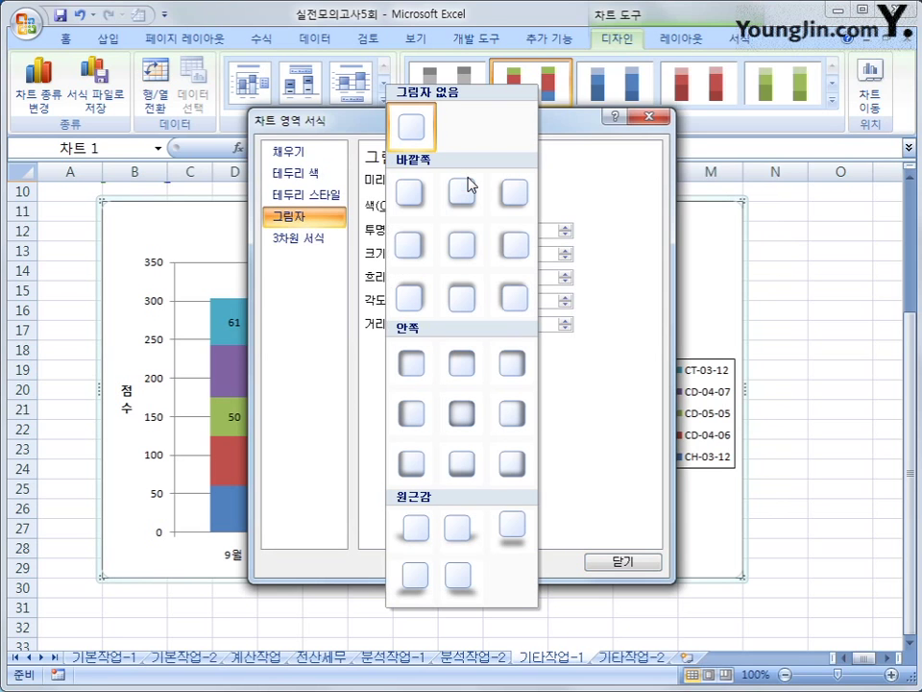
click(419, 190)
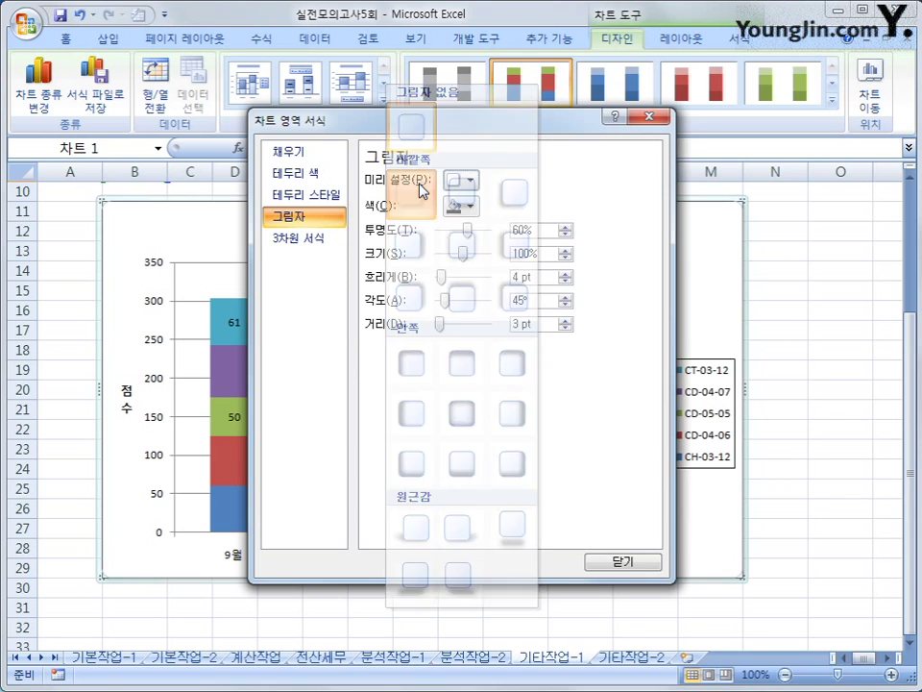
click(303, 195)
click(417, 367)
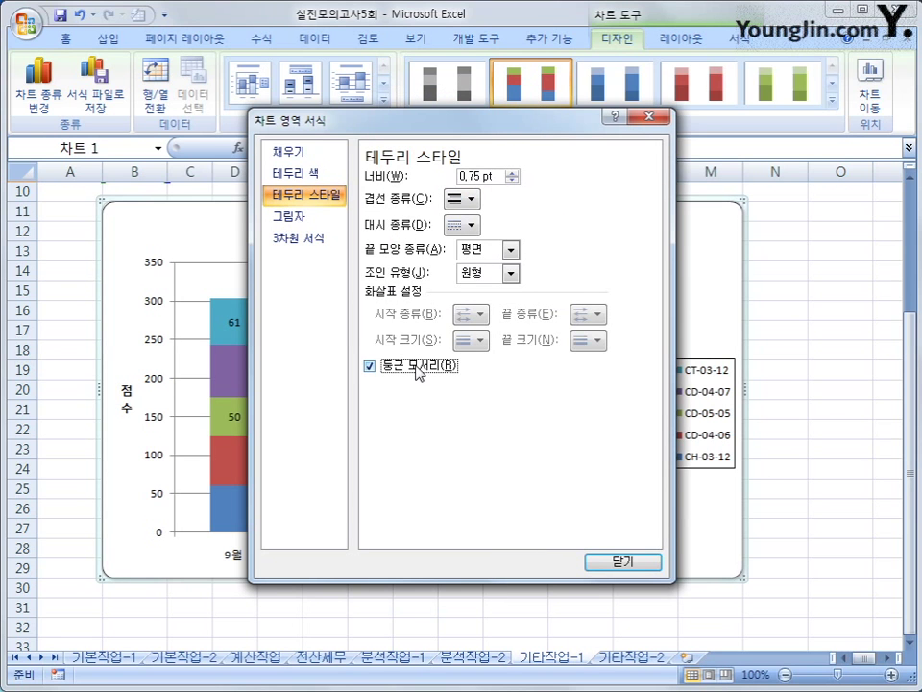
- Fill the chart's plot area with the light blue tissue-paper texture (질감) and deselect the chart
click(605, 566)
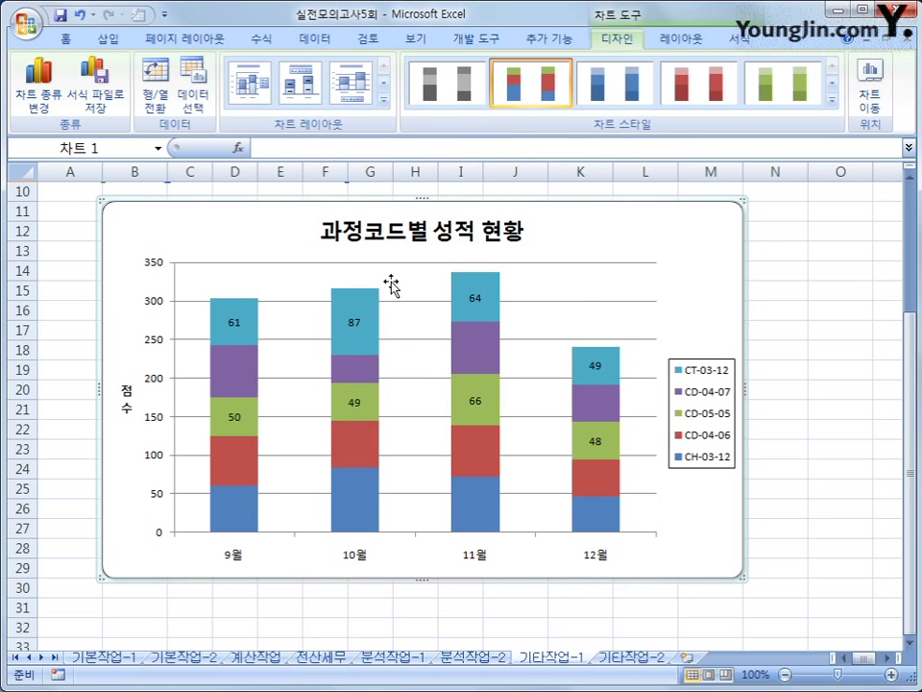
right_click(391, 284)
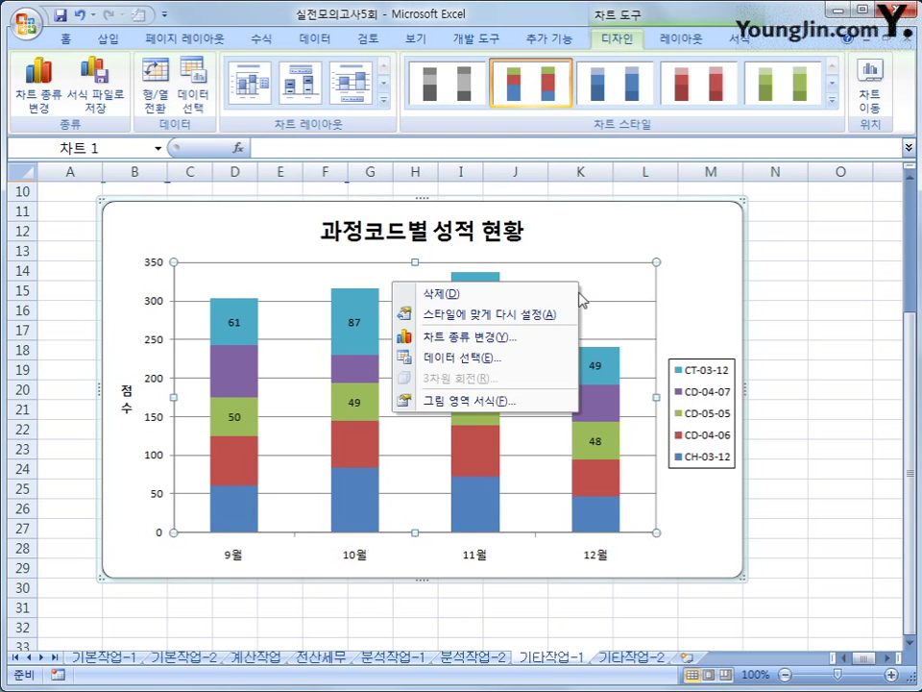
click(542, 404)
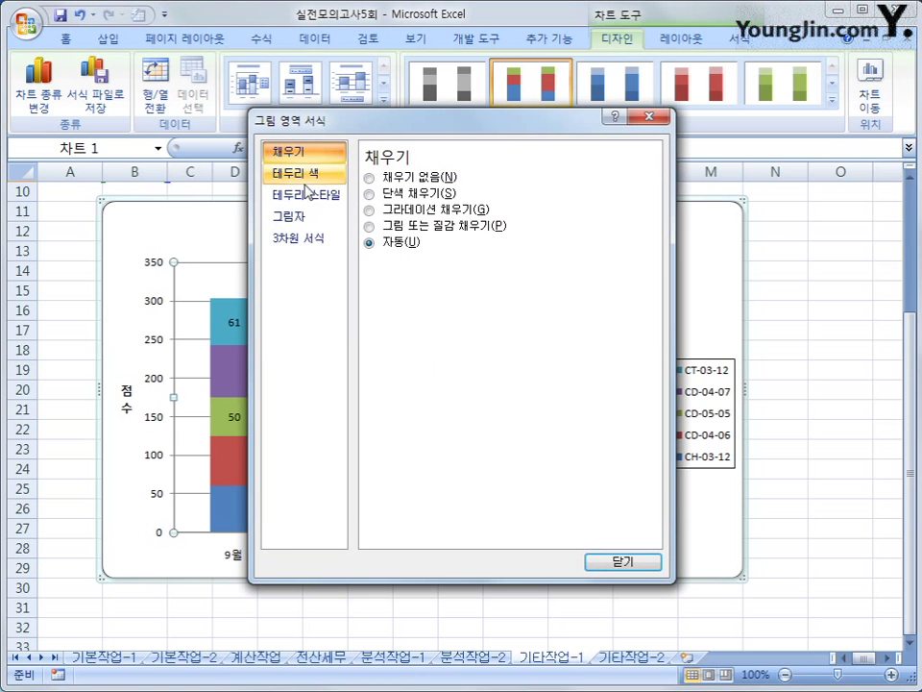
click(411, 226)
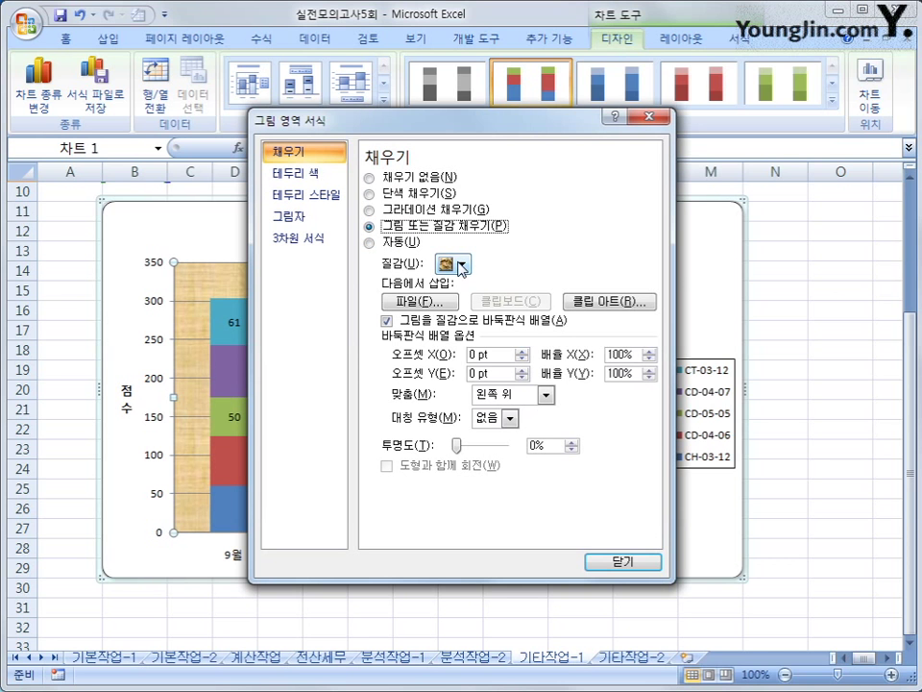
click(462, 264)
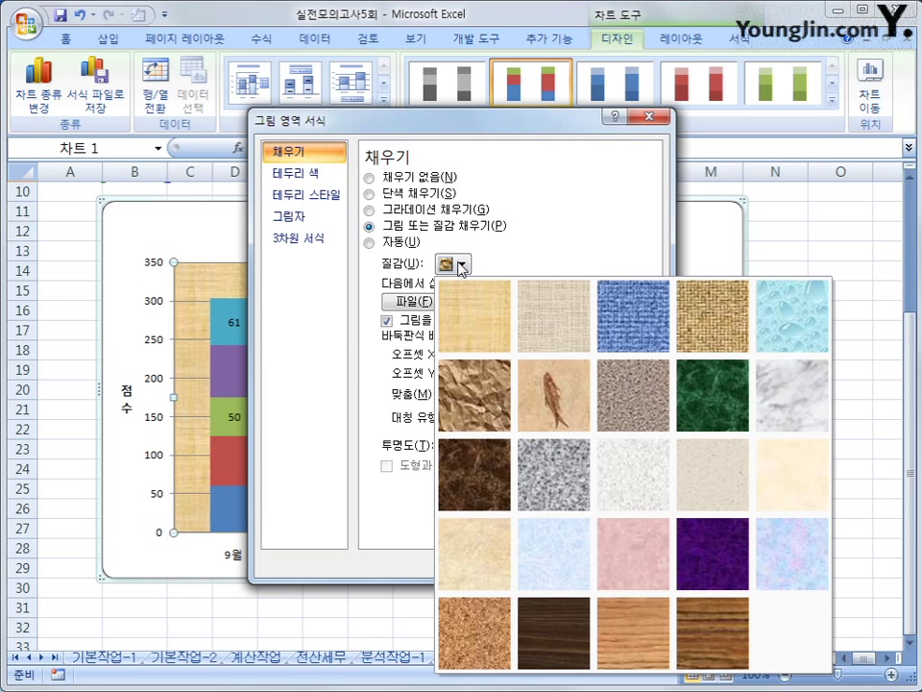
click(555, 542)
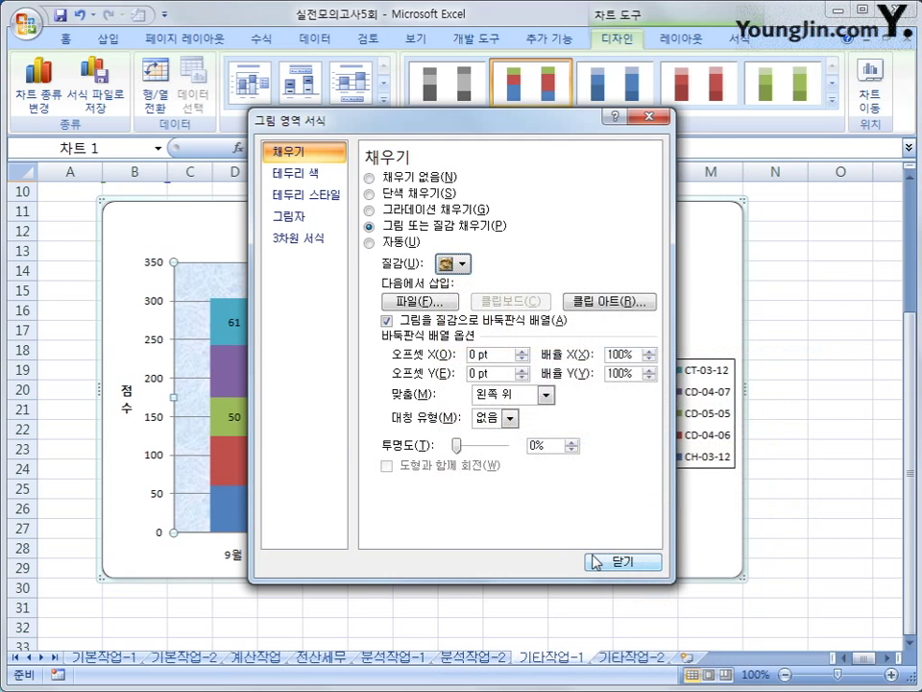
click(595, 560)
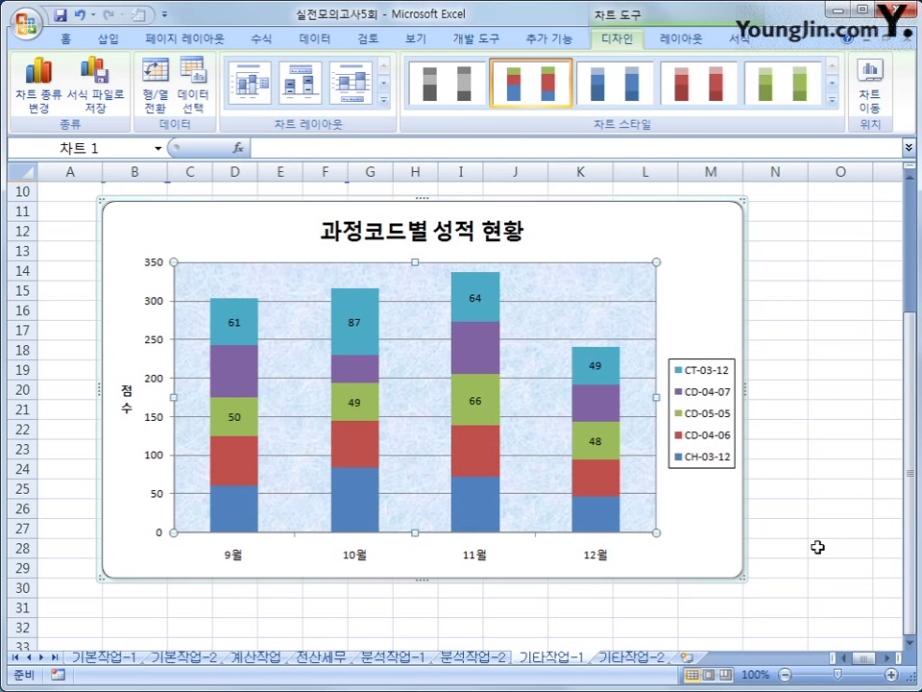
click(818, 546)
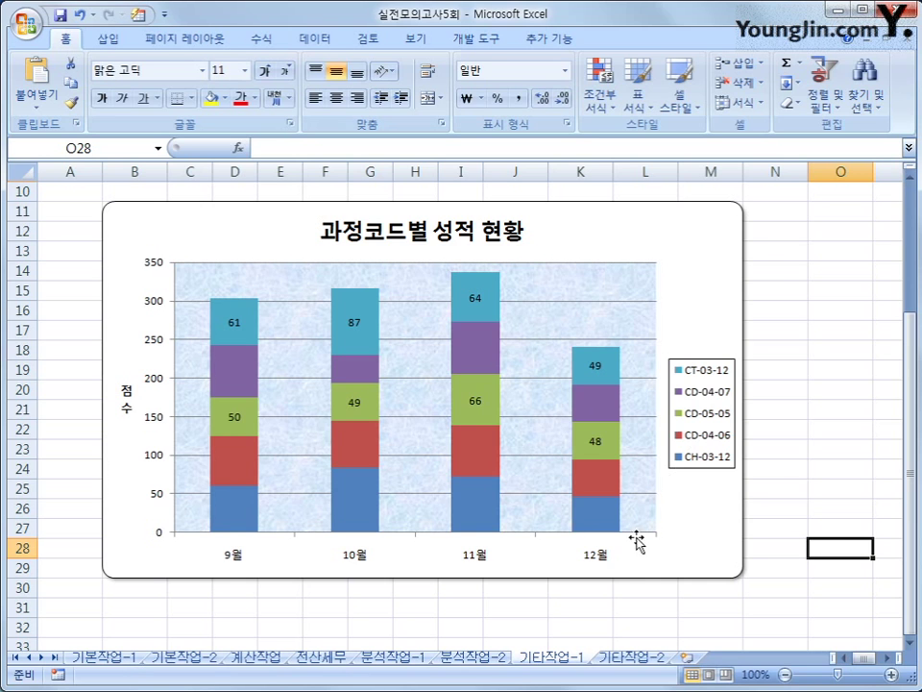
- On the 기타작업-2 sheet, turn on design mode and open the click event code of the 고속버스예약하기 button
click(631, 657)
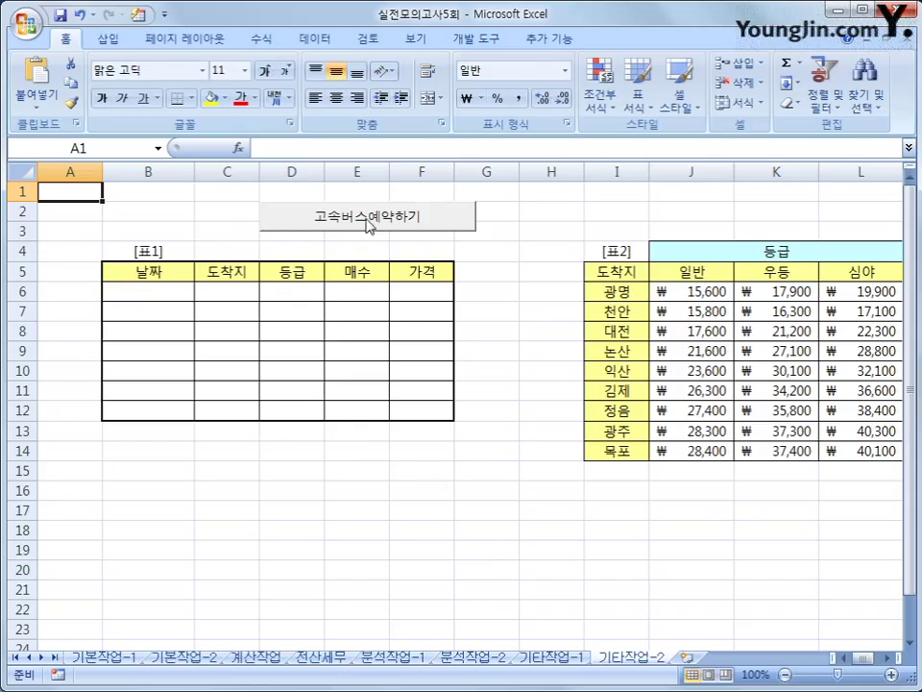
click(488, 38)
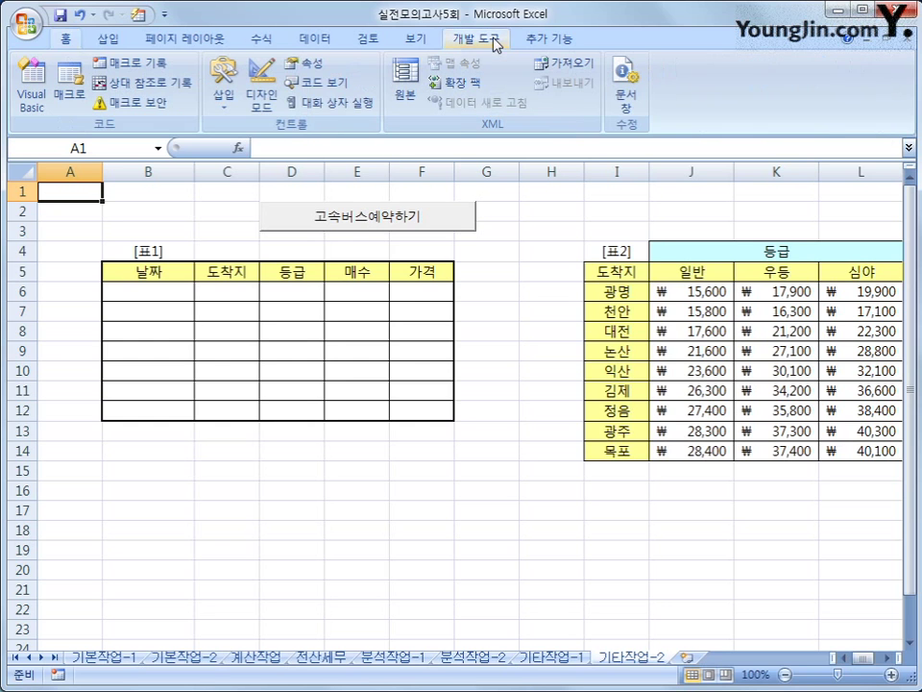
click(265, 98)
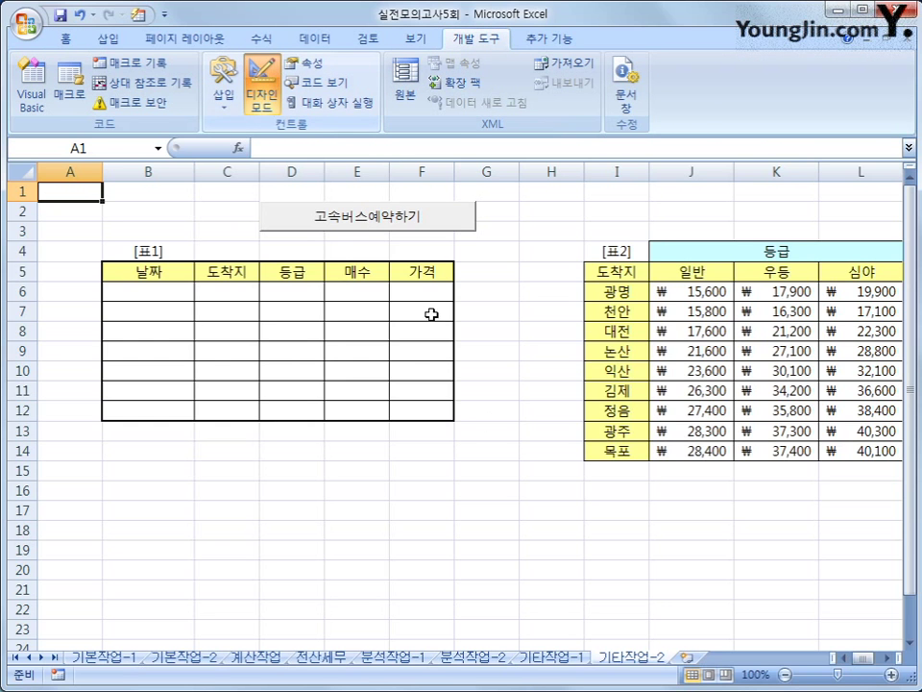
click(409, 228)
double_click(405, 216)
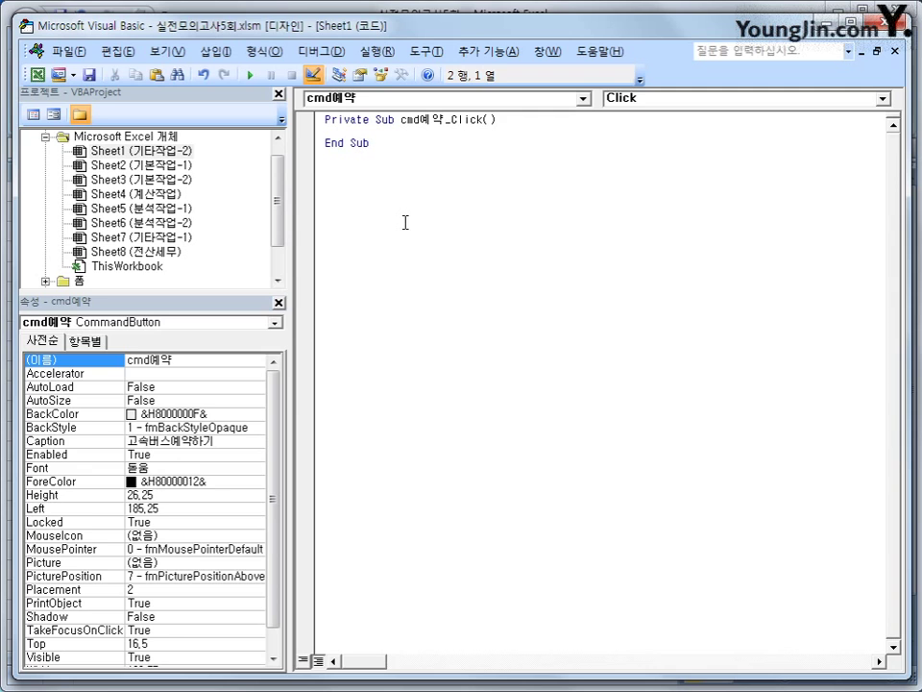
- Make the cmd예약_Click procedure display the booking form with the statement 고속버스예약.Show
key(Tab)
text(고속버스예약.)
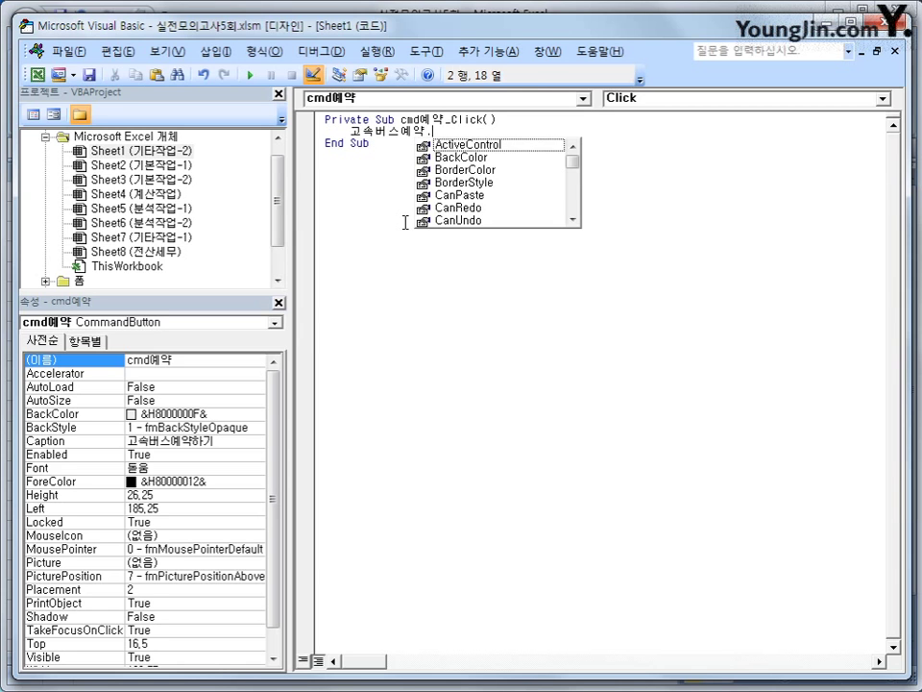
text(sh)
key(Tab)
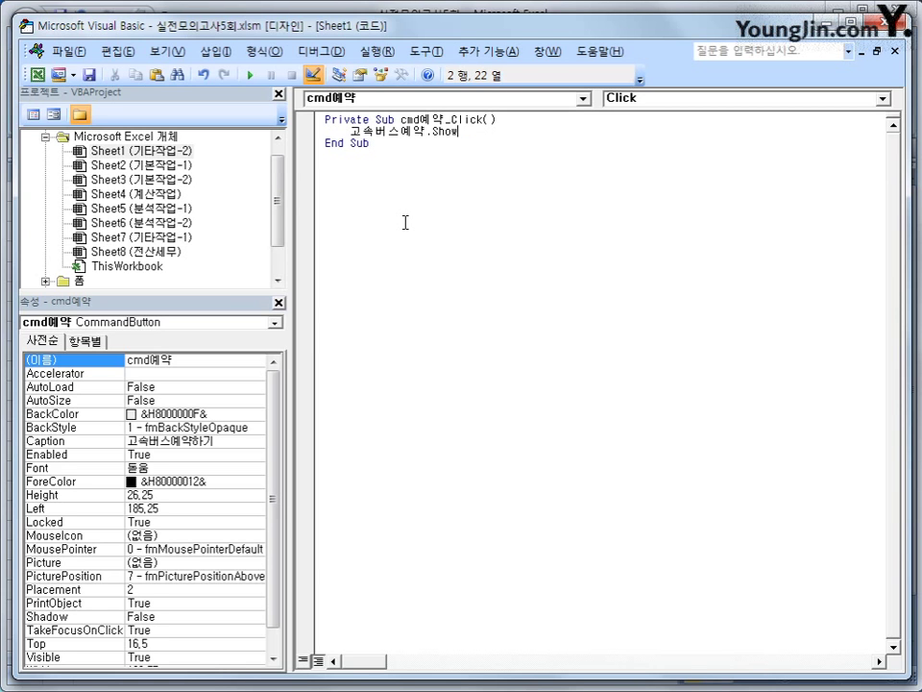
key(Down)
key(Down)
- Open the code of the 고속버스예약 form and create its UserForm Initialize event procedure
double_click(90, 283)
click(115, 284)
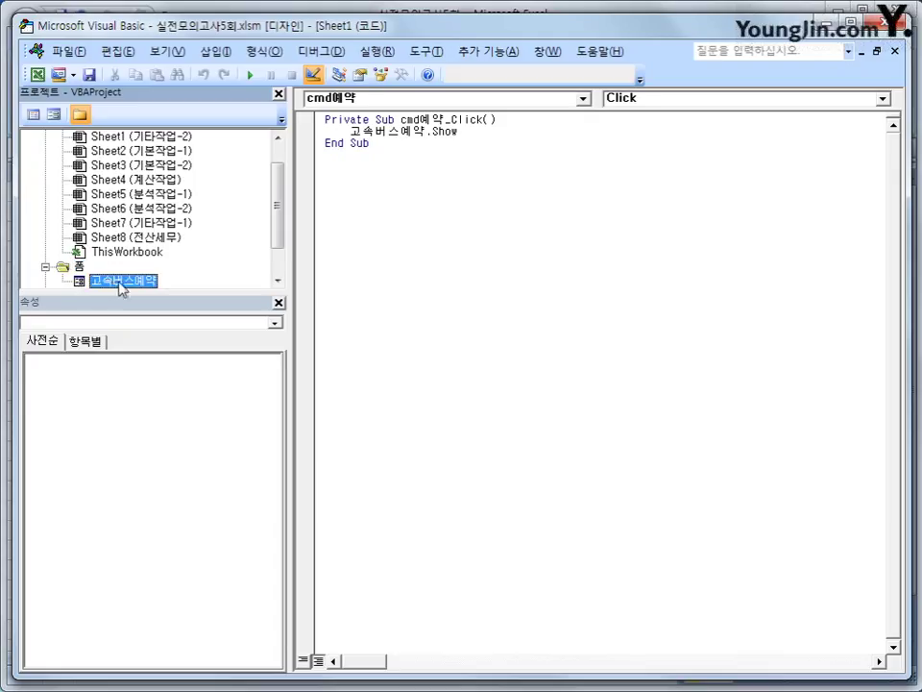
click(34, 115)
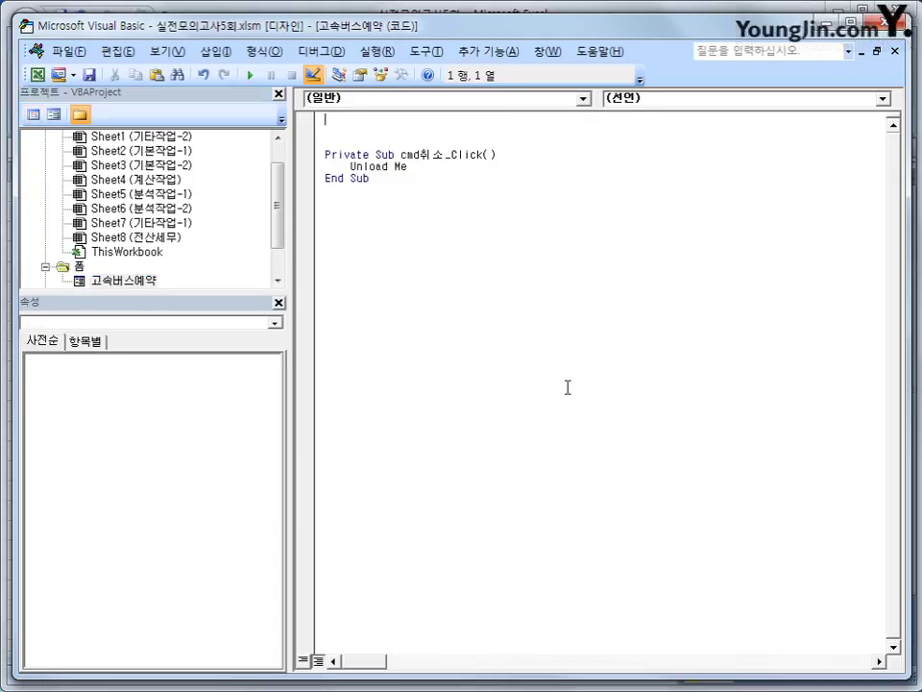
click(501, 100)
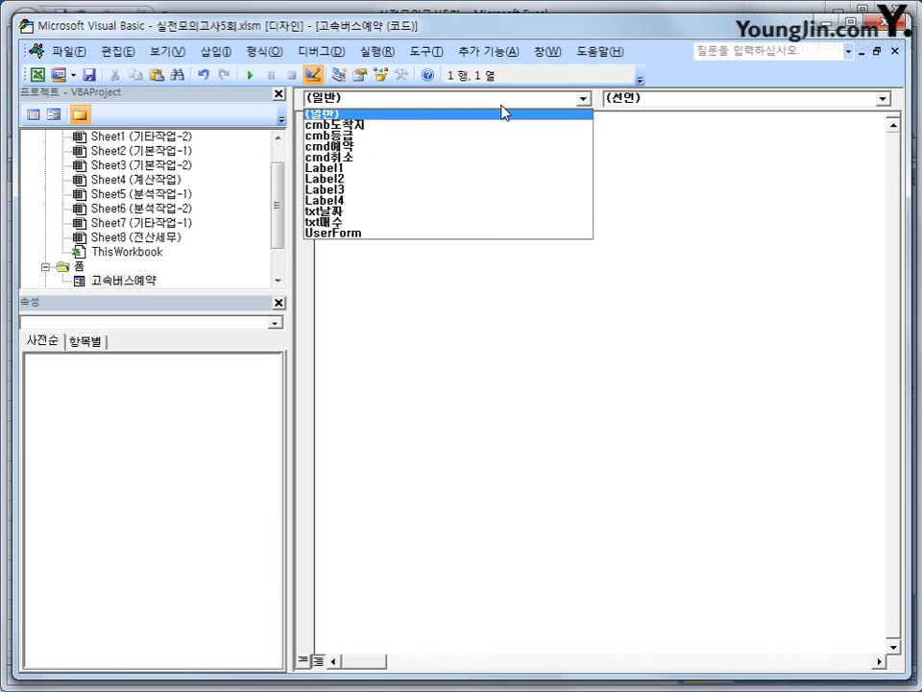
click(477, 233)
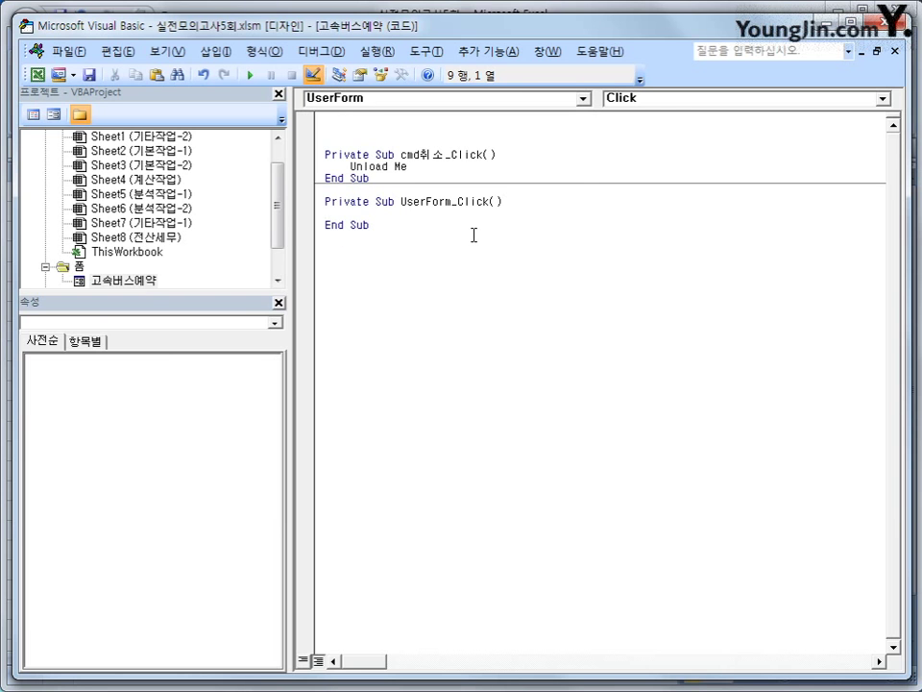
click(636, 100)
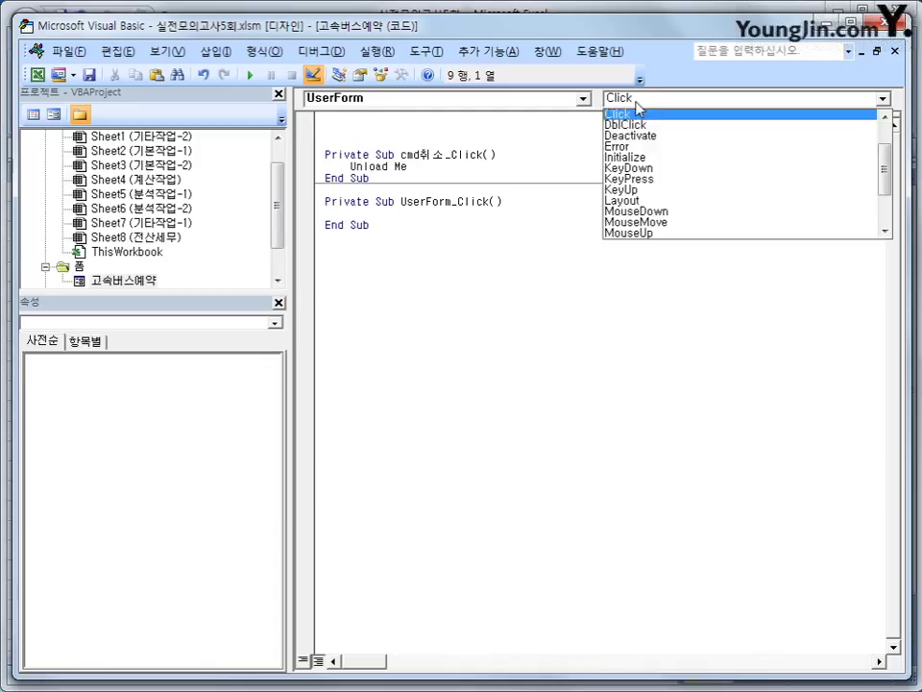
click(647, 159)
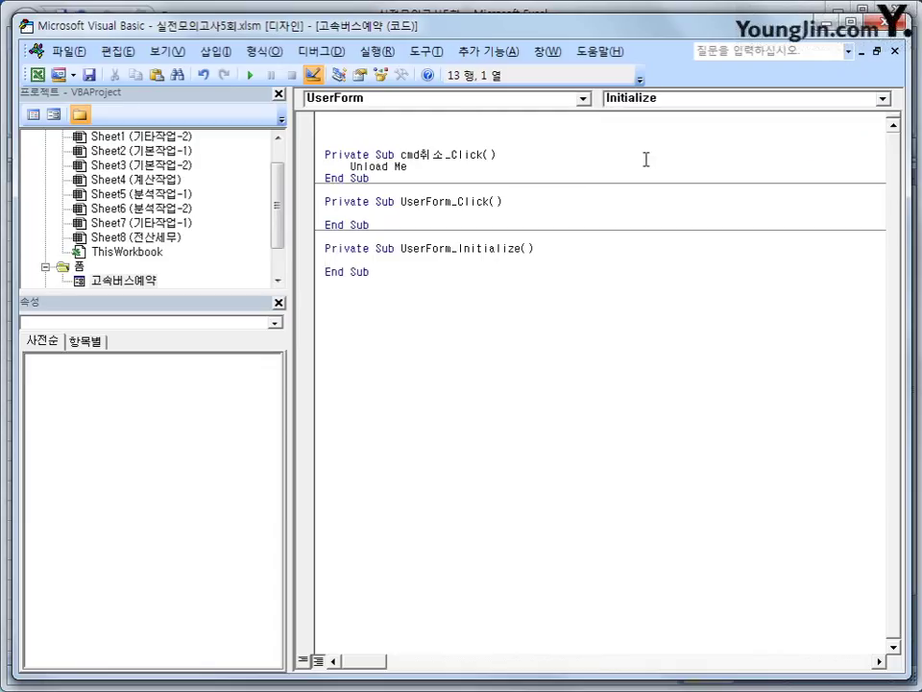
- In UserForm_Initialize, assign the current date to the date text box with txt날짜 = Date
key(Tab)
text(txt날짜)
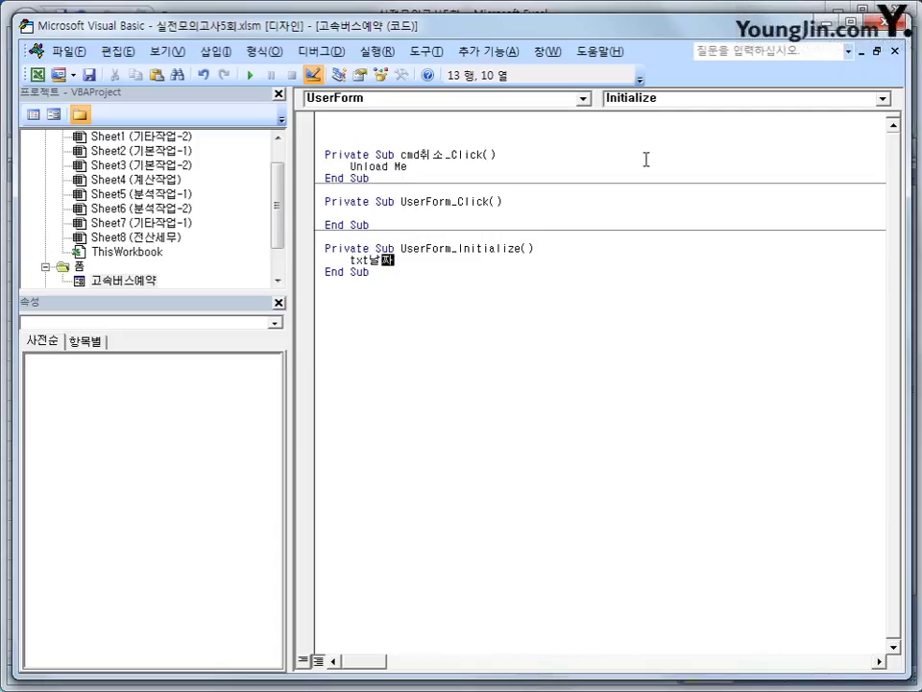
text( =date)
key(Down)
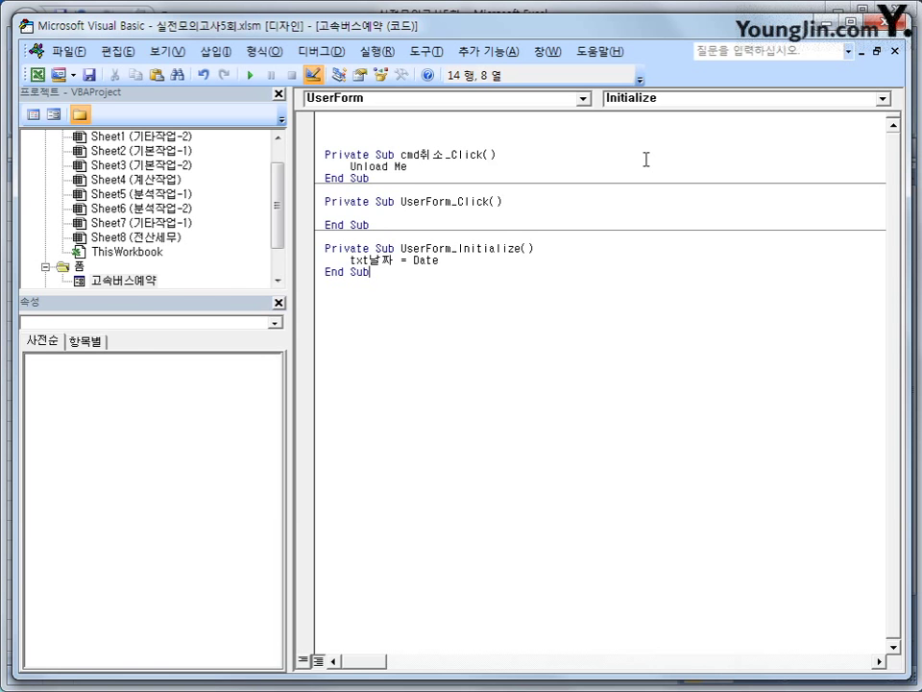
- Check the names of the 도착지 and 등급 combo boxes in the 고속버스예약 form design, and return to the form's code
click(135, 282)
double_click(134, 281)
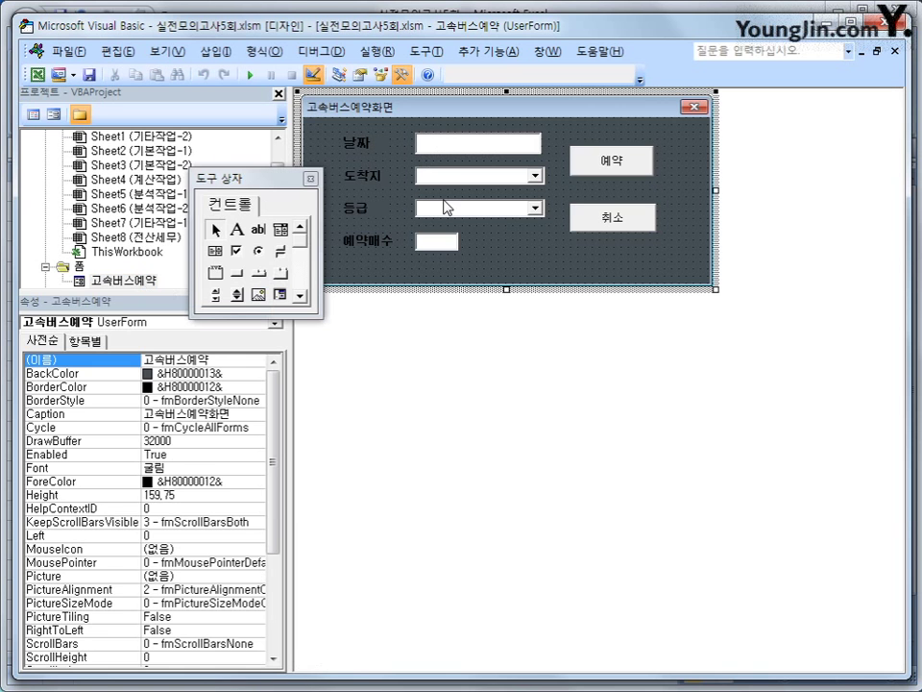
click(490, 179)
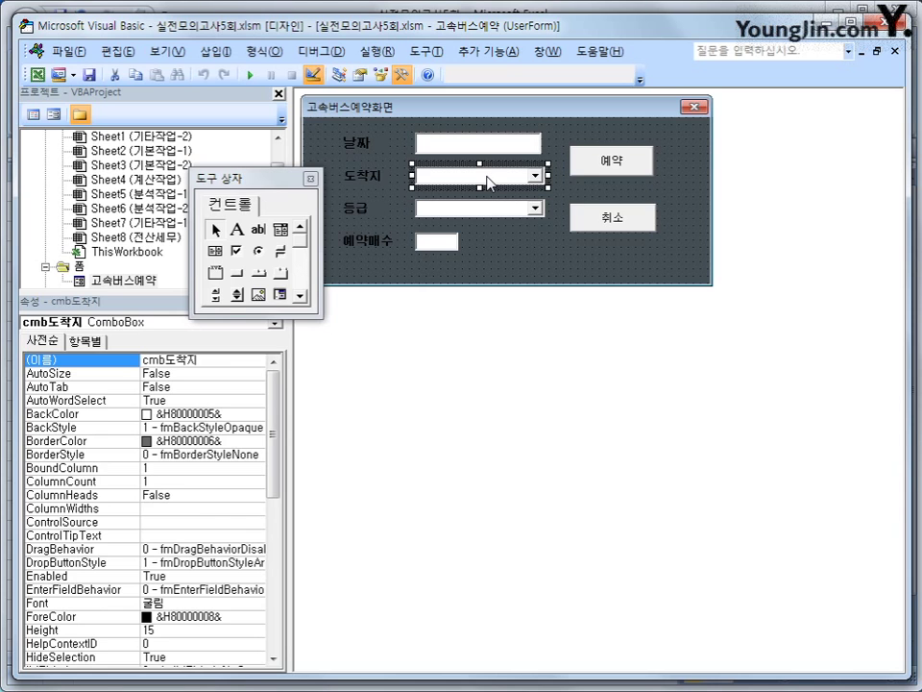
click(491, 208)
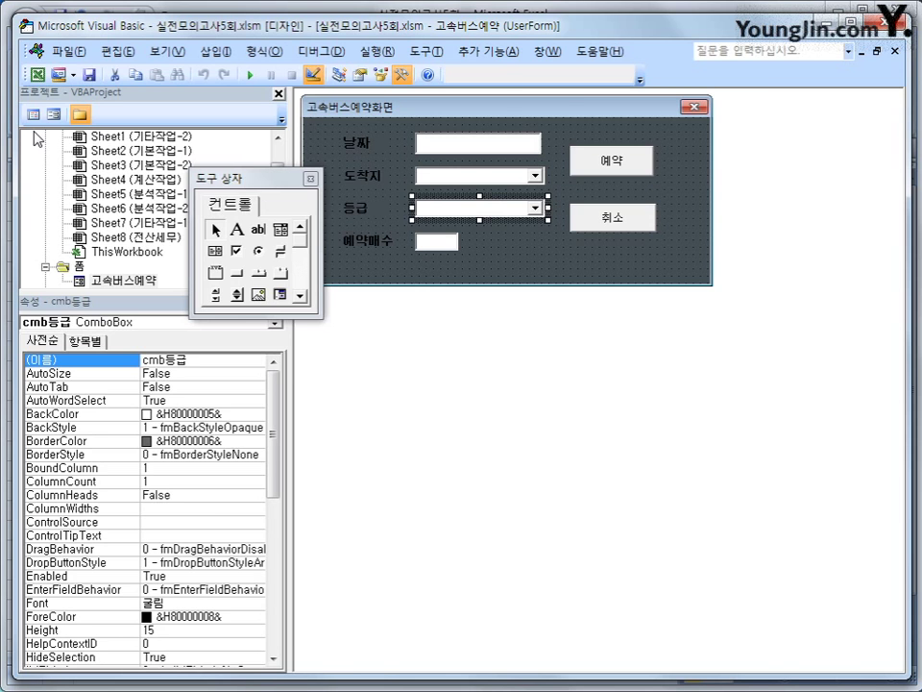
double_click(491, 209)
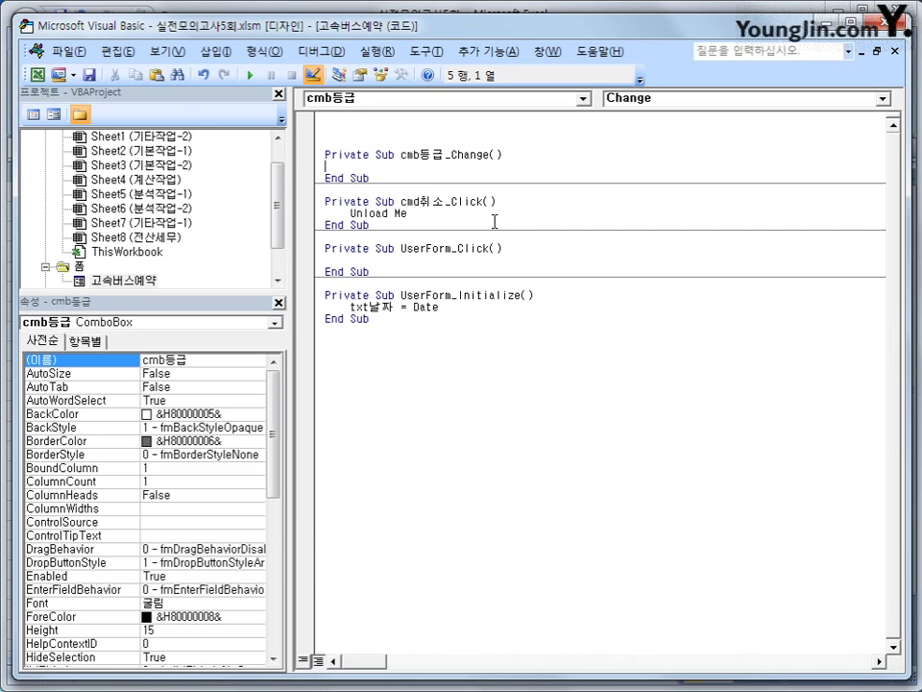
- Below the date line in UserForm_Initialize, add cmb도착지.RowSource = "I6:I14" as the destination list source
click(467, 307)
key(Return)
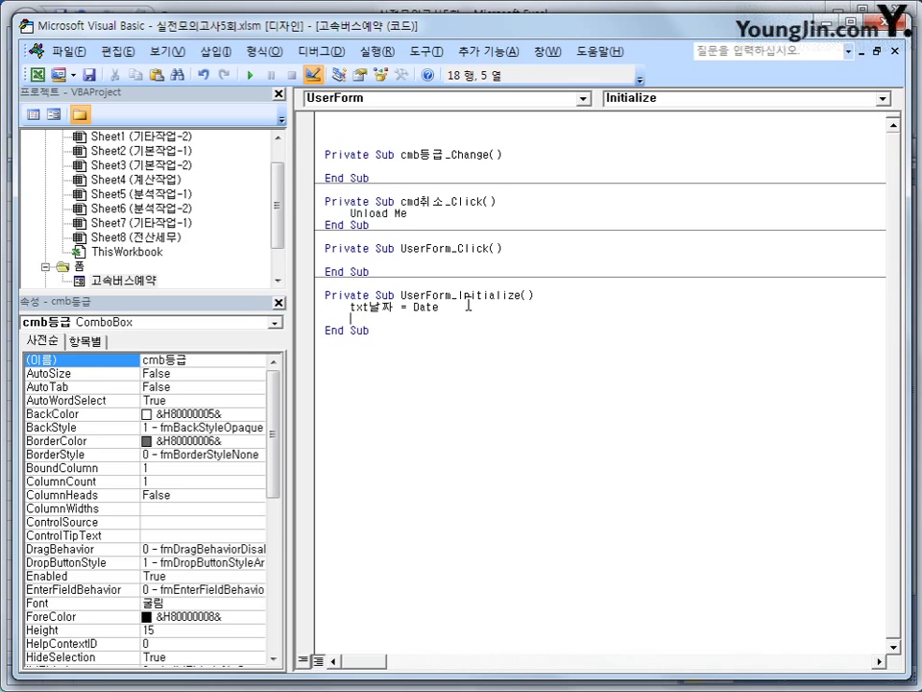
text(cmb도차)
text(ㄱ지)
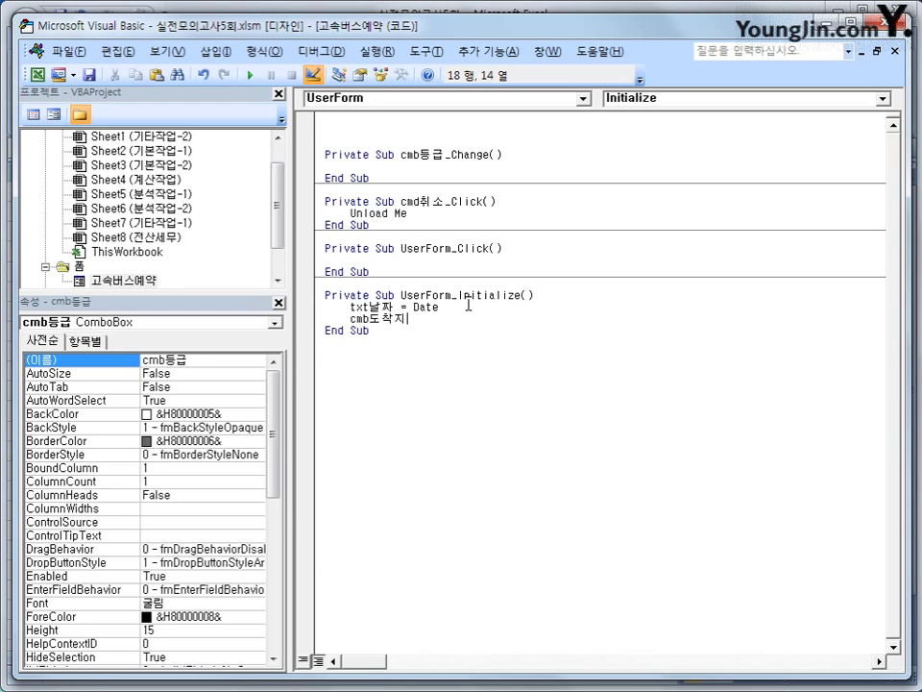
text(.)
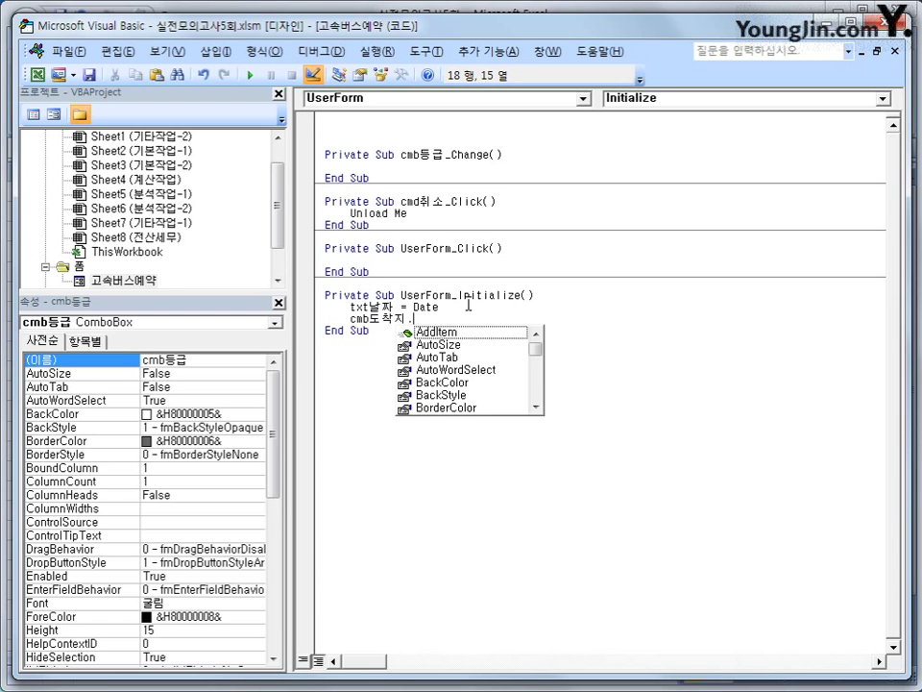
text(rowSource =")
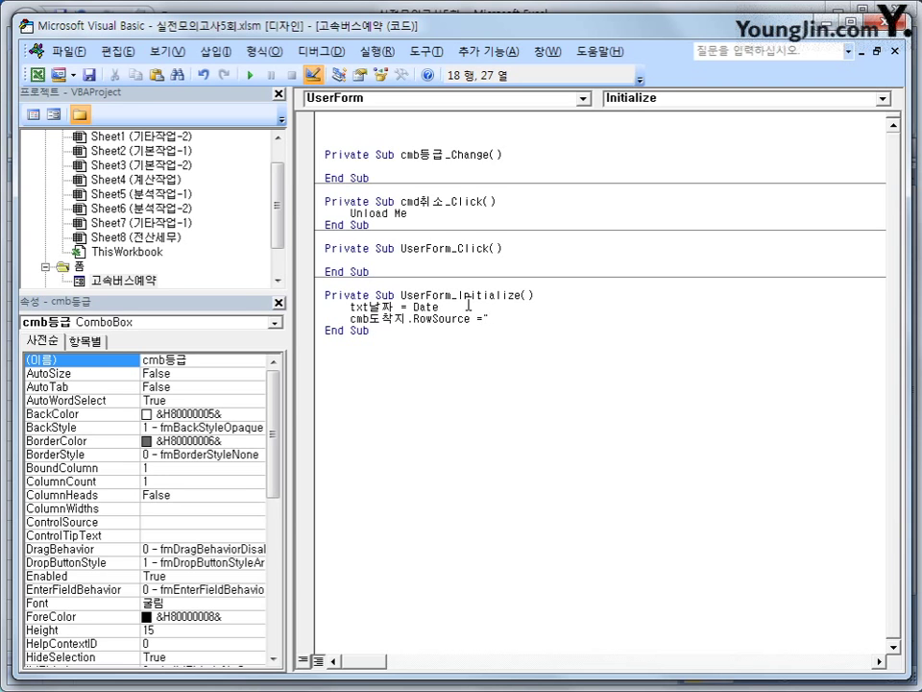
text(I6:I13)
key(BackSpace)
text(4")
key(Return)
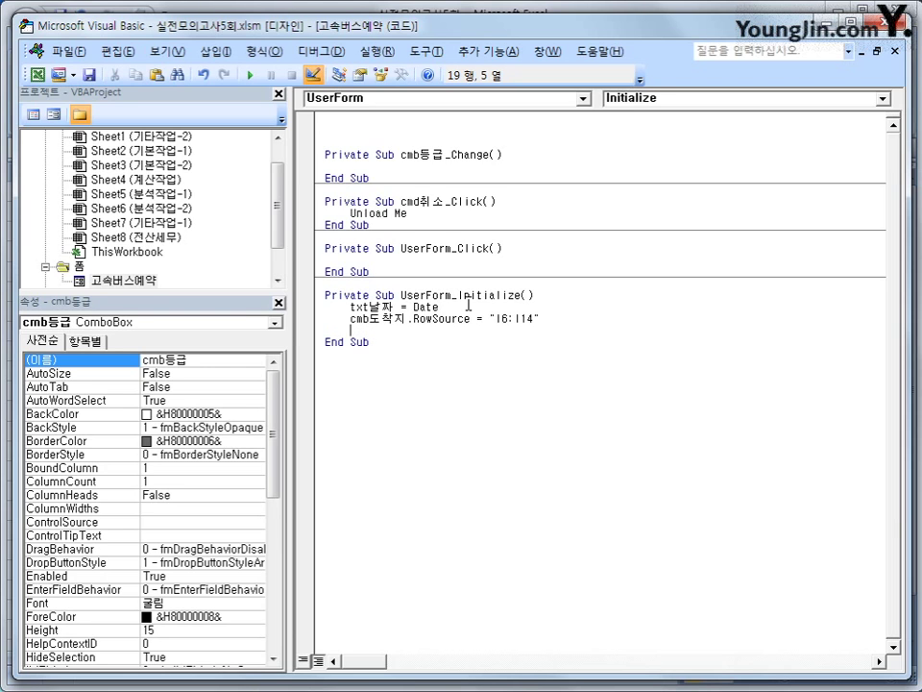
- Add the statement cmb등급.AddItem "일반" to UserForm_Initialize as the first item of the grade list
text(cmb등급)
key(Hangul)
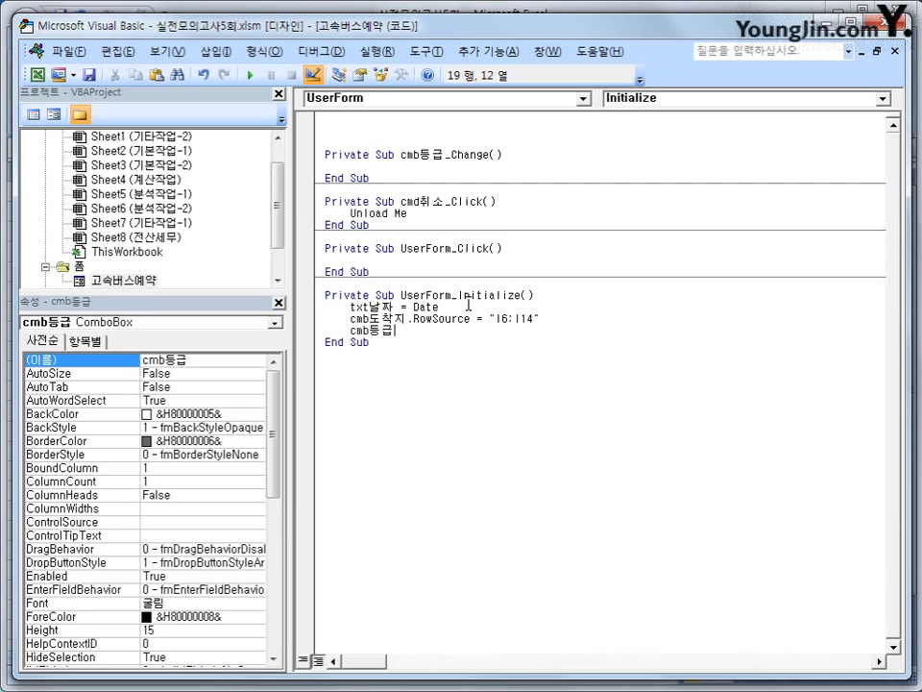
text(.)
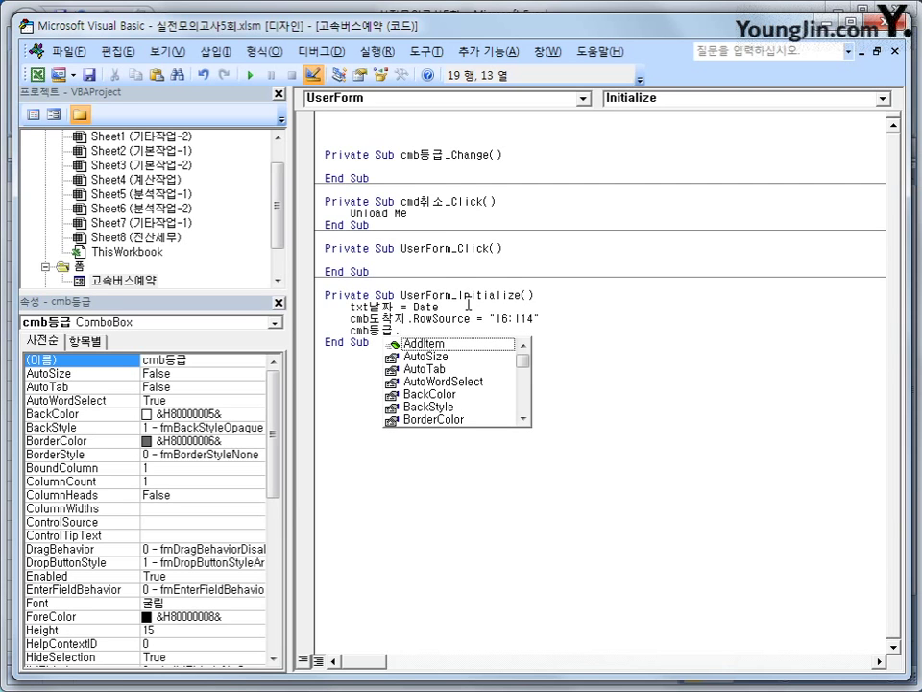
key(Tab)
text(")
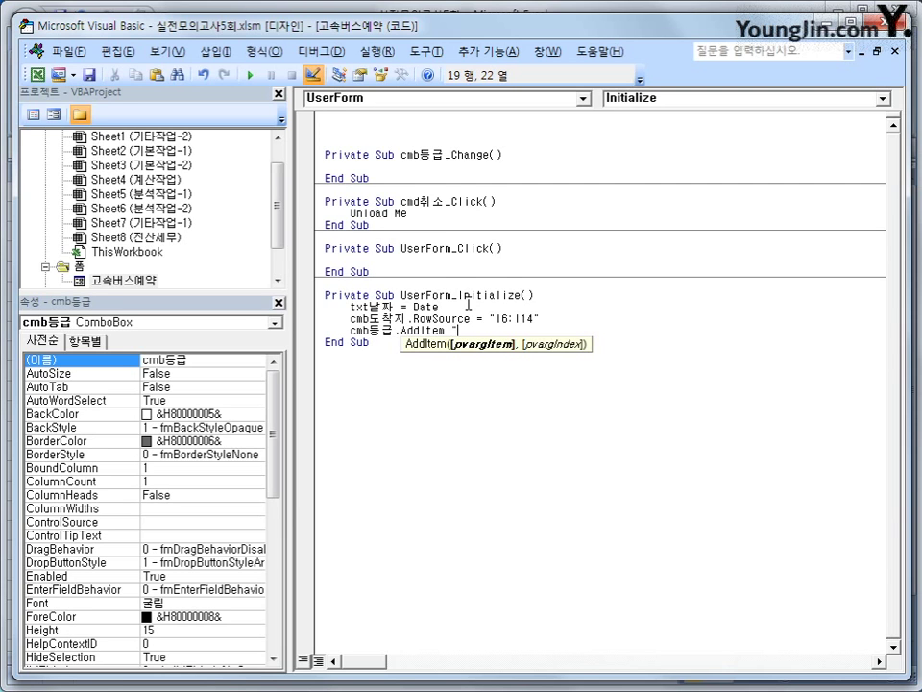
text(일반")
key(Return)
- Copy the cmb등급.AddItem "일반" statement and paste it twice directly below the original in UserForm_Initialize
key(Up)
key(shift+End)
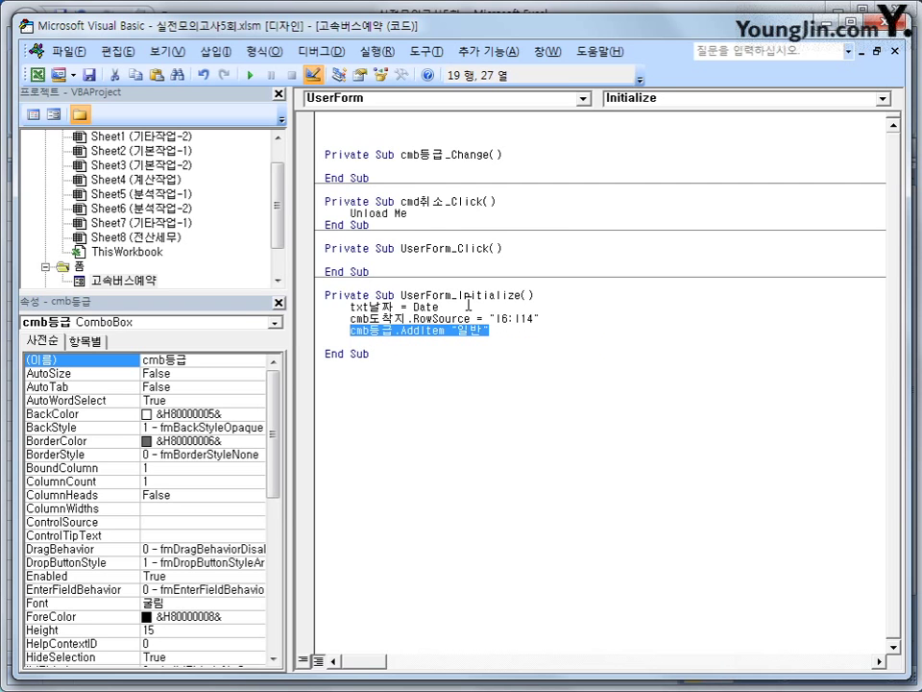
key(ctrl+c)
key(Down)
key(ctrl+v)
key(Return)
key(ctrl+v)
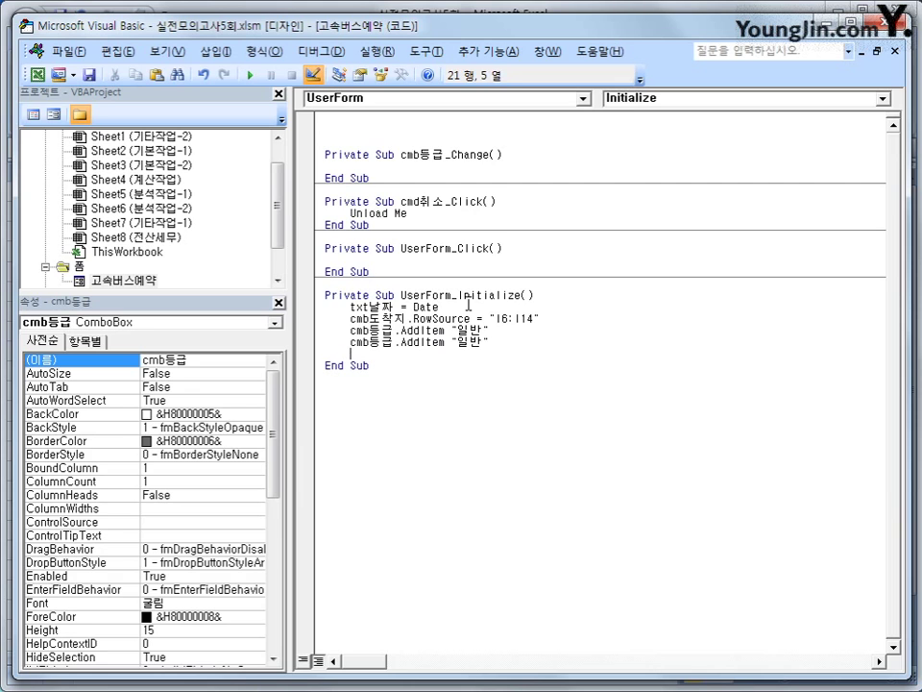
- Change the item text in the second and third cmb등급.AddItem statements to "우등" and "심야"
key(Up)
key(Left)
key(Left)
key(Left)
key(Left)
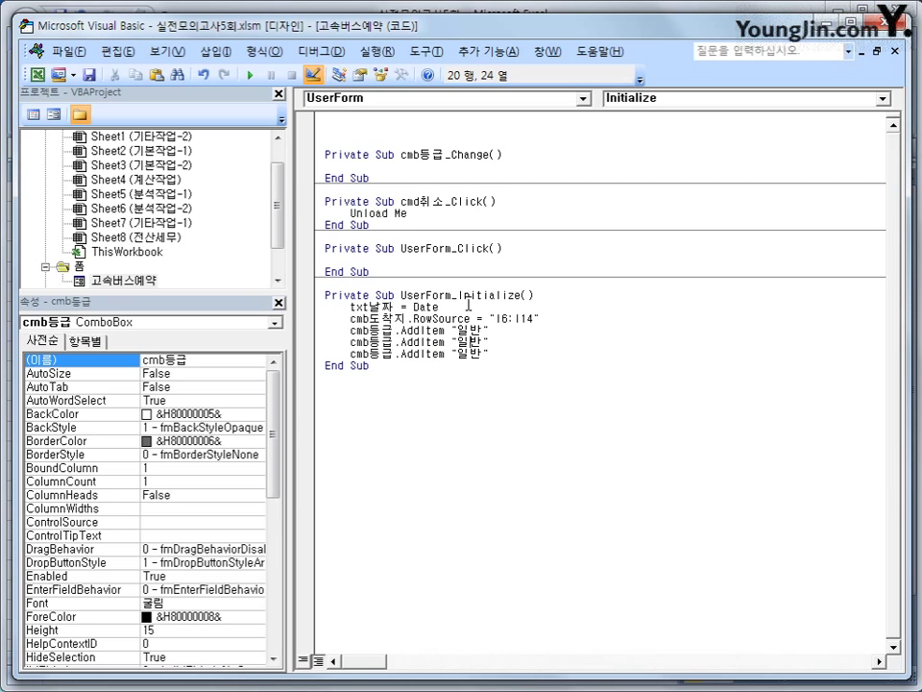
key(Right)
key(shift+Right)
key(shift+Right)
text(우등)
key(Down)
key(shift+Left)
key(shift+Left)
text(심야)
click(468, 304)
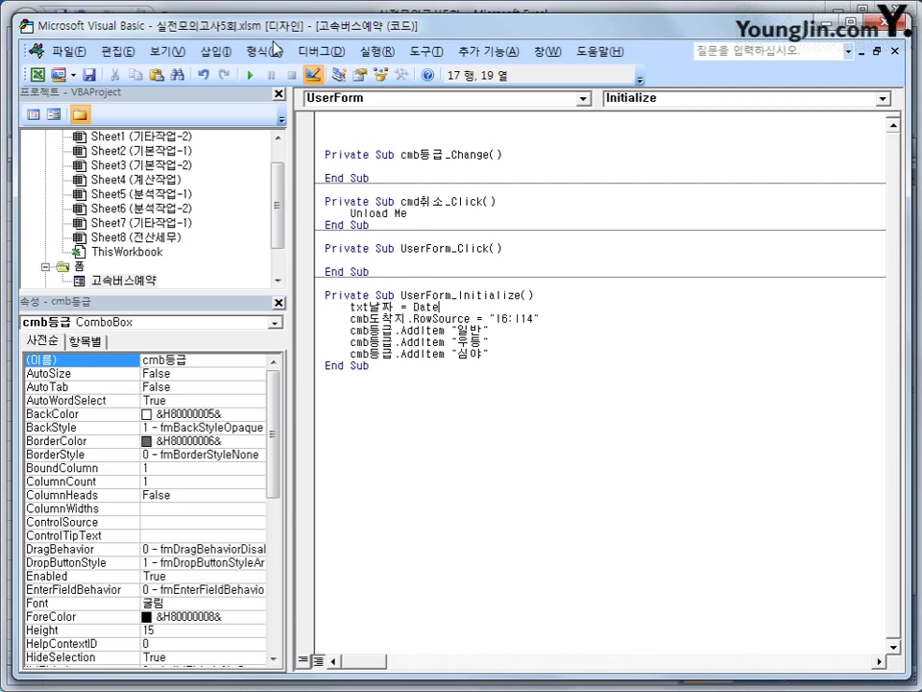
- Switch to the Excel worksheet, turn off design mode, and open the booking form with the 고속버스예약하기 command
click(880, 28)
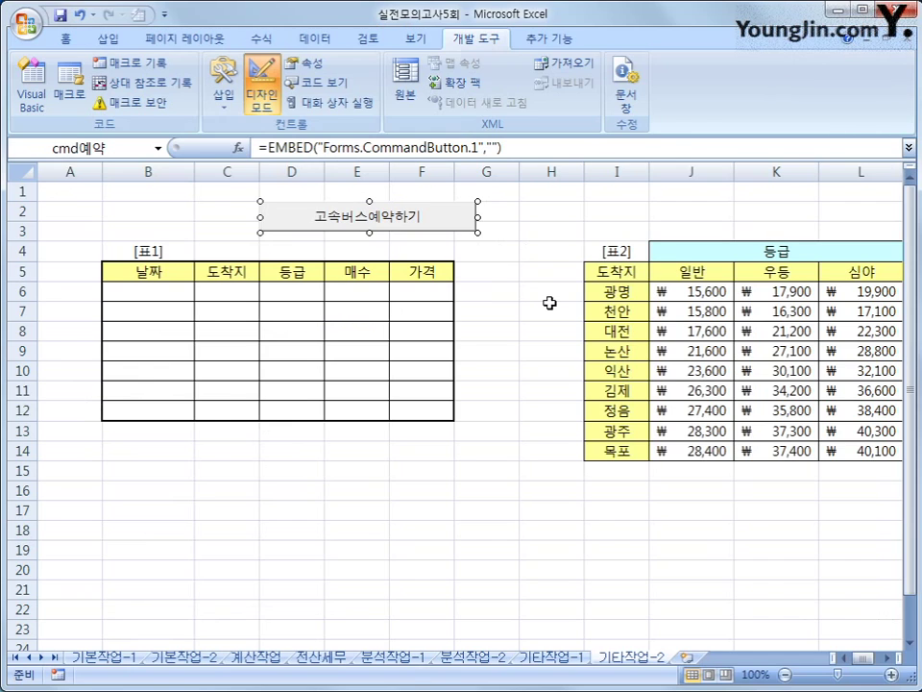
click(265, 106)
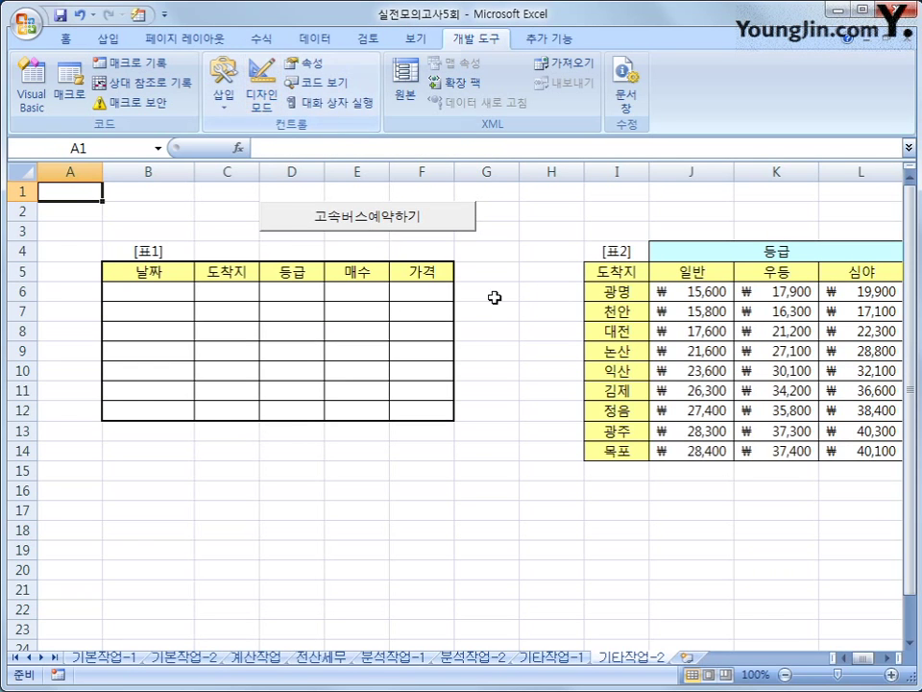
click(374, 225)
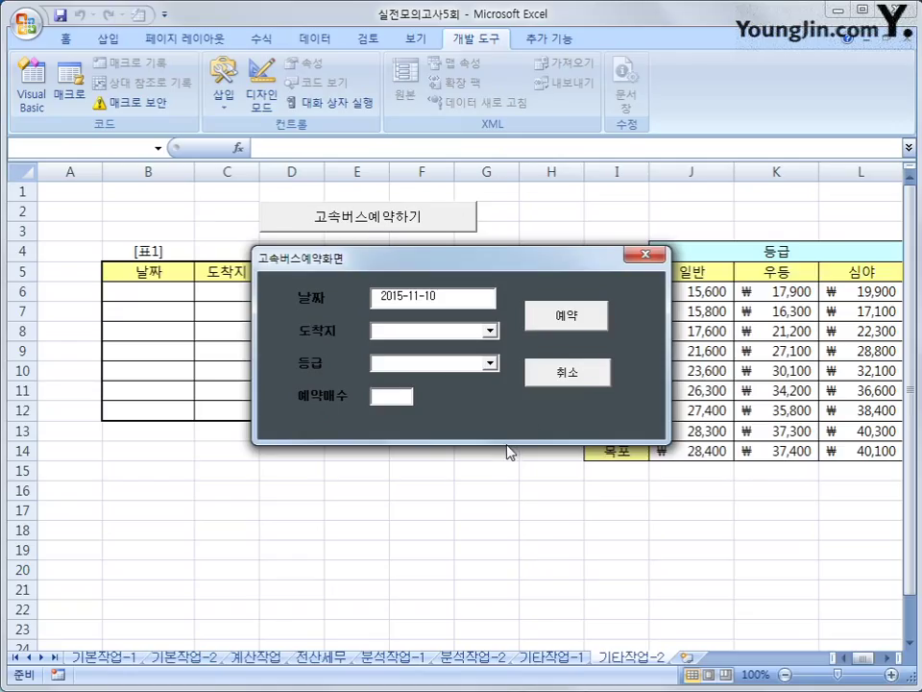
- Check the entries offered by the 도착지 and 등급 lists in the running booking form
click(489, 329)
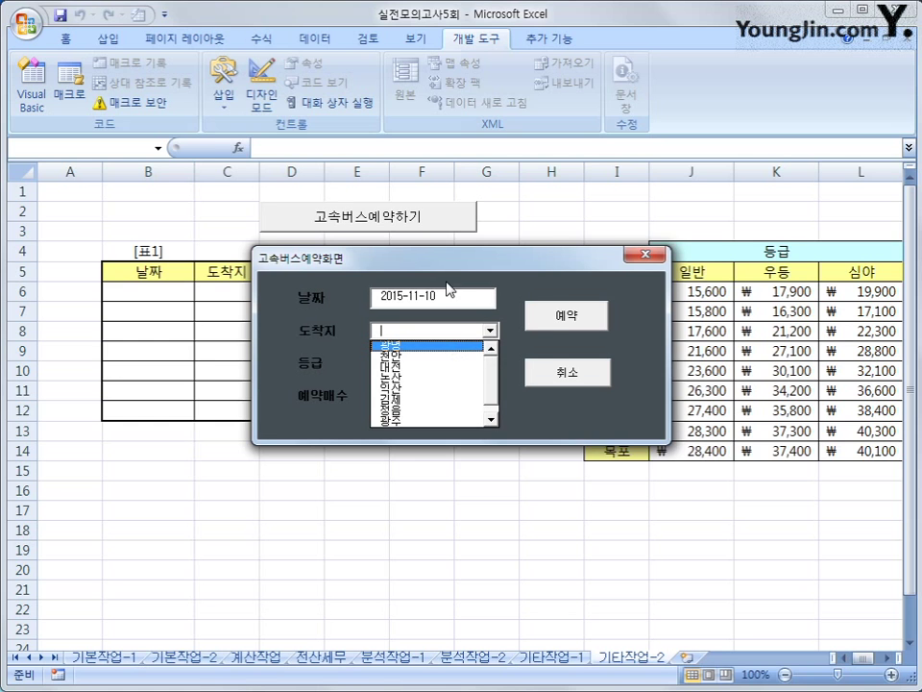
drag(454, 268, 366, 271)
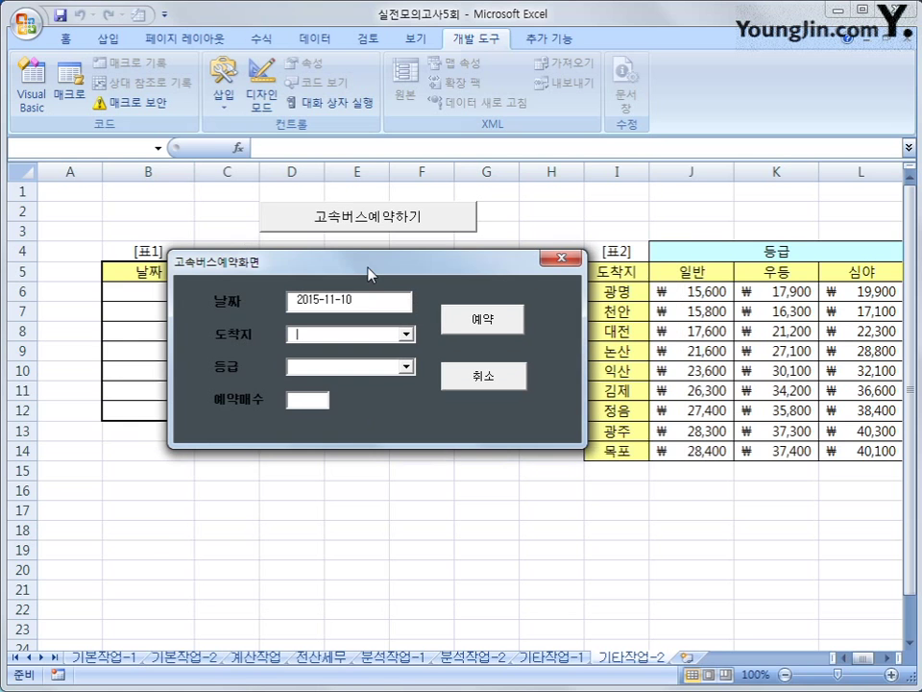
click(402, 333)
click(403, 333)
click(402, 369)
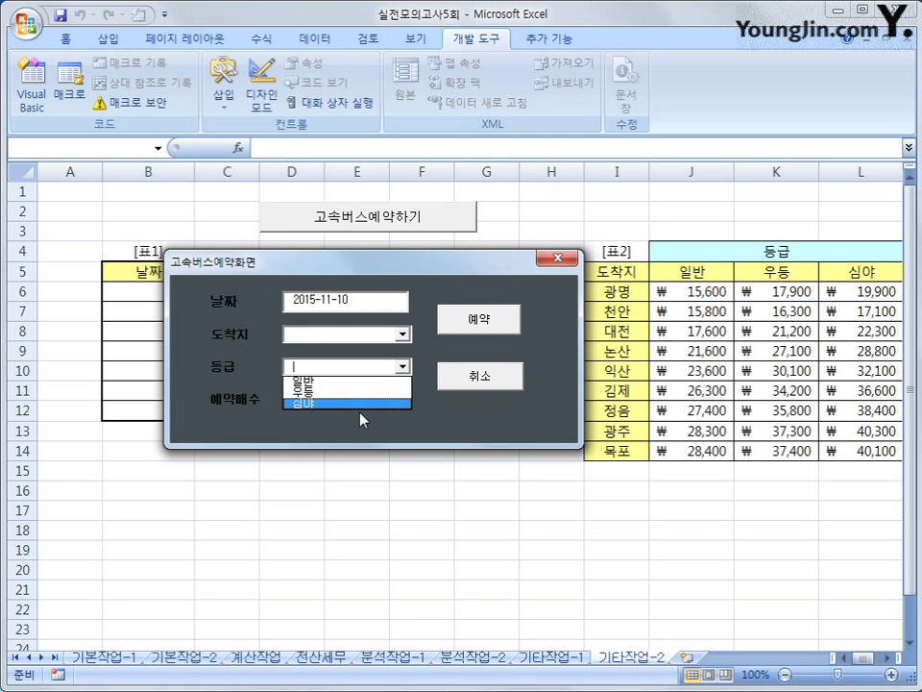
click(419, 426)
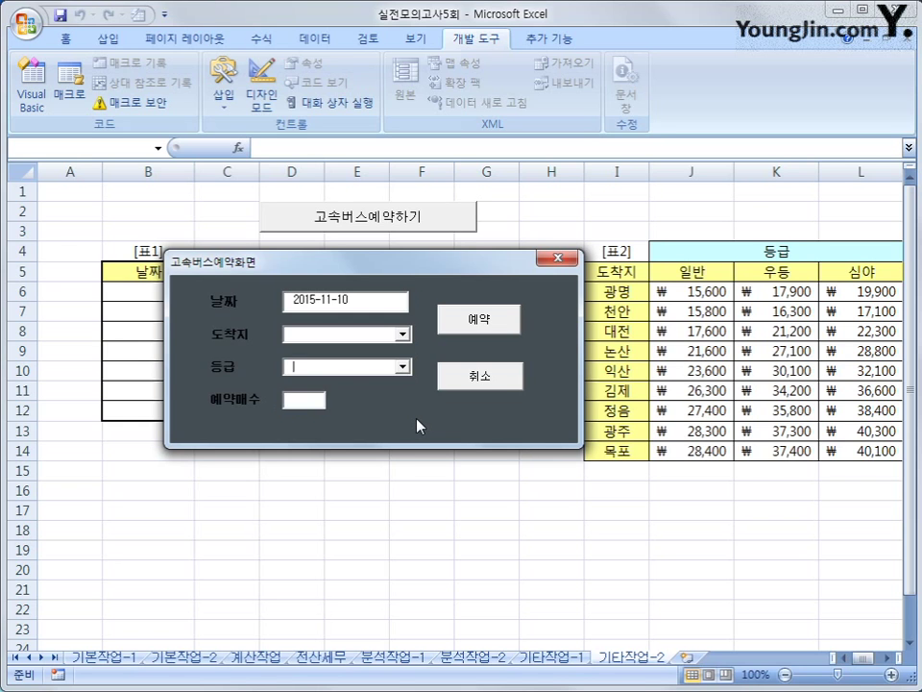
- Choose 광명 as 도착지 and 일반 as 등급 in the booking form, and move the form to uncover 표1
click(403, 334)
click(364, 358)
click(403, 366)
click(385, 381)
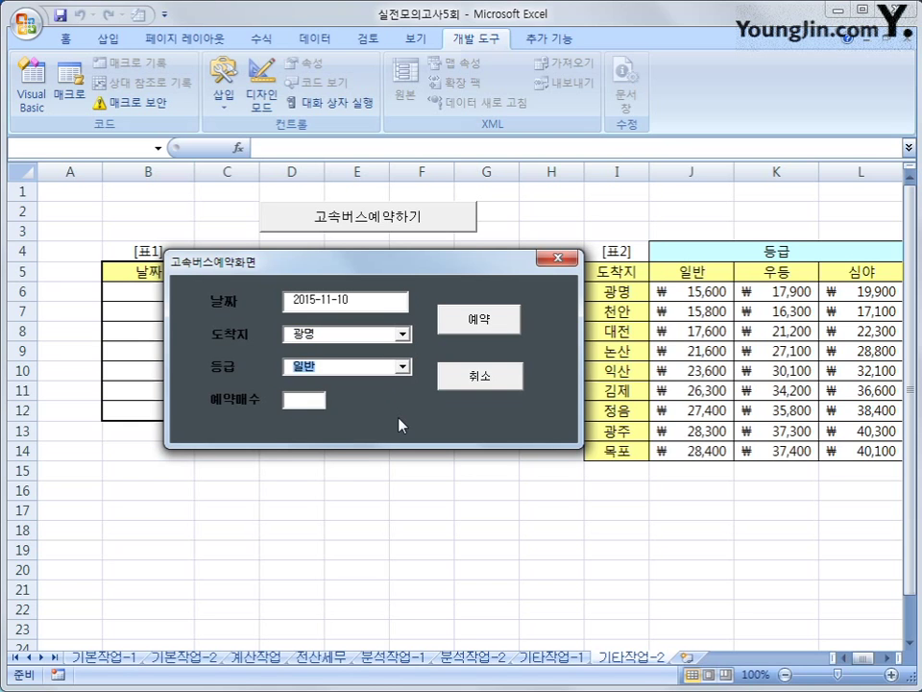
click(313, 400)
drag(448, 262, 456, 378)
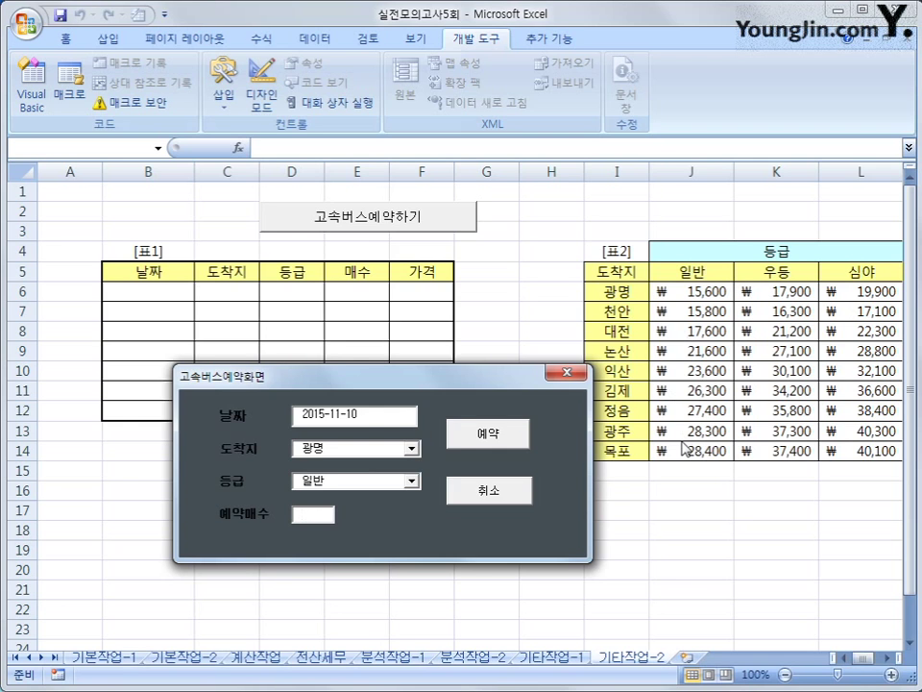
- Review the order of the 도착지 and 등급 list items against 표2, and close the booking form
click(411, 447)
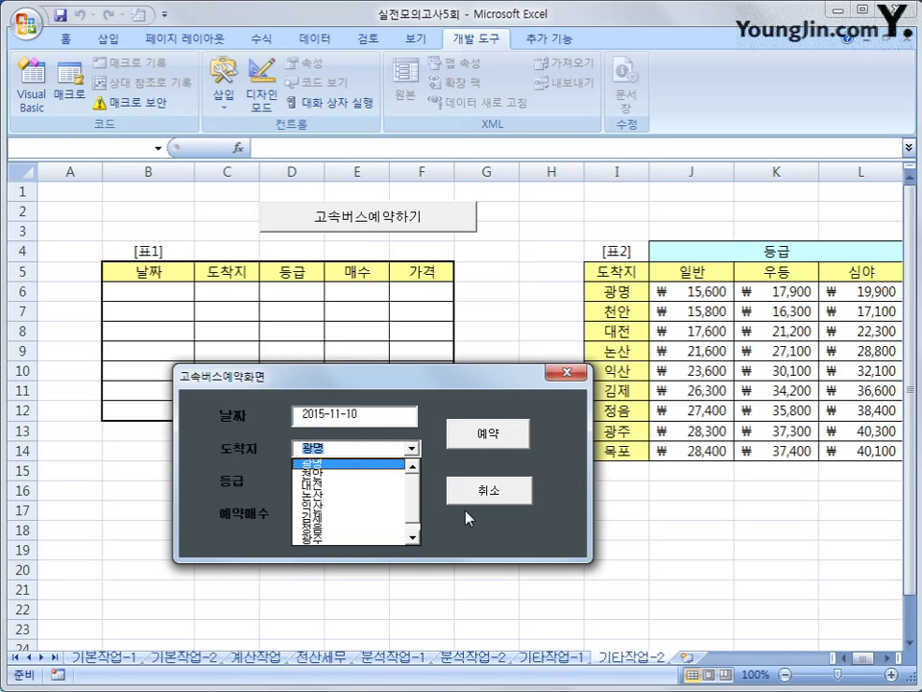
click(415, 481)
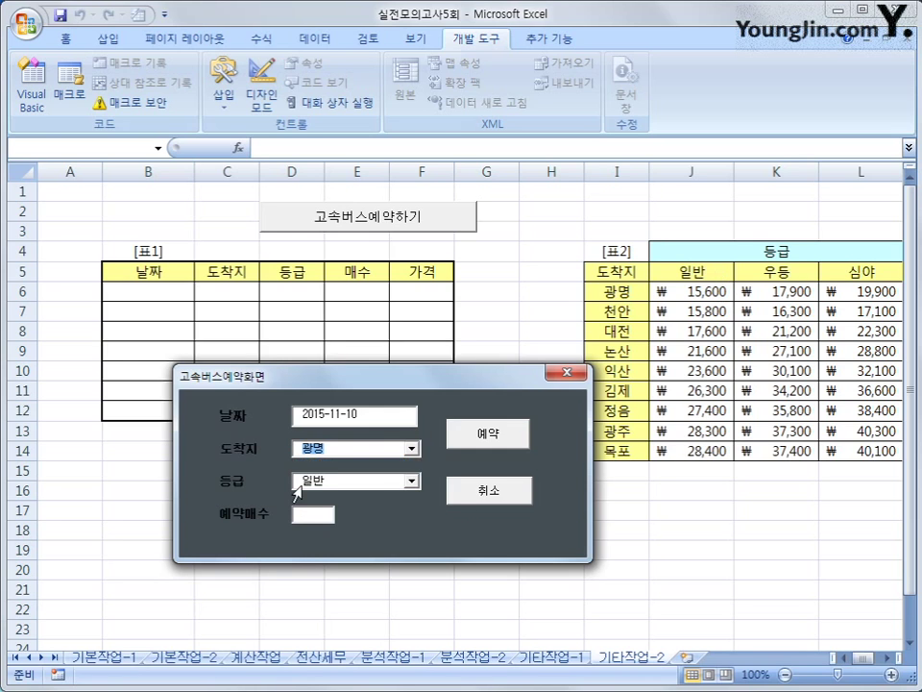
click(411, 480)
click(420, 485)
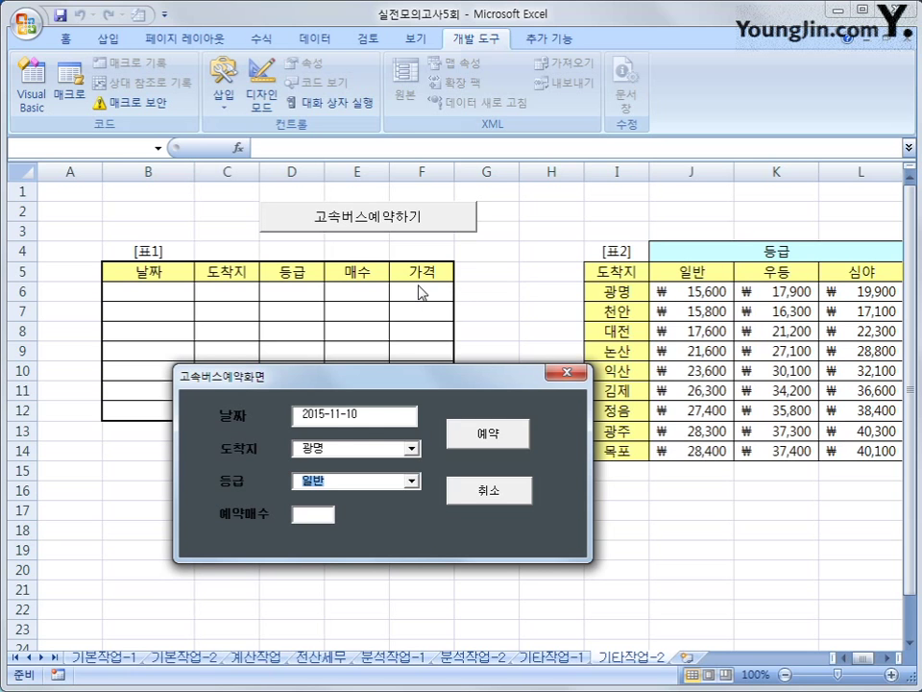
click(564, 373)
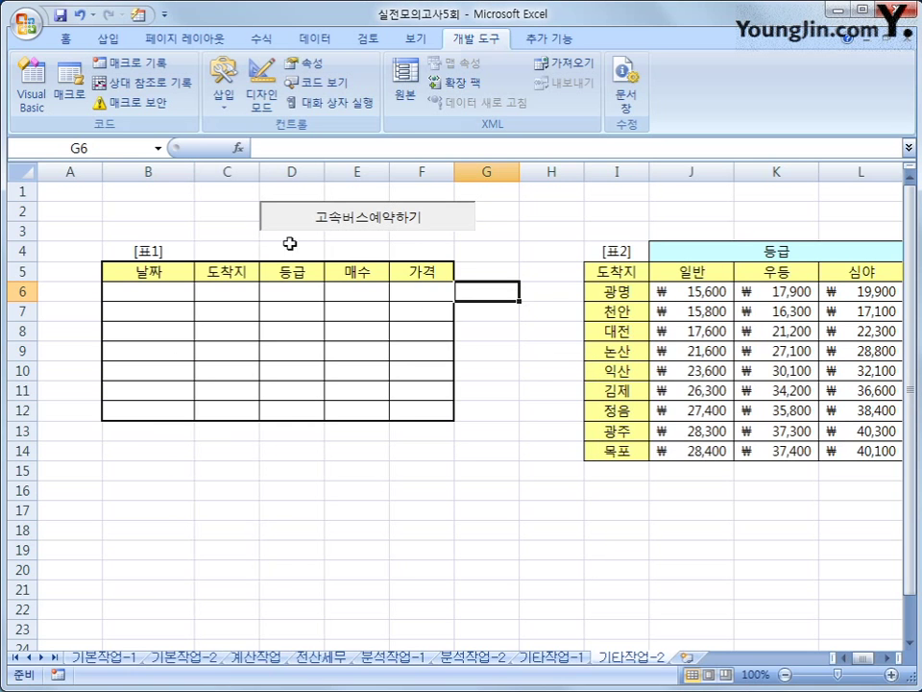
- Switch to the Visual Basic editor and create the Click event procedure for cmd예약 in the form's code
click(31, 88)
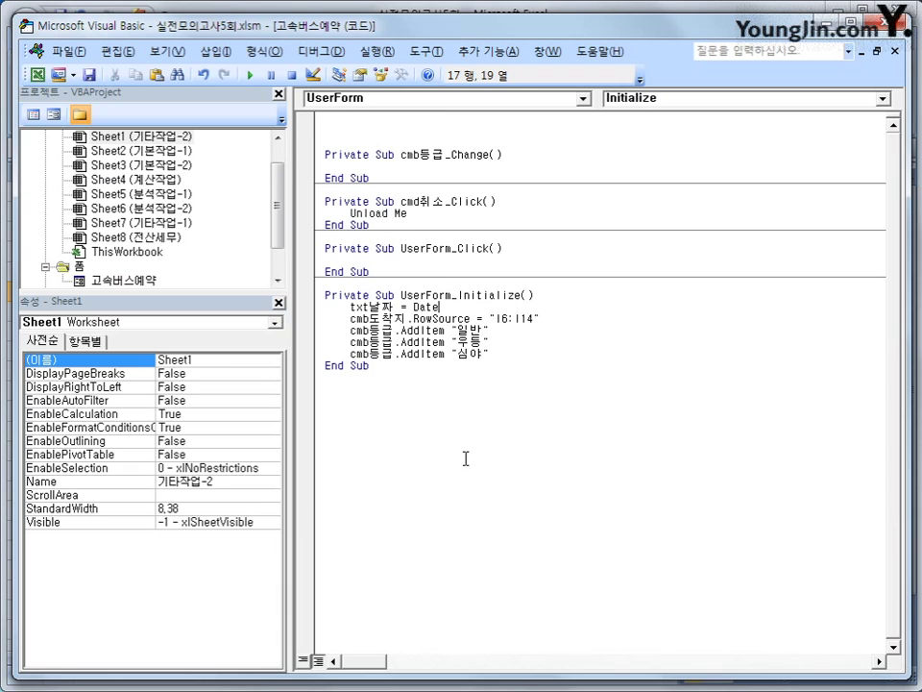
click(434, 103)
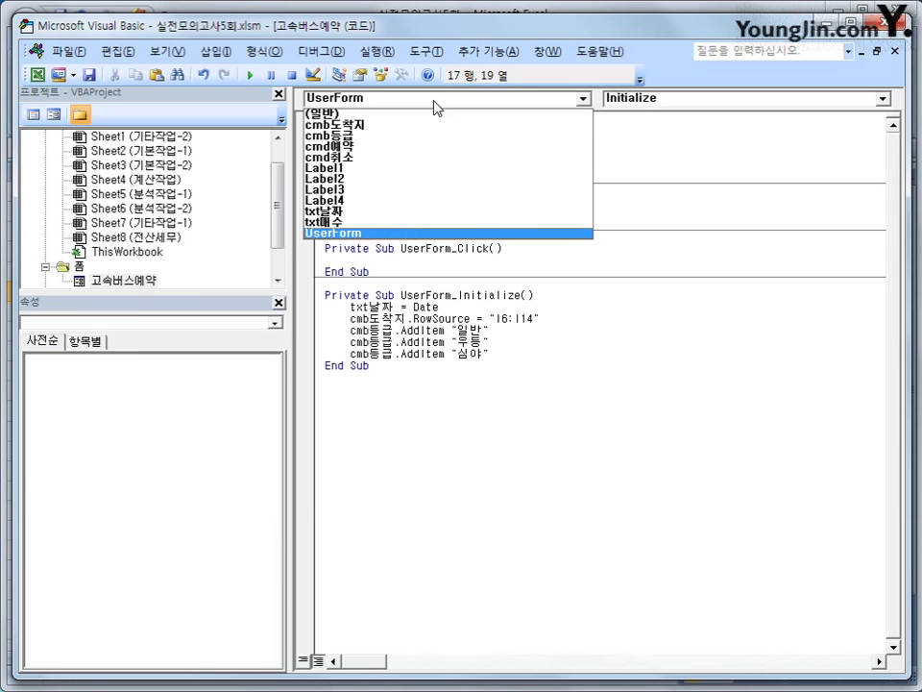
click(420, 147)
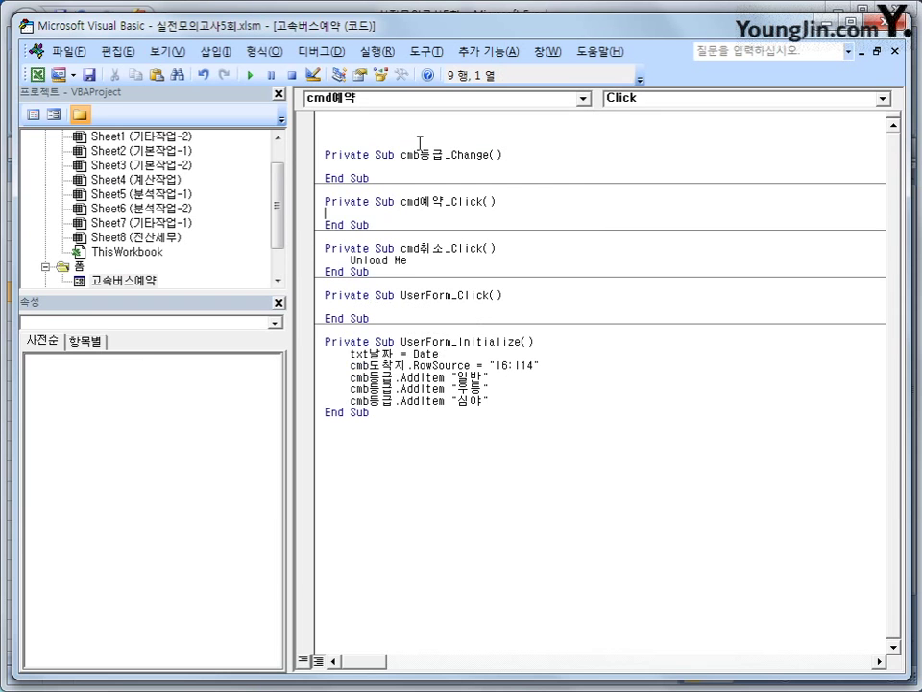
key(Down)
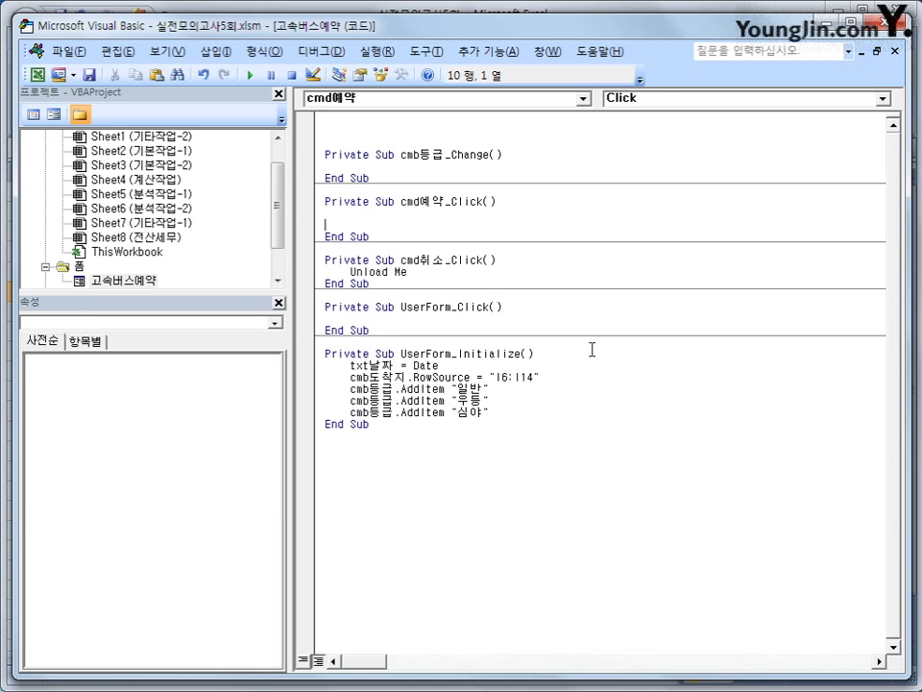
- In cmd예약_Click, add the input row calculation i = Range("B5").CurrentRegion.Rows.Count + 4
key(Tab)
text(ㅑ)
key(BackSpace)
text(i =range)
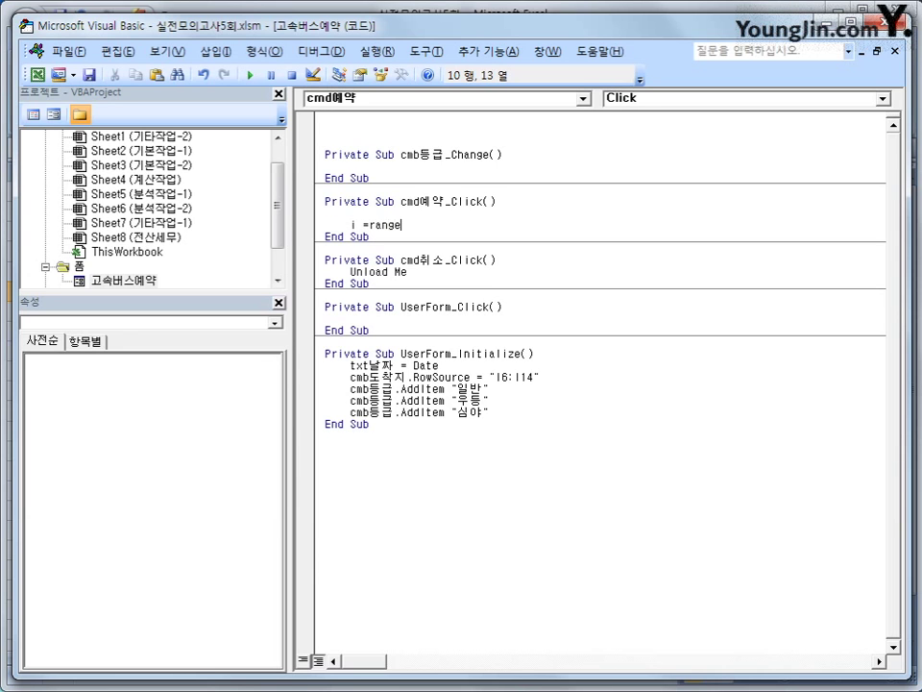
text(("B)
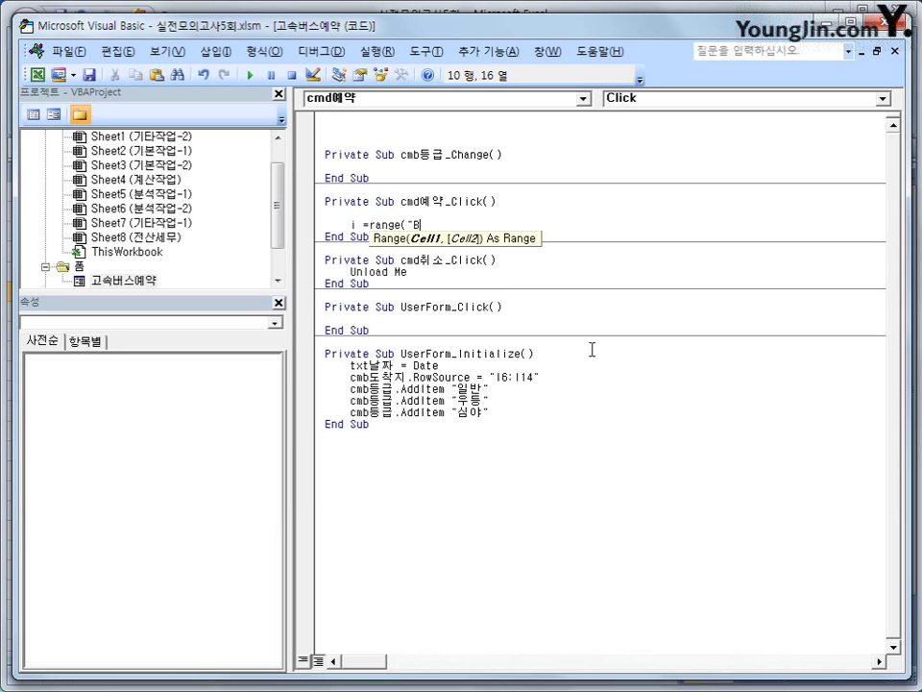
text(5").currentR)
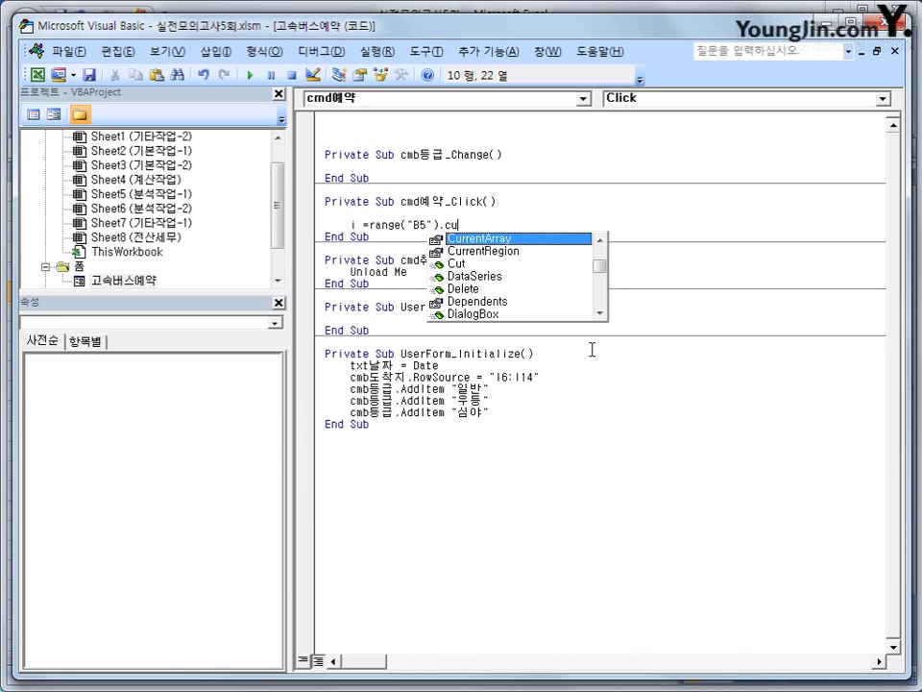
key(Tab)
text(.rows.count )
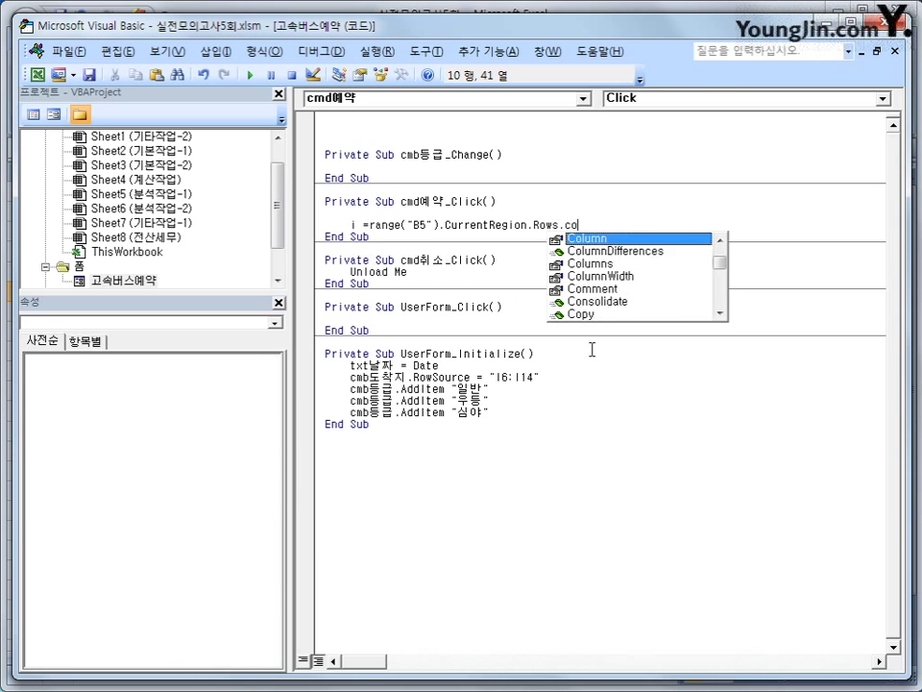
text(+ 4)
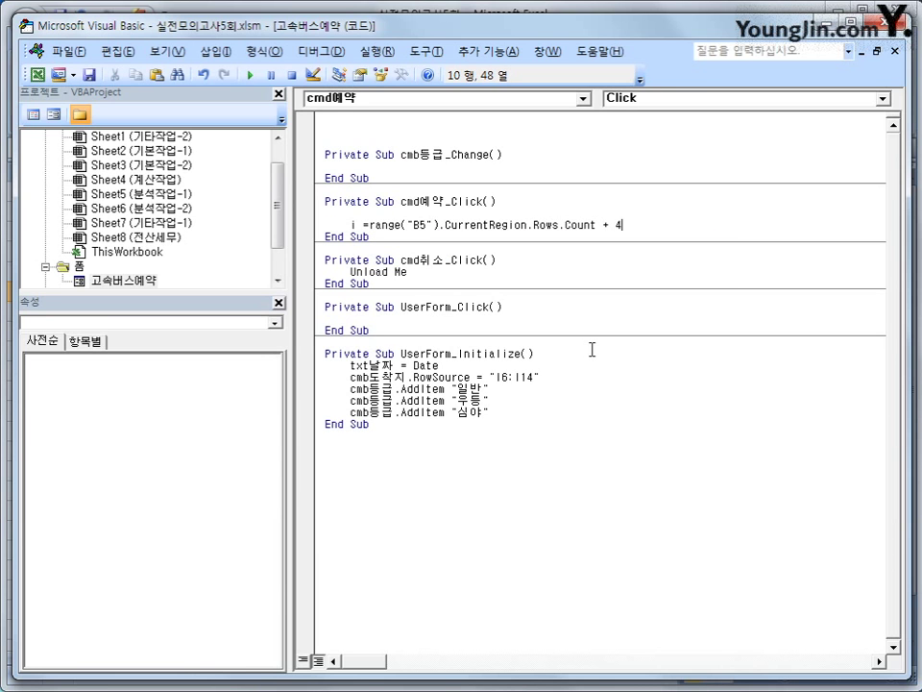
- Below the row calculation, add iRow = cmb도착지.ListIndex + 6 to locate the chosen destination's row
key(Return)
key(Return)
text(iRow =)
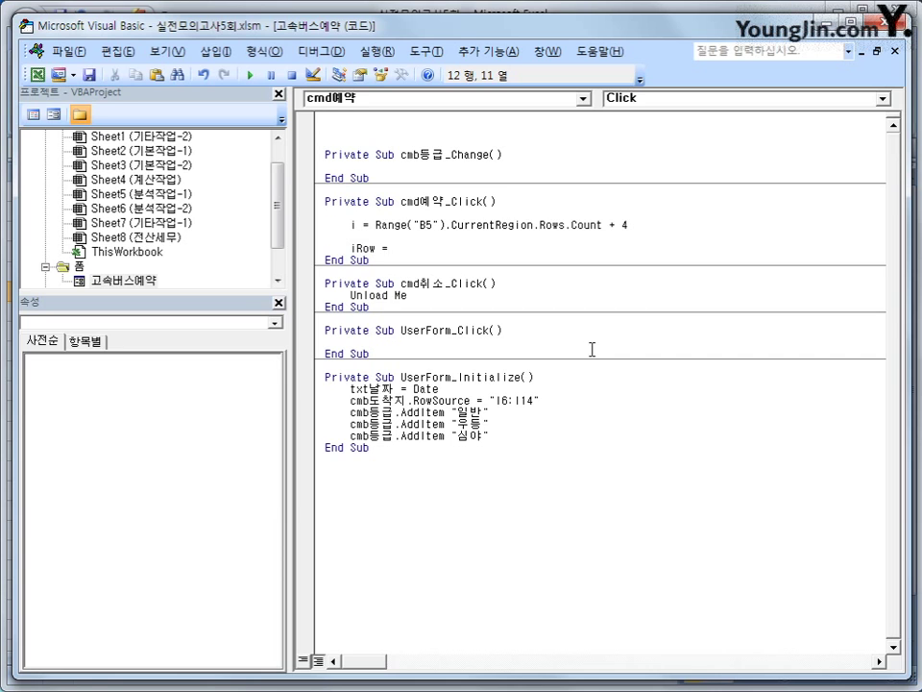
text(cmb도착지.s)
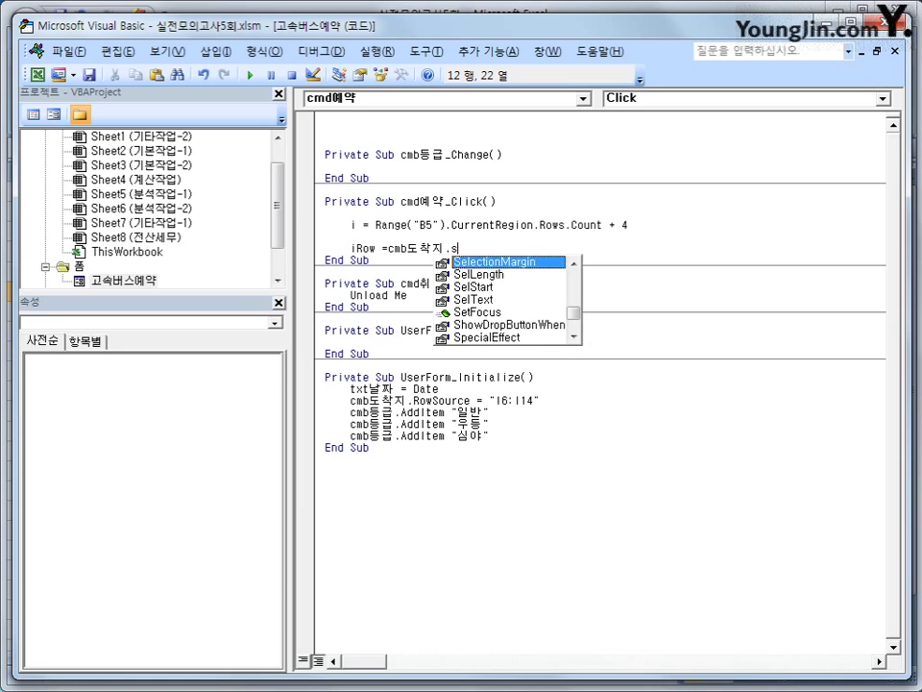
key(BackSpace)
text(list)
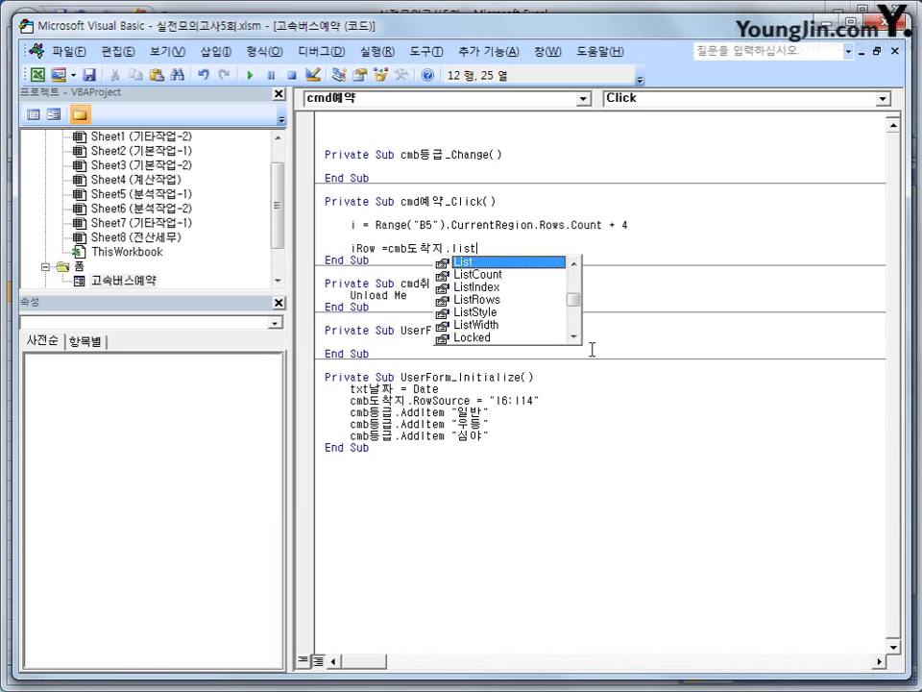
text(i)
key(Tab)
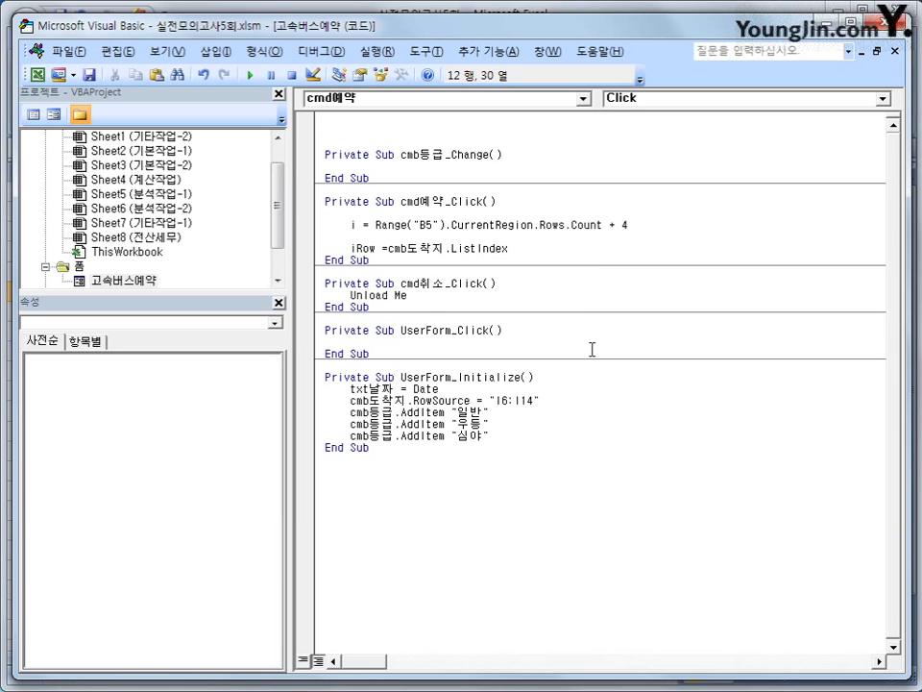
text(+ 6)
key(Return)
key(Return)
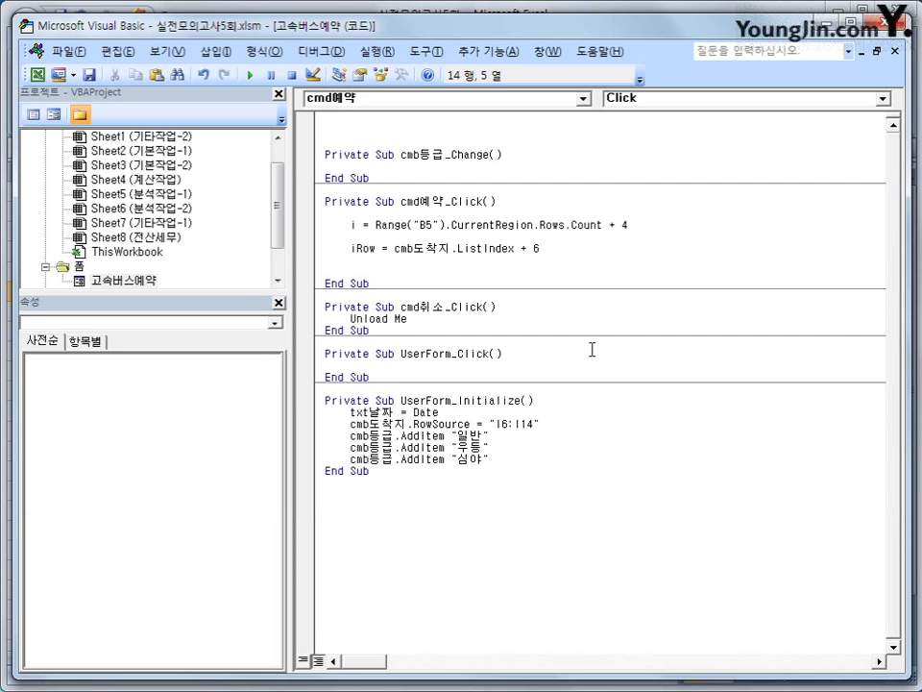
- Write the date and destination to the sheet with Cells(i, 2) = txt날짜 and Cells(i, 3) = cmb도착지
text(cells(i,2) )
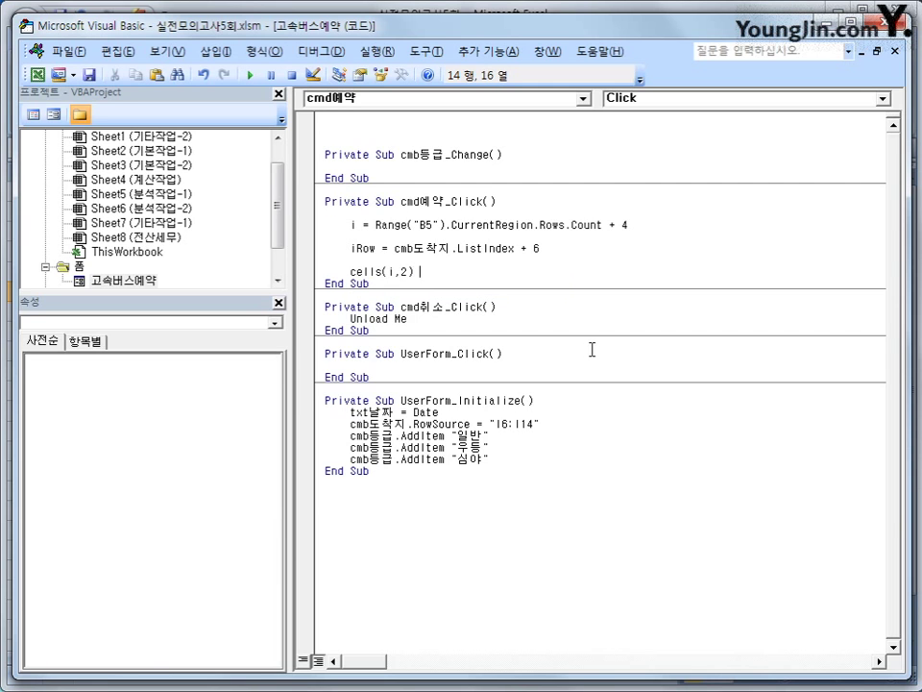
text(= txt)
text(날짜)
key(Return)
text(cel)
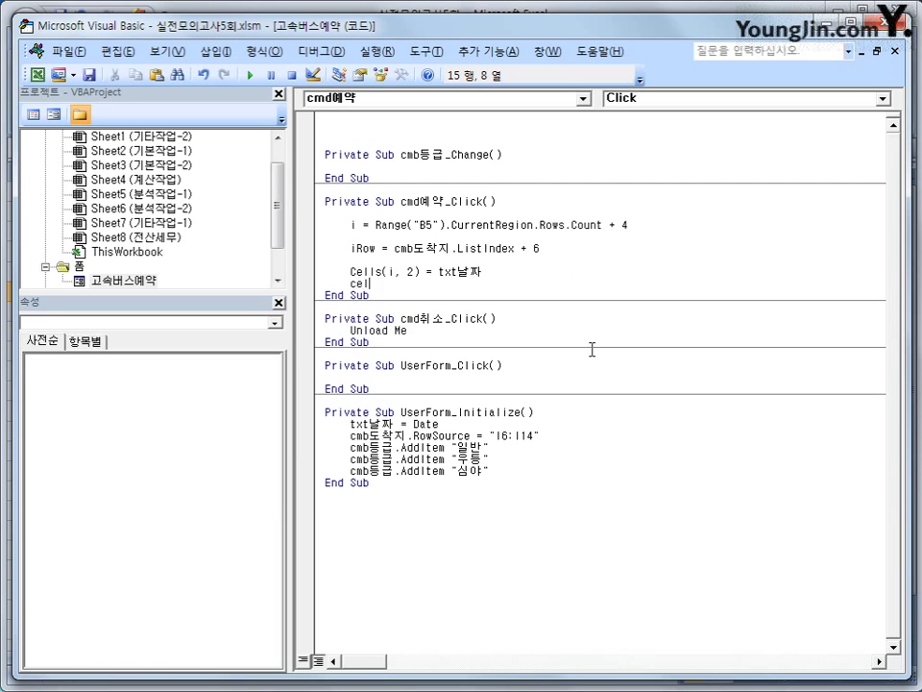
text(ls(i,3) = cmb도착지)
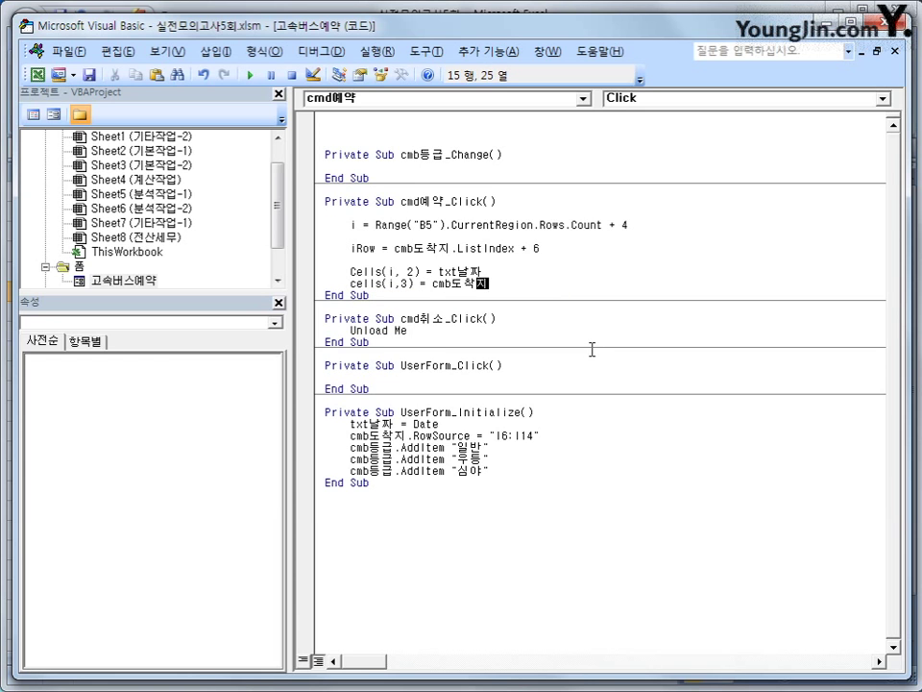
key(Return)
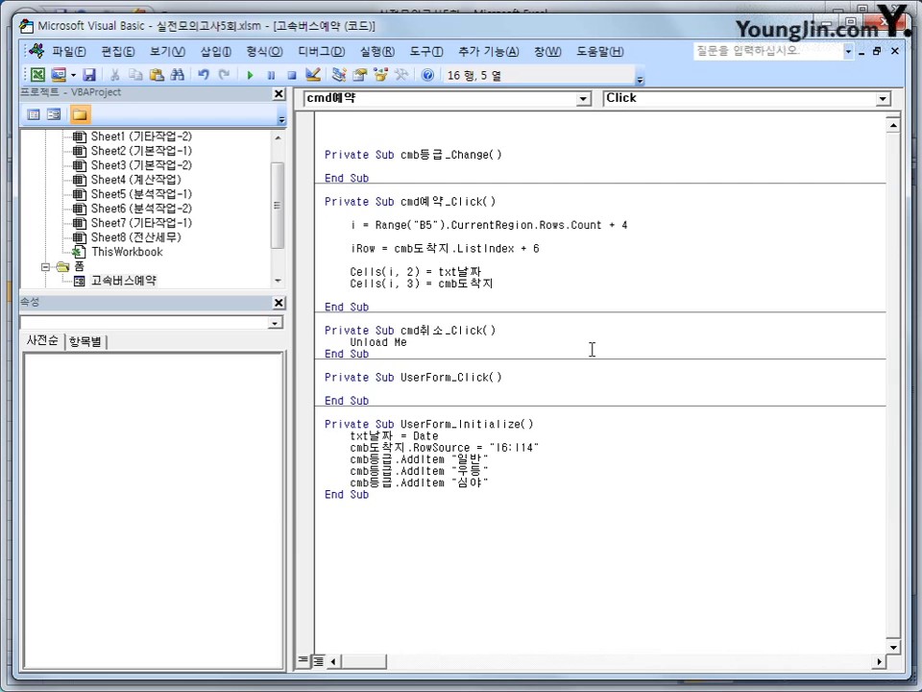
- Write the chosen grade to column 4 of the input row with Cells(i, 4) = cmb등급
text(cells(i,4)
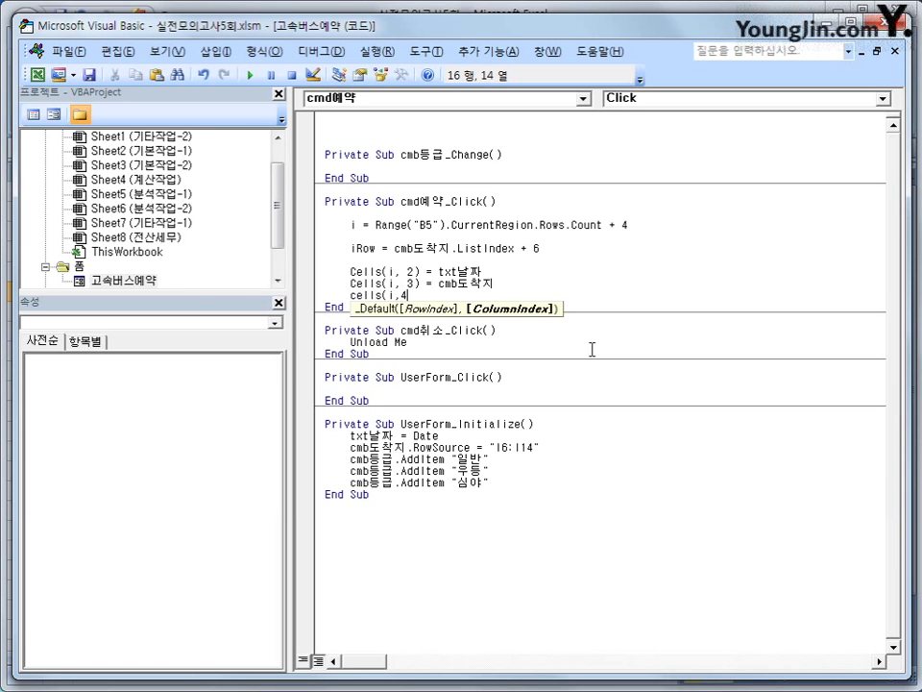
text() = )
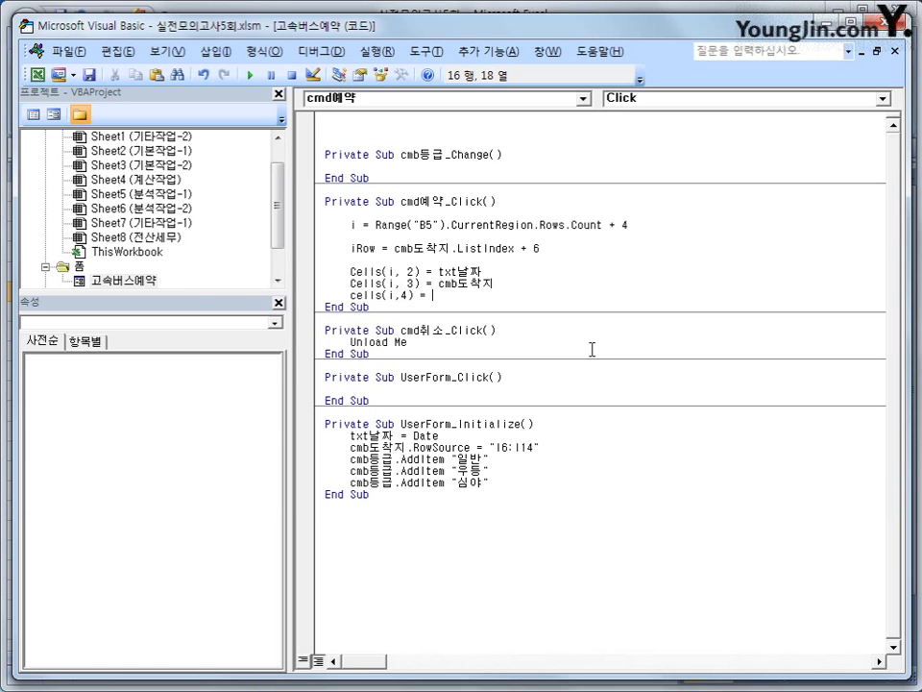
text(cmb등급)
key(Return)
- Write the ticket count to column 5 of the input row with Cells(i, 5) = txt매수.Value
text(cells(i,)
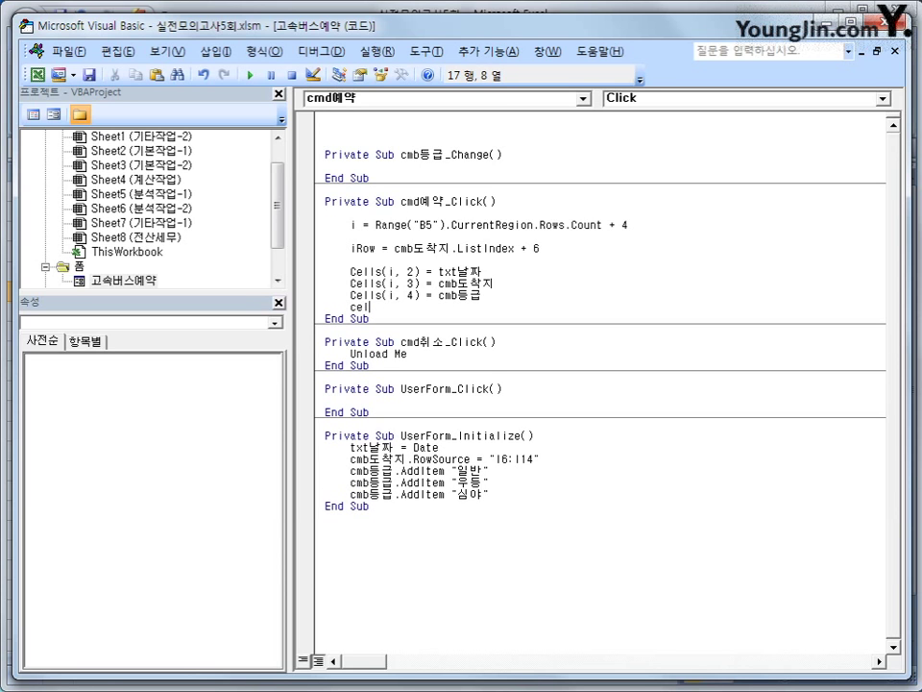
text(5) = )
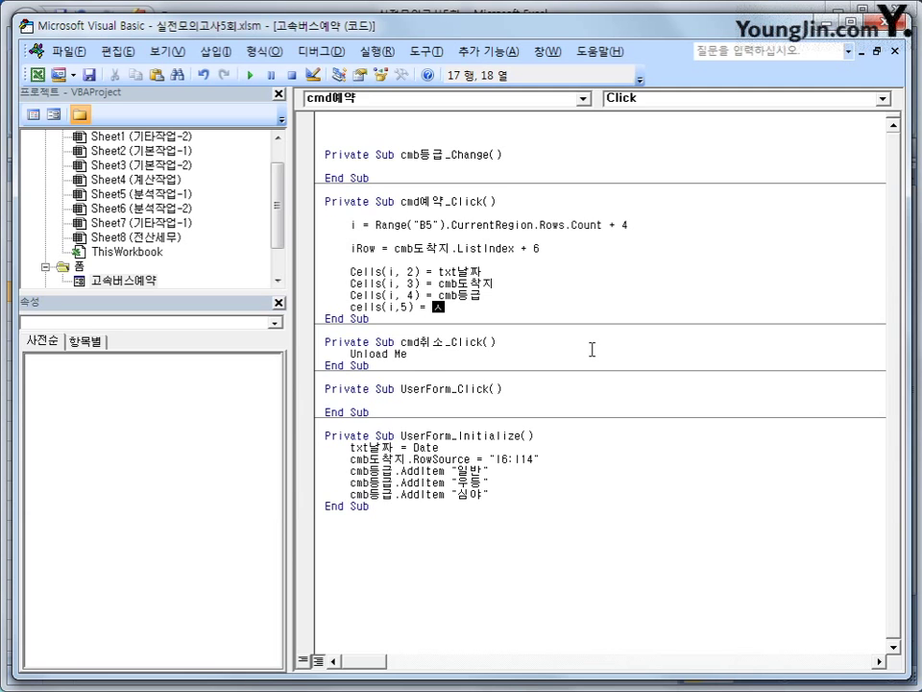
text(txt매수.)
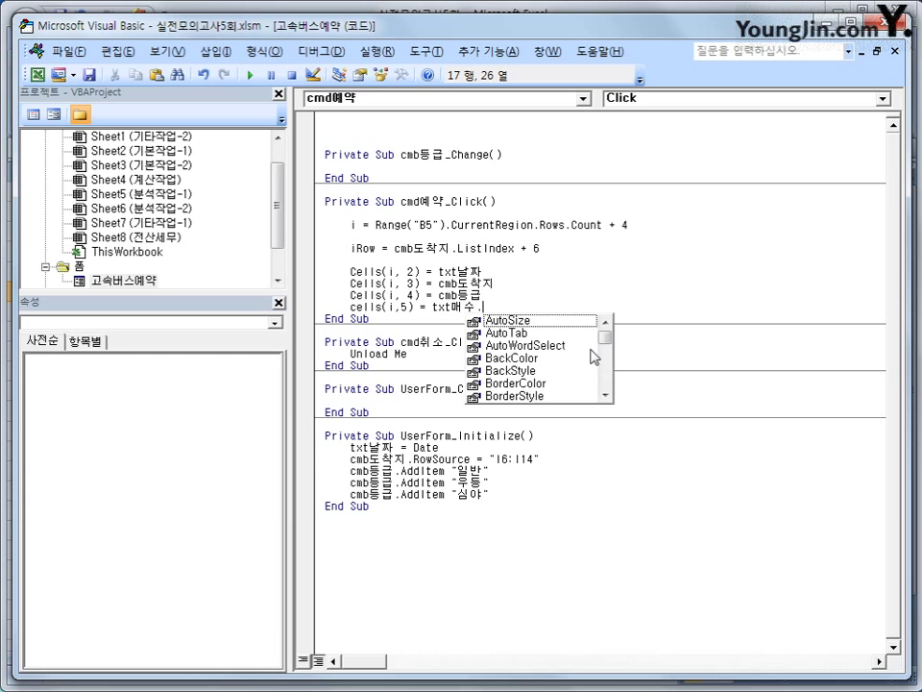
text(vla)
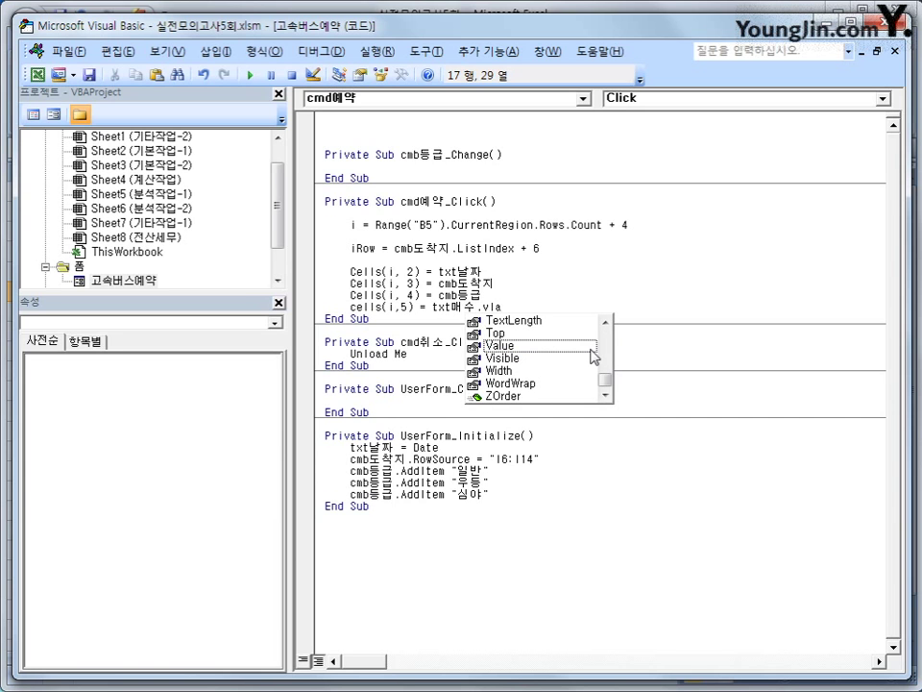
key(BackSpace)
key(BackSpace)
key(Tab)
key(Return)
key(Return)
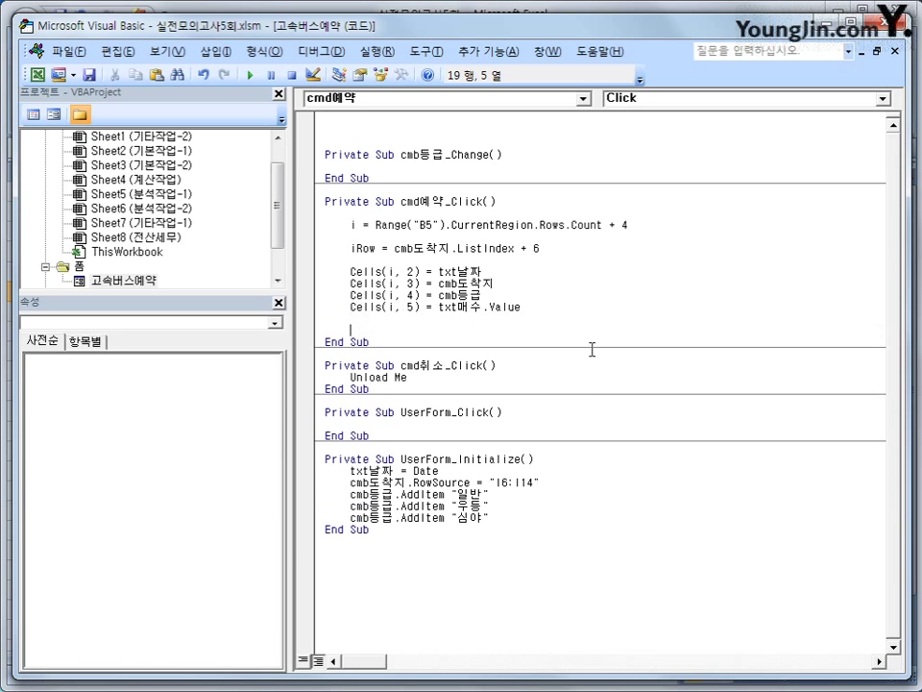
- Below the cell assignments, start a price condition with If cmb등급 = "일반" Then
key(Up)
key(Return)
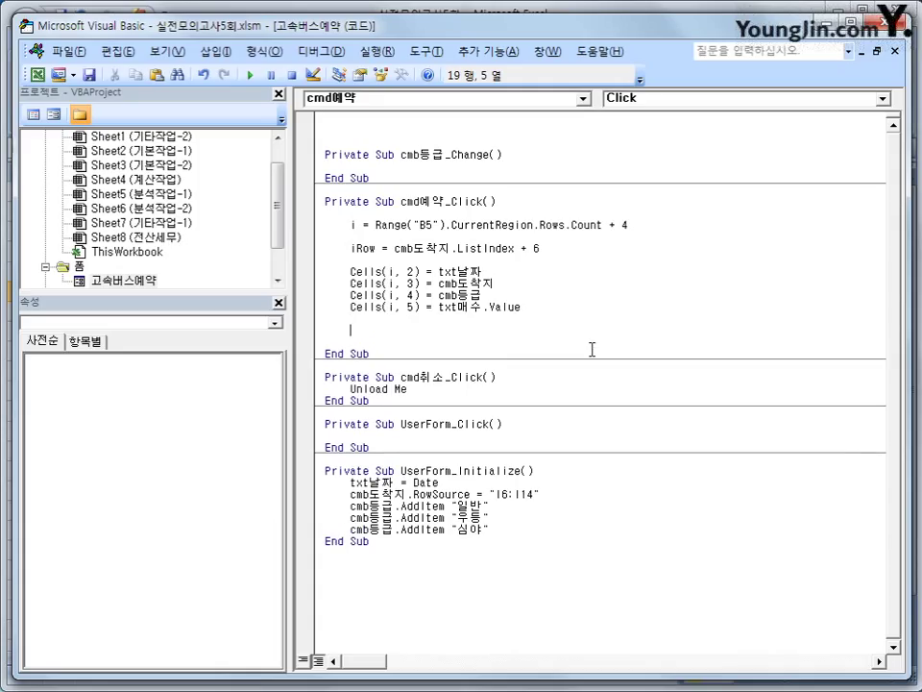
text(if cmb)
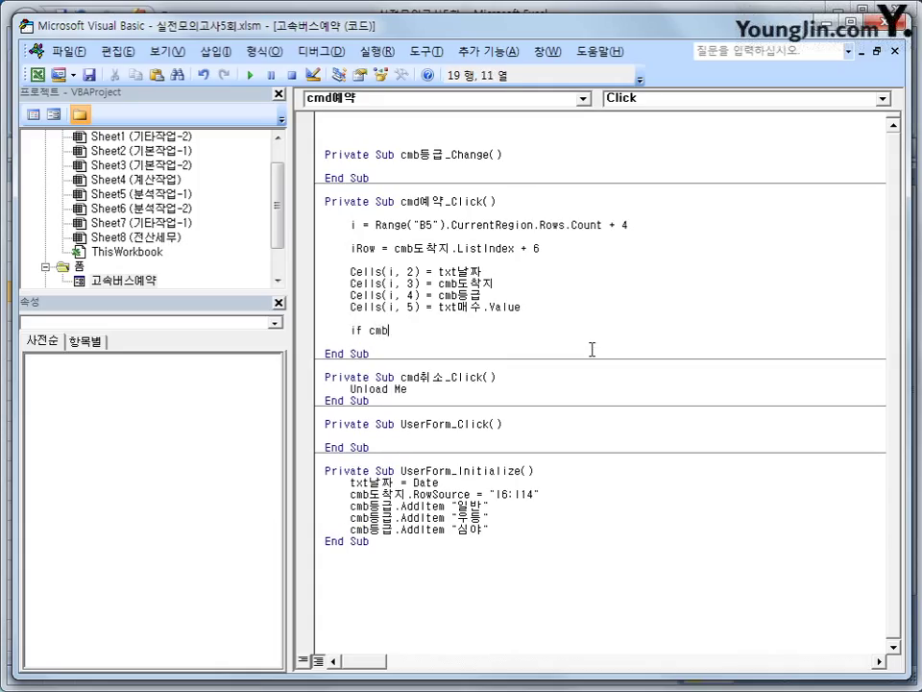
text(등급 = "일반" ㅅ)
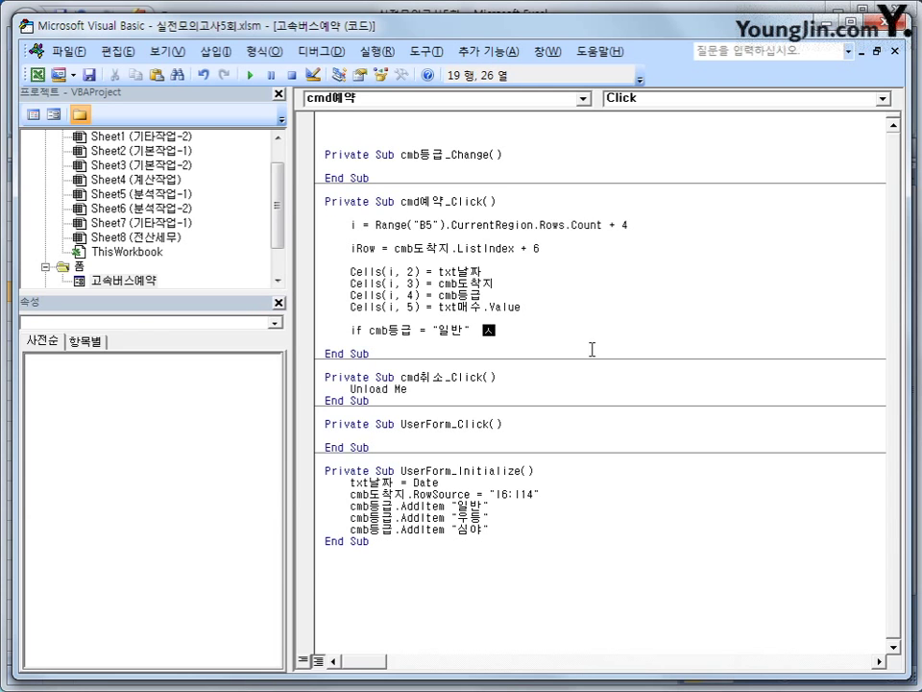
key(BackSpace)
key(BackSpace)
text(then)
key(Return)
- In the "일반" branch, add the indented price calculation Cells(i, 6) = Cells(i, 5) * Cells(iRow, 10)
key(Tab)
text(ㅊ디)
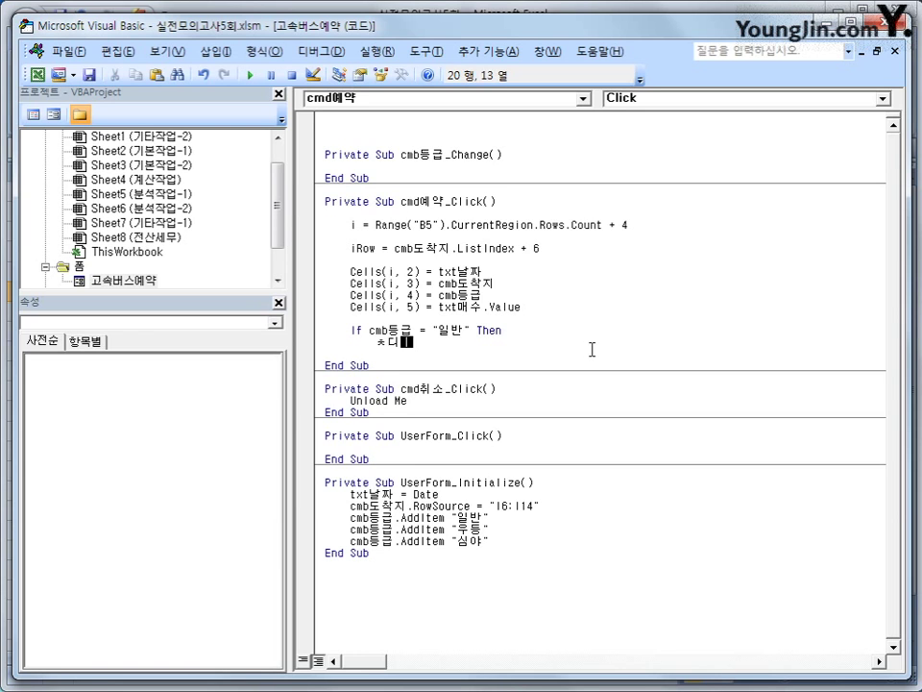
key(BackSpace)
key(BackSpace)
text(cells(i,)
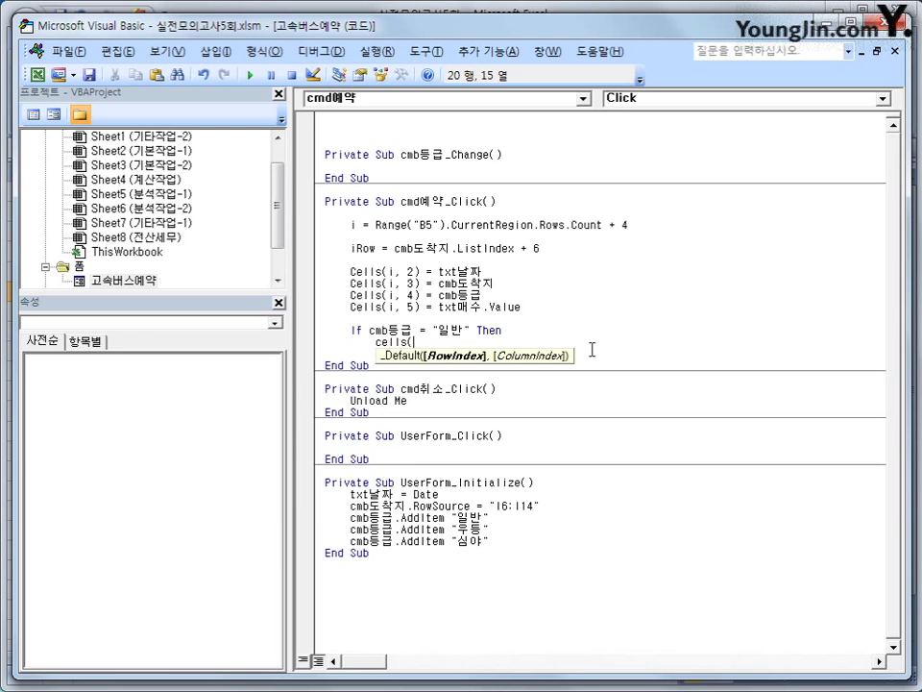
key(BackSpace)
key(BackSpace)
text(i,)
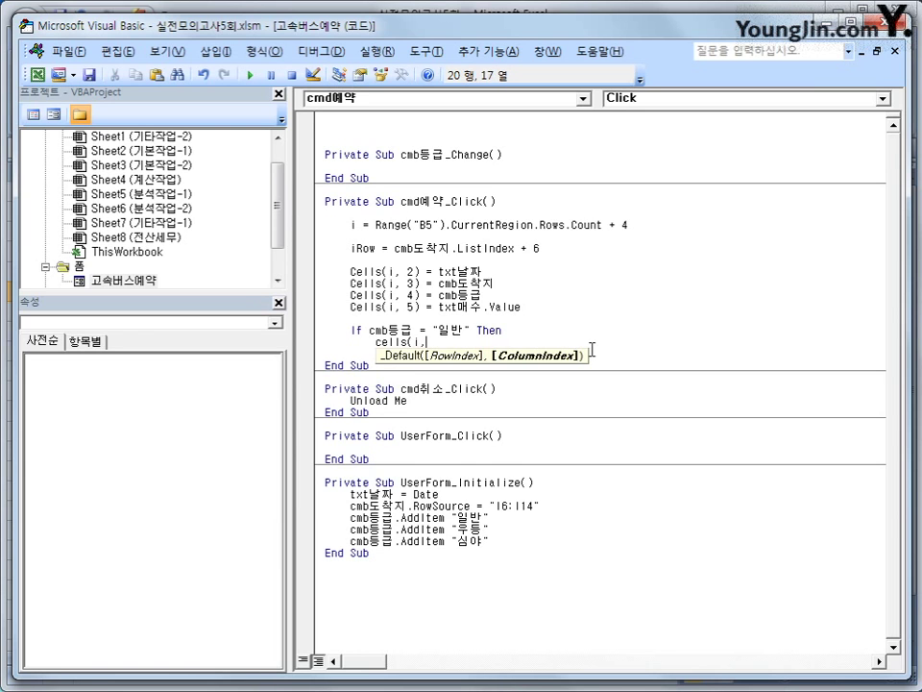
text(6) = )
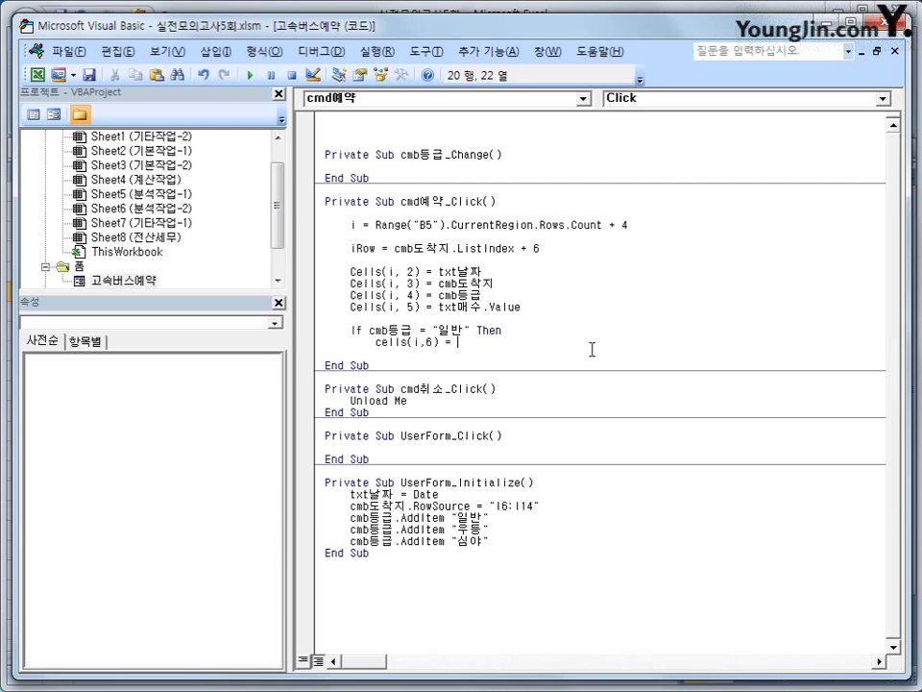
text(cells(i)
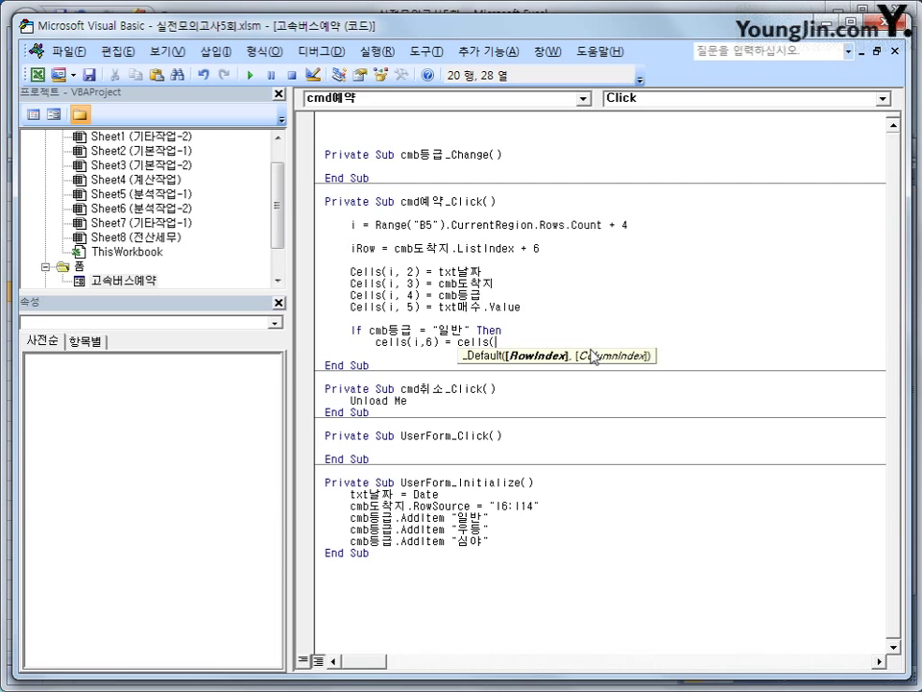
text(,5) *)
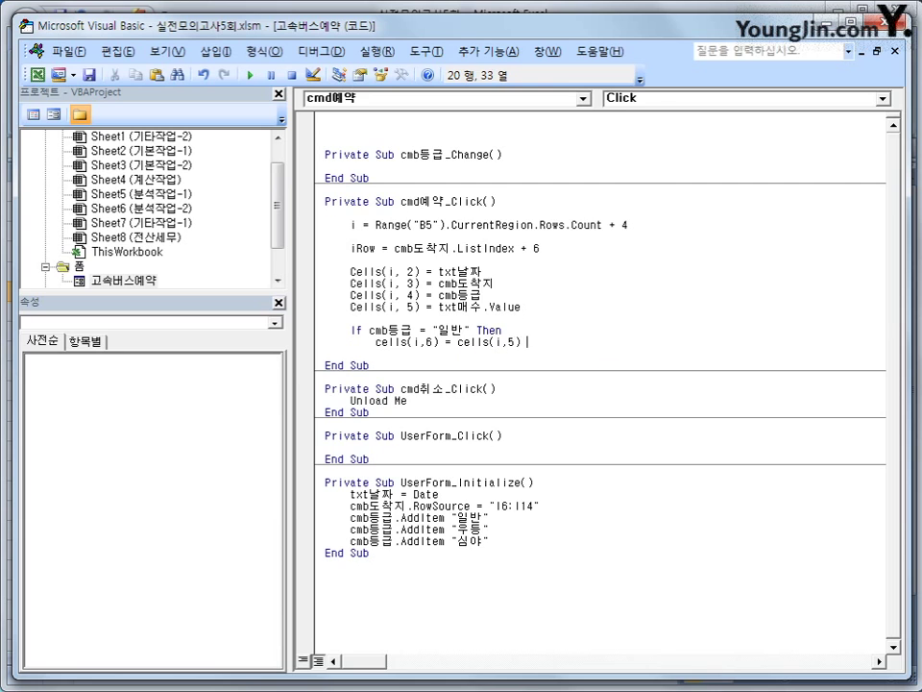
text( cells(i)
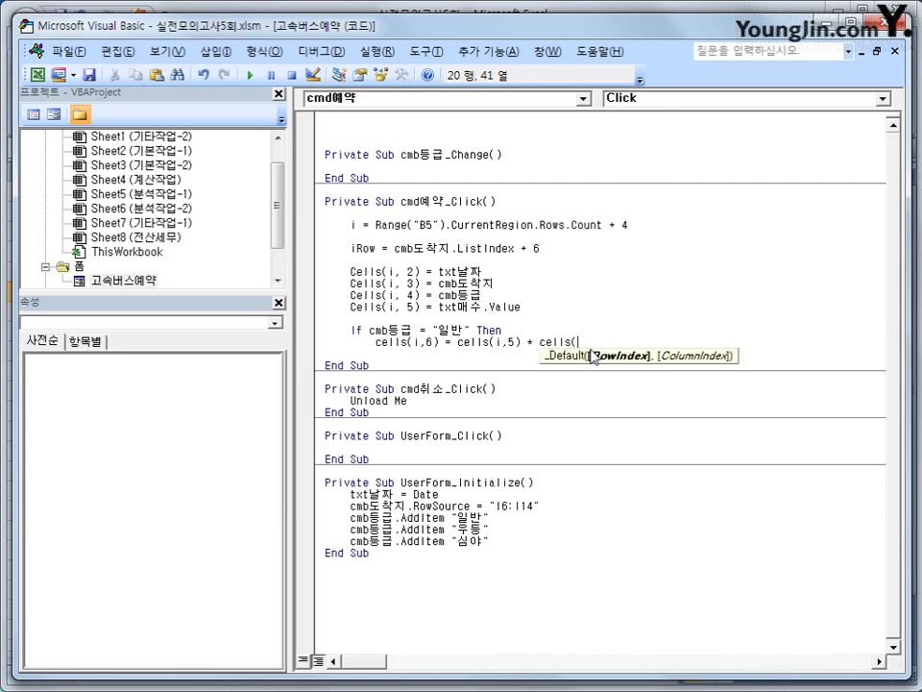
text(Rwo)
key(BackSpace)
key(BackSpace)
text(ow, 10))
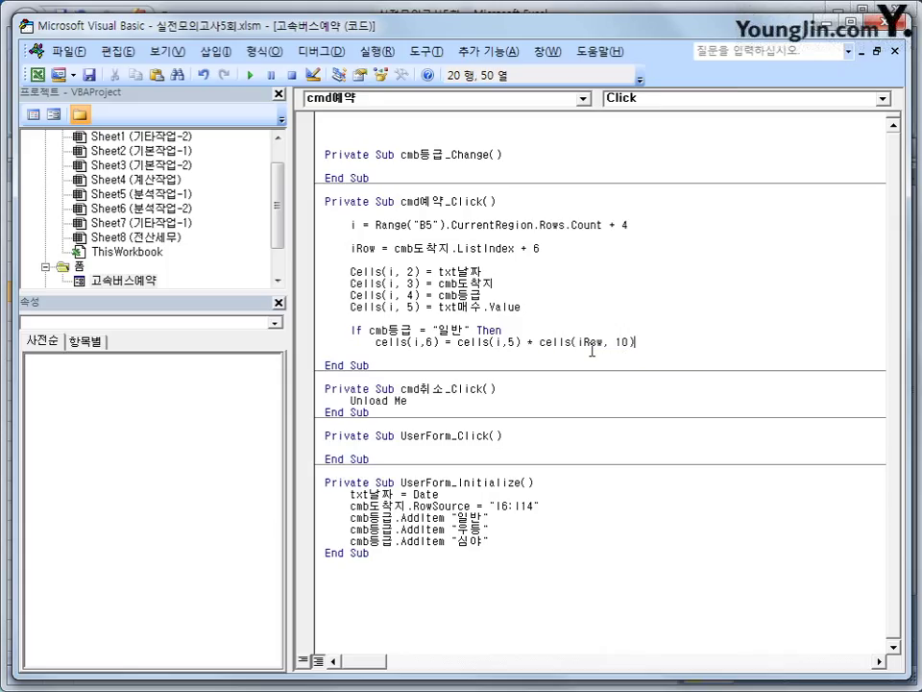
- Add a second condition, ElseIf cmb등급 = "우등" Then, below the "일반" price calculation
key(Return)
text(e)
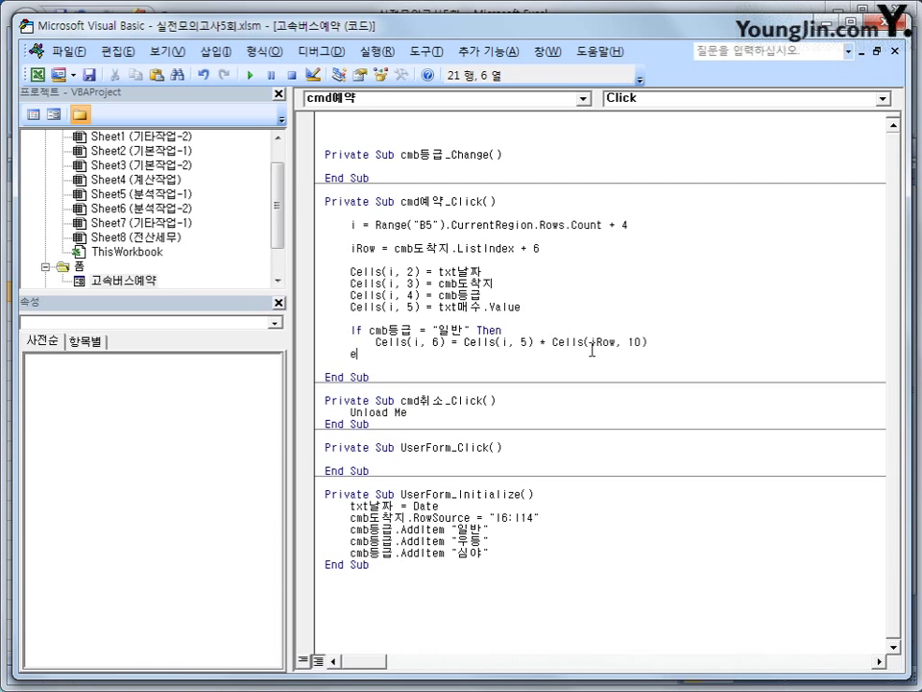
text(lseif cmb등ㄱ급 )
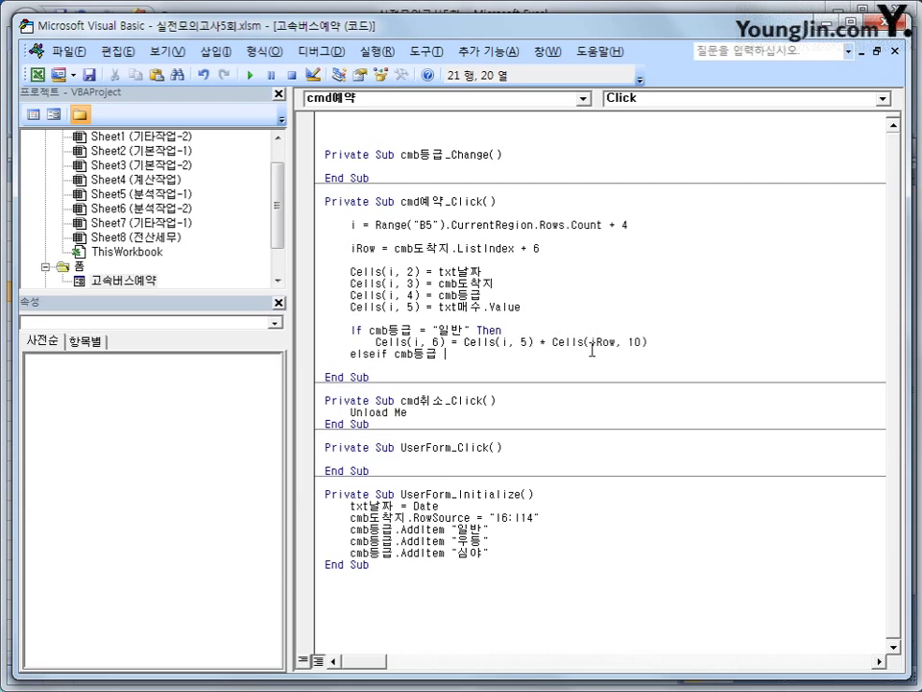
text(= "우등" then)
key(Return)
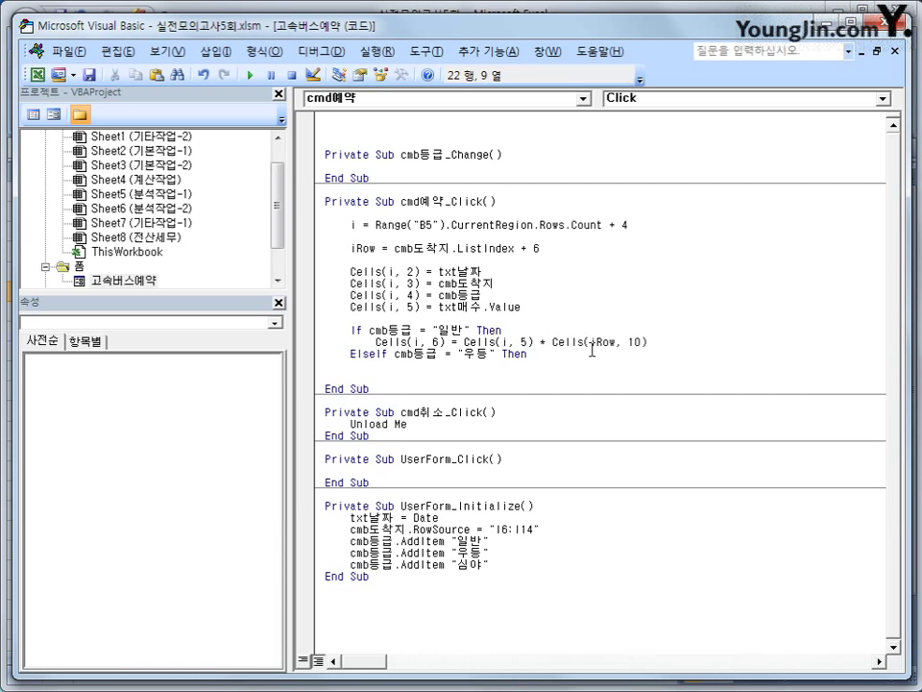
- Copy the "일반" price calculation into the "우등" branch and change its fare column to 11
key(Up)
key(Up)
key(shift+End)
key(ctrl+c)
key(Down)
key(Down)
key(ctrl+v)
key(Left)
key(BackSpace)
text(1)
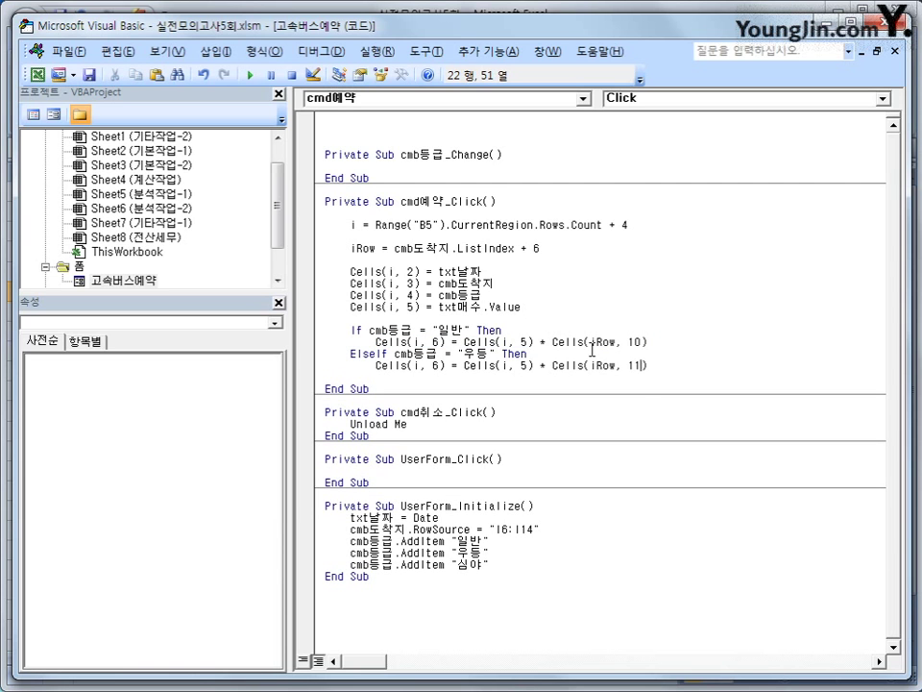
- Add an Else branch holding the copied price calculation with its fare column changed to 12
key(Return)
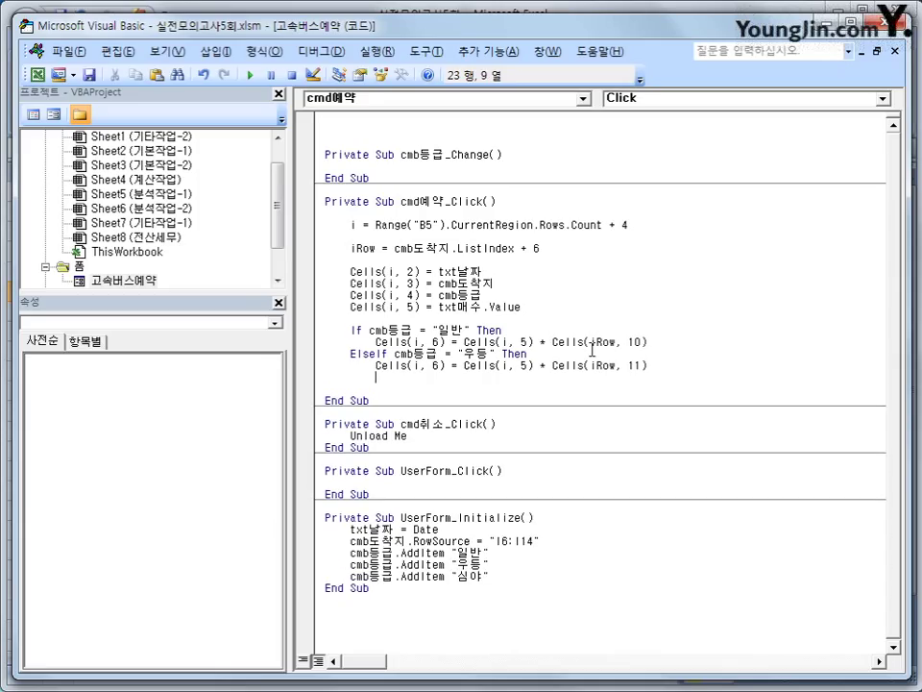
key(BackSpace)
text(else)
key(Return)
key(Tab)
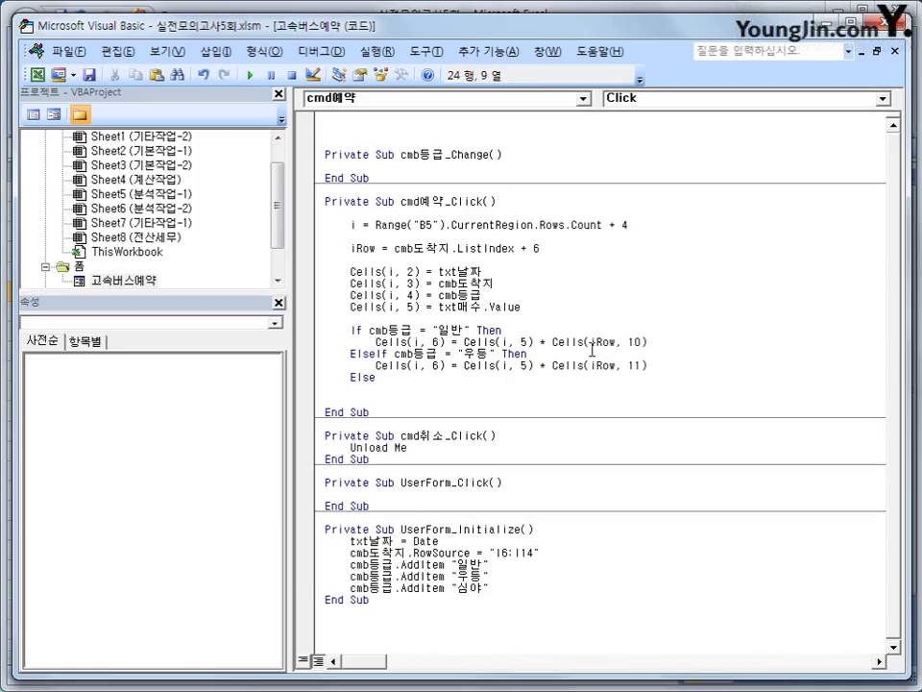
key(ctrl+v)
key(Left)
key(BackSpace)
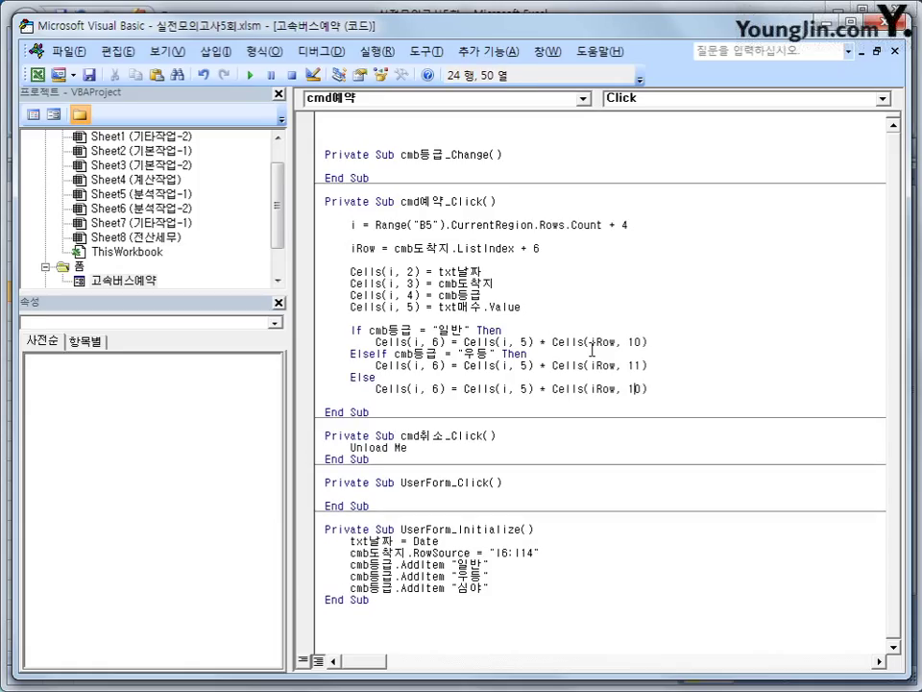
text(2)
key(End)
key(Return)
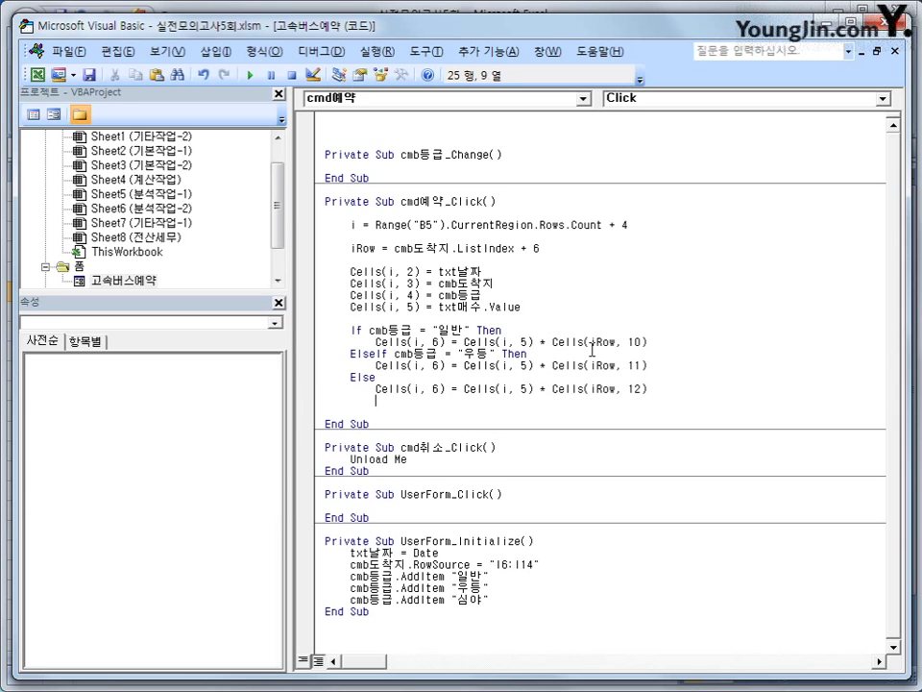
- Close the price condition with End If at the same indentation as the If line
key(BackSpace)
text(end if)
key(Return)
click(398, 469)
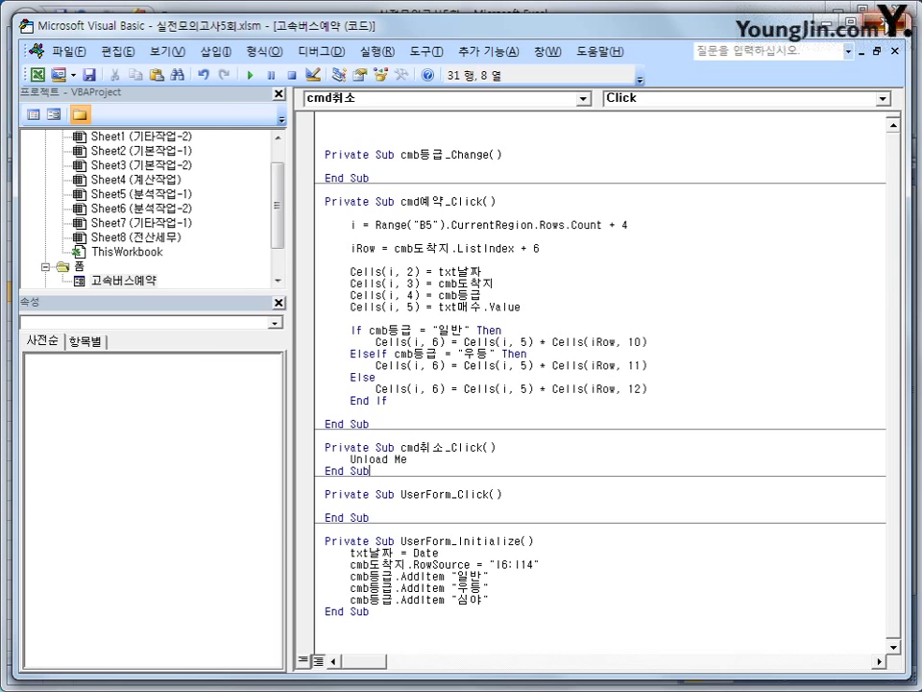
- Switch to the Excel worksheet 기타작업-2 and launch the booking form with 고속버스예약하기
key(alt+F11)
click(479, 430)
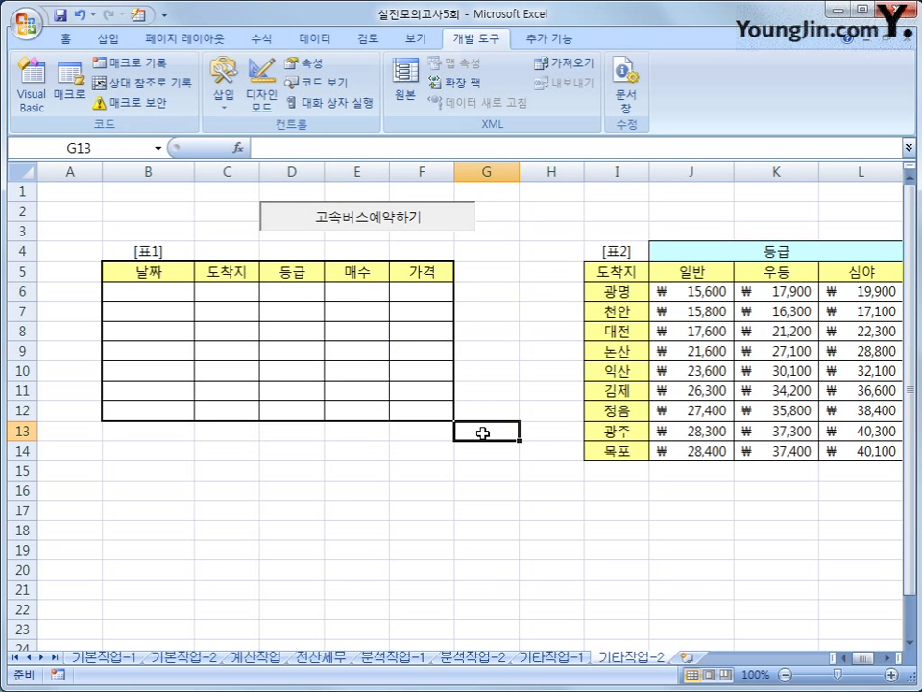
click(392, 228)
- Move the form below the first table rows and book 1 ticket to 광명 in the 일반 grade
click(489, 330)
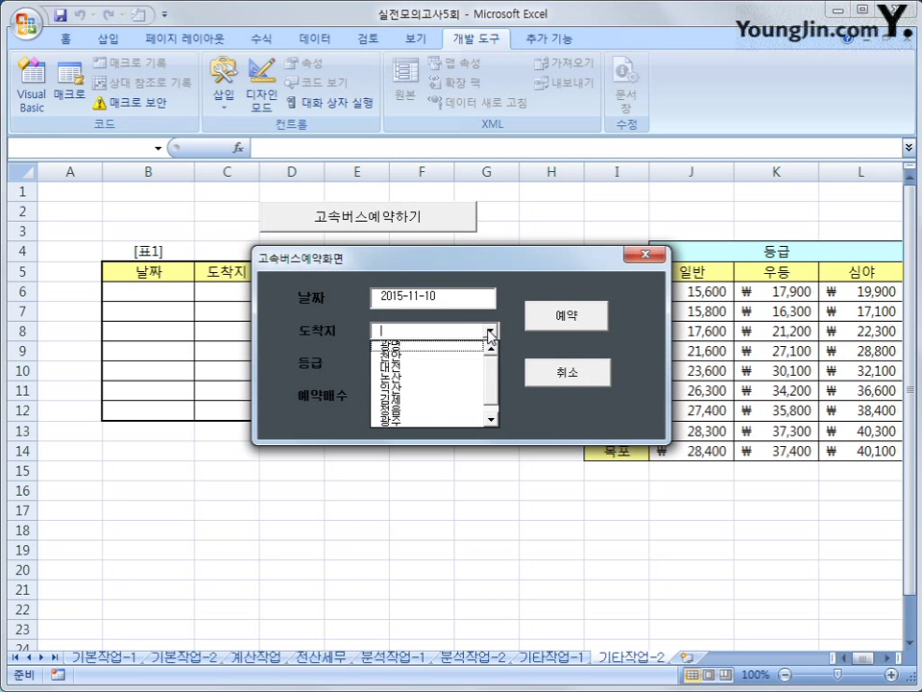
click(442, 348)
drag(443, 272, 420, 420)
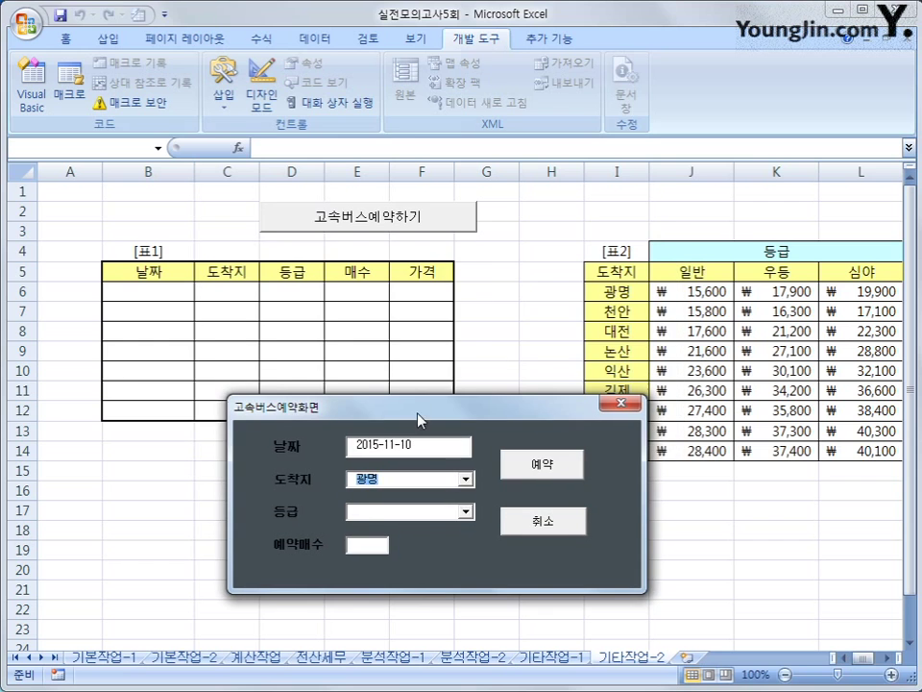
click(466, 511)
click(428, 523)
click(385, 549)
text(1)
click(543, 471)
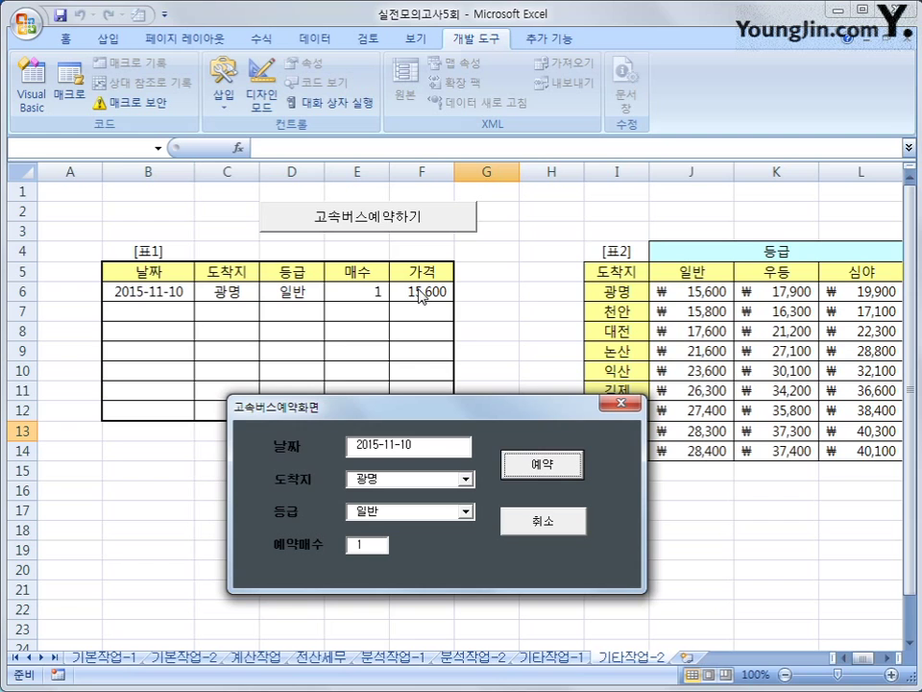
- Book 2 tickets to 천안 in the 우등 grade, then close the booking form
click(465, 479)
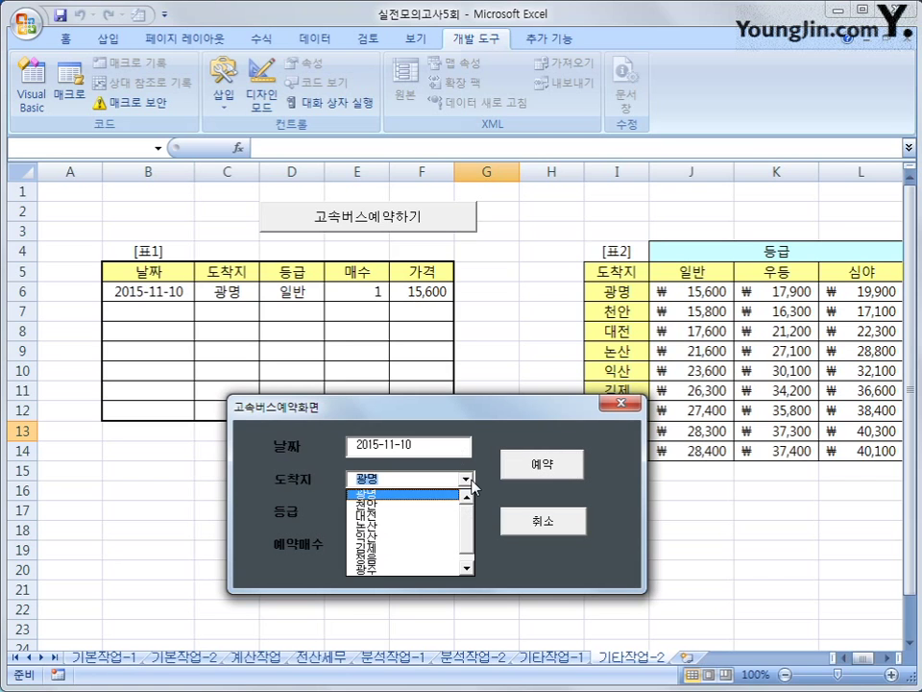
click(425, 503)
click(465, 511)
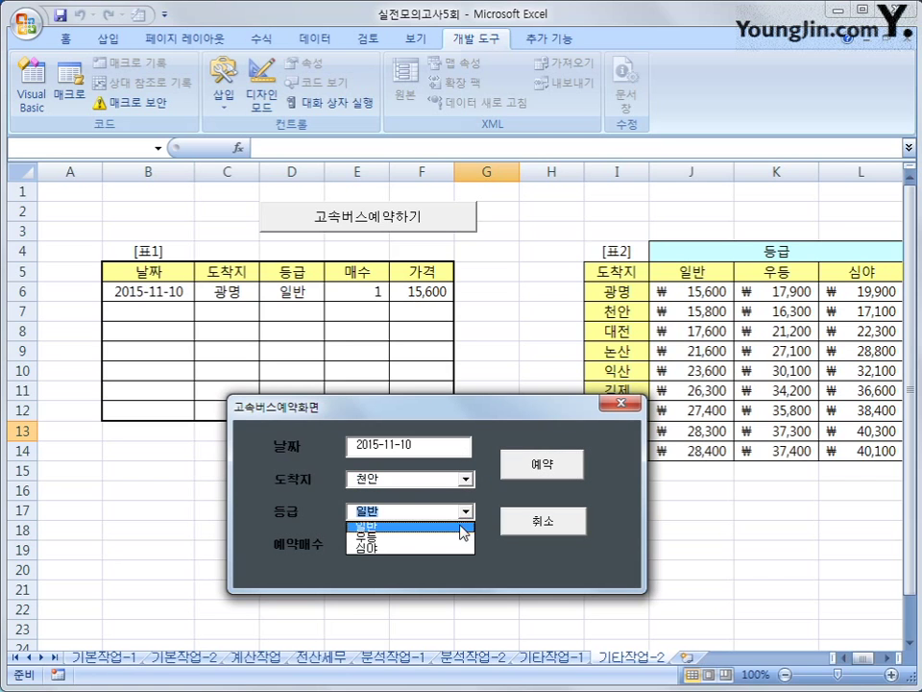
click(451, 536)
click(371, 546)
key(BackSpace)
text(2)
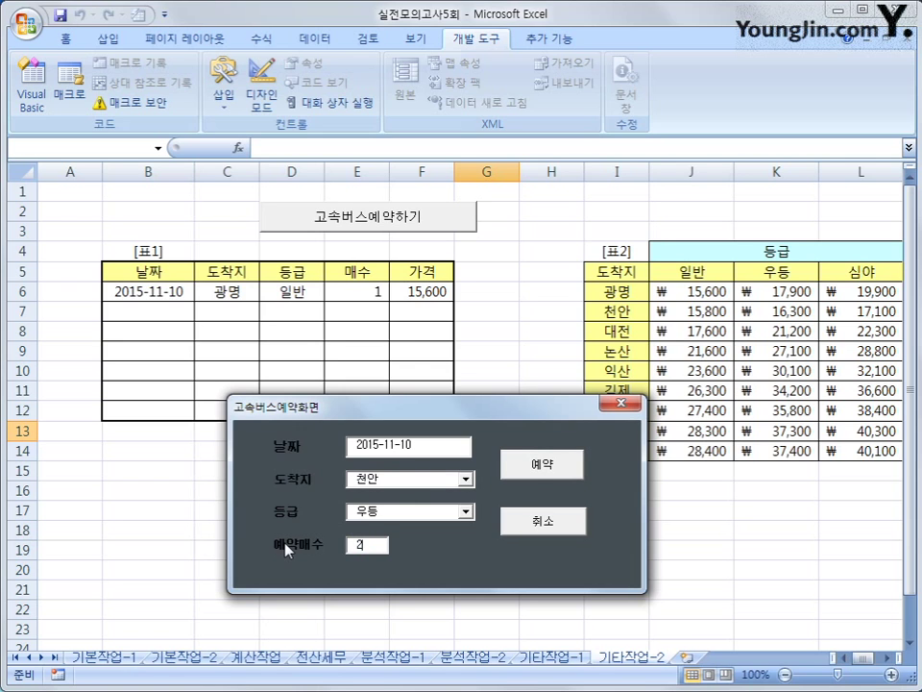
click(561, 467)
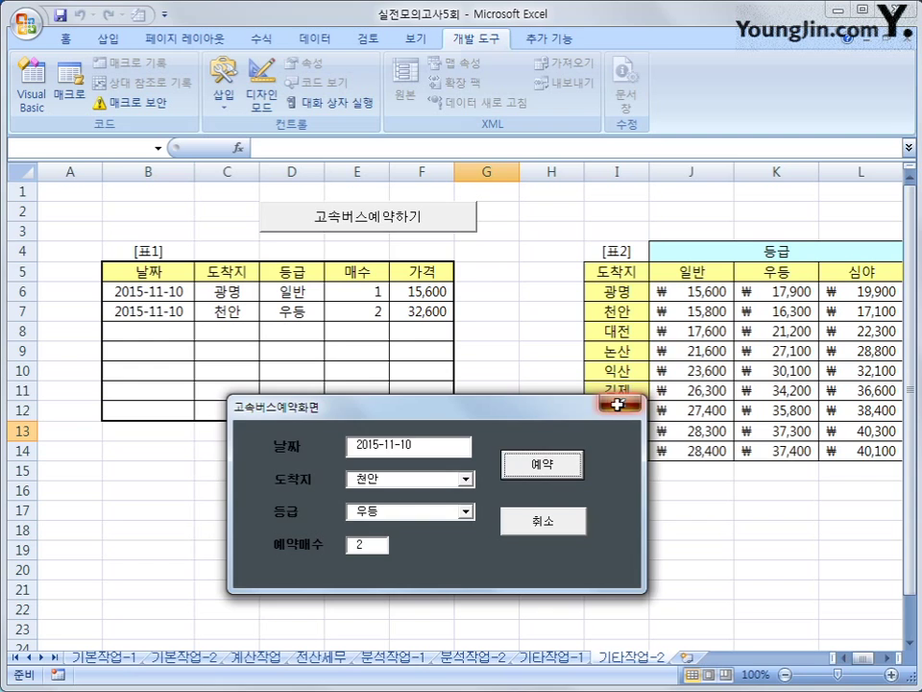
click(620, 408)
click(536, 329)
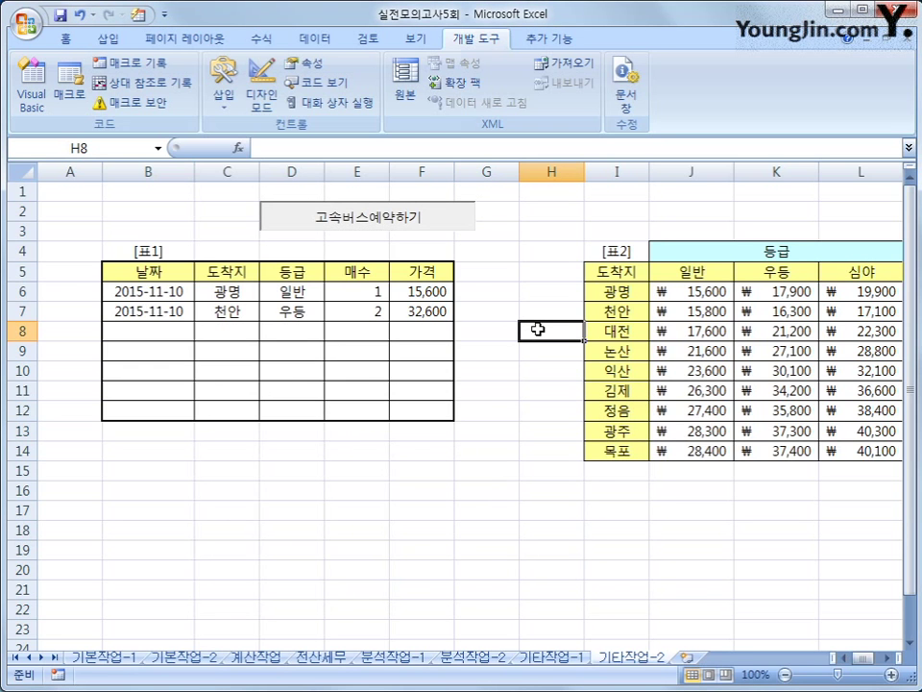